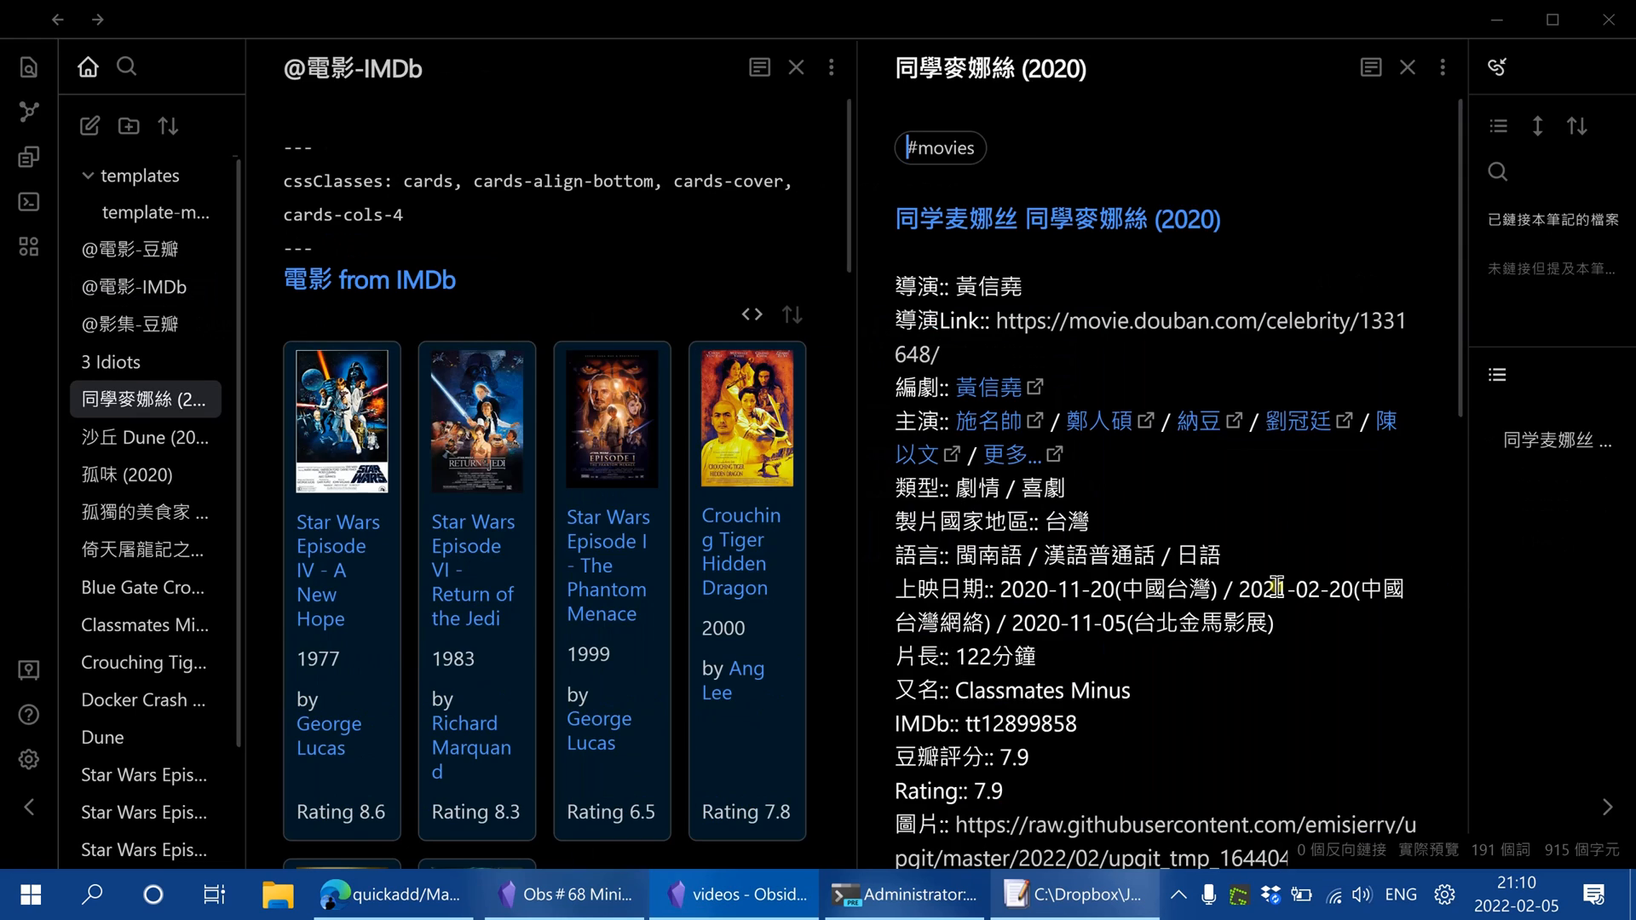
scroll(1231, 567, "down", 3)
scroll(1329, 549, "up", 3)
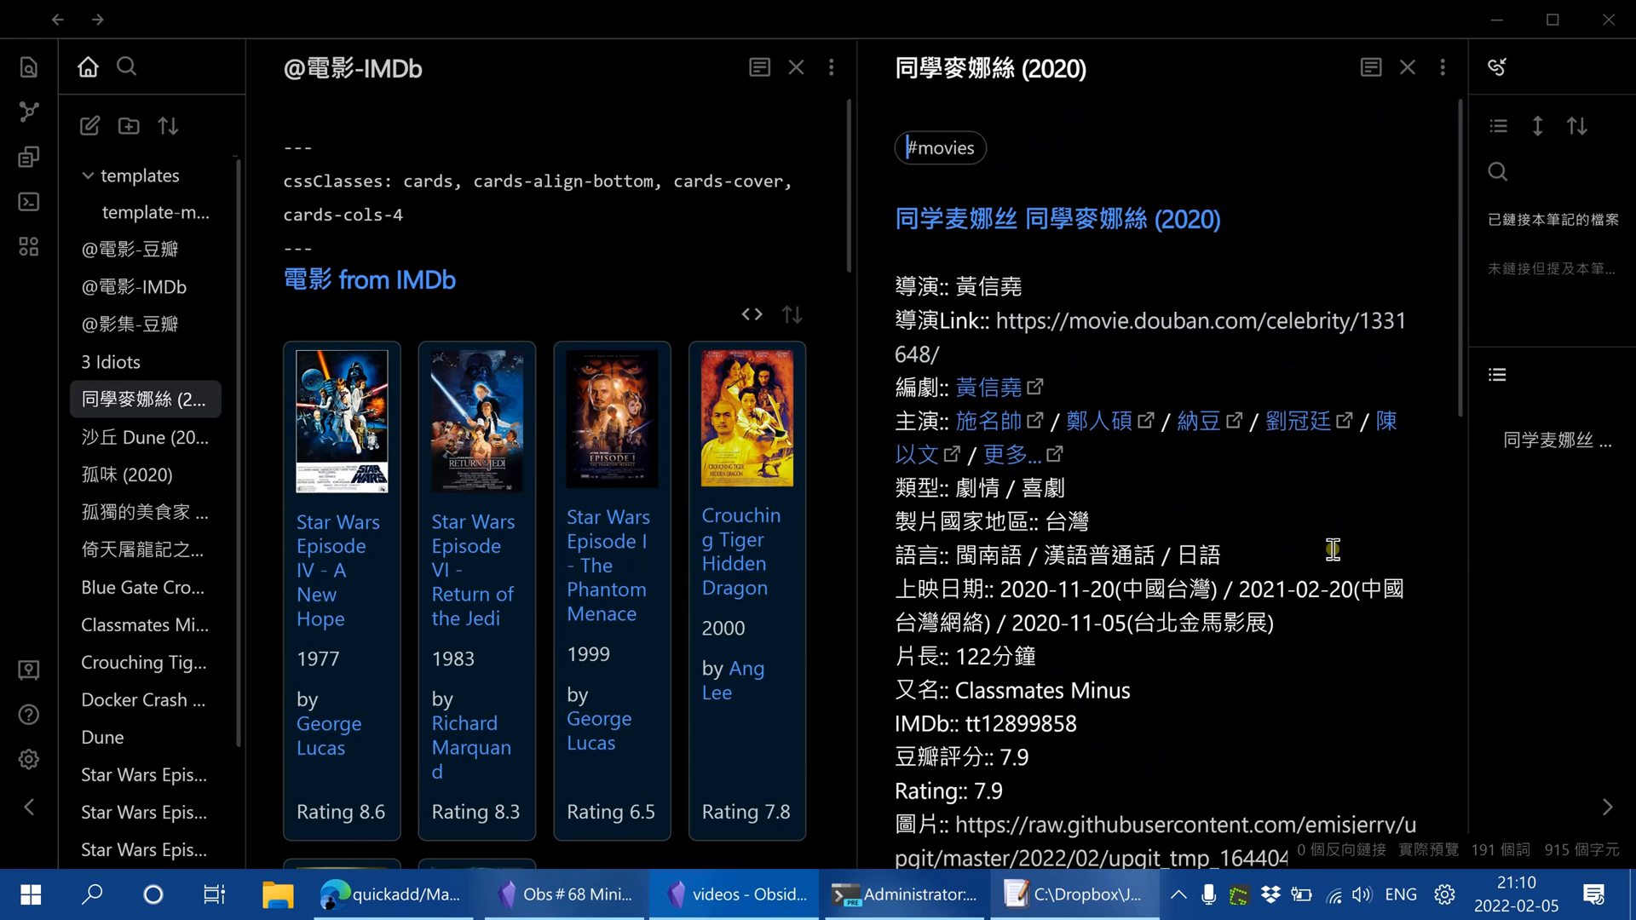
left_click(1410, 61)
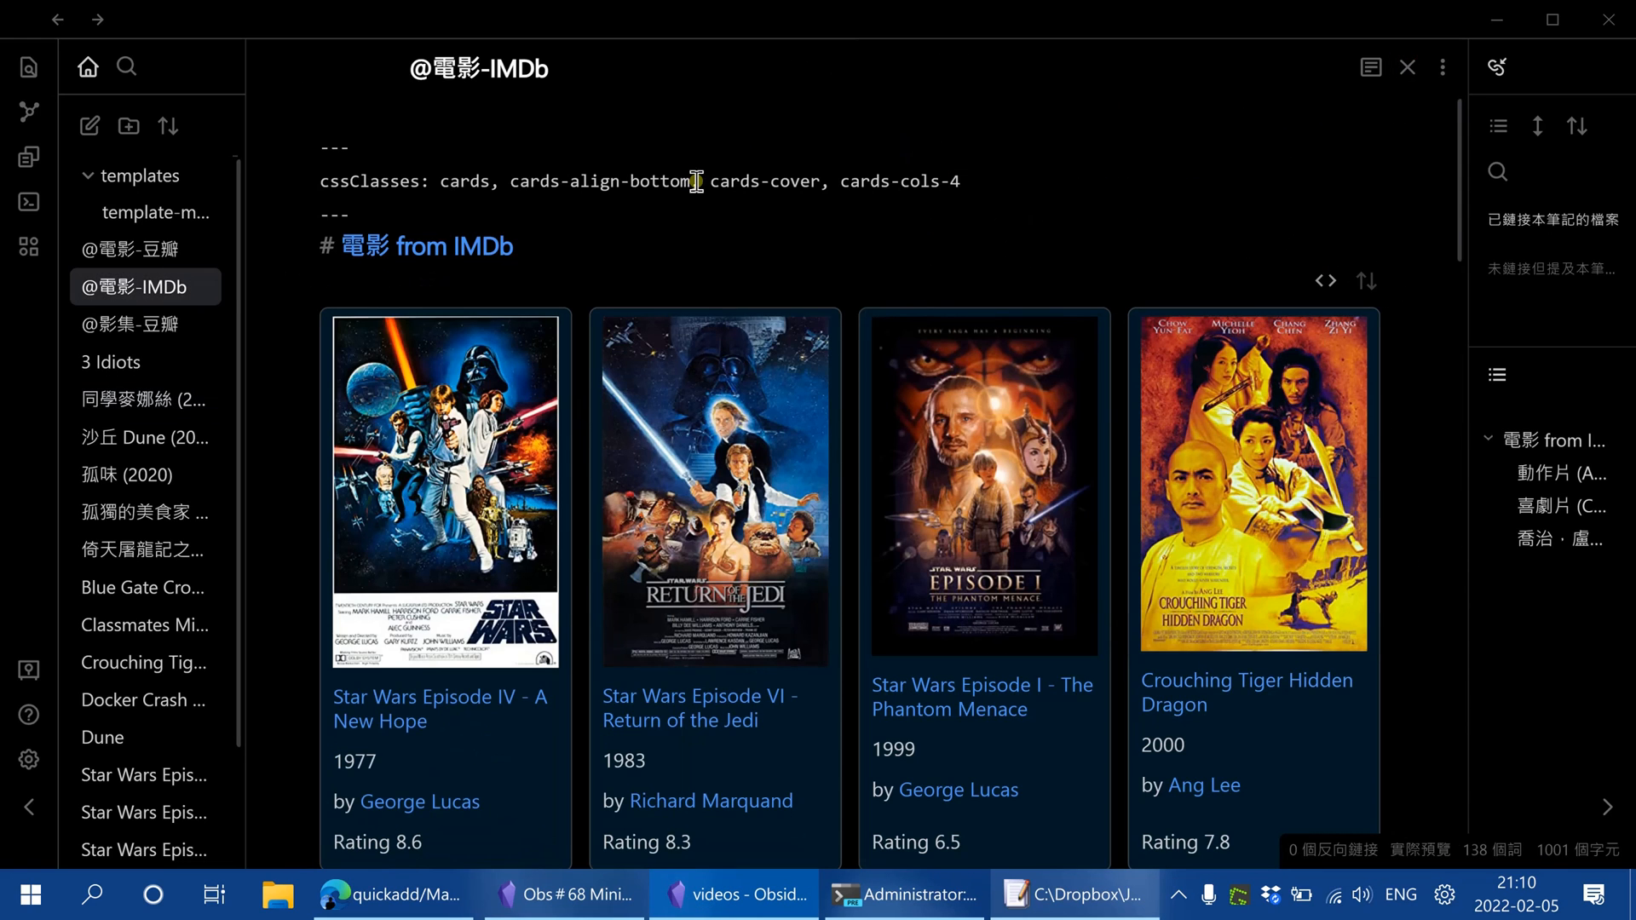
key("ctrl+shift+e")
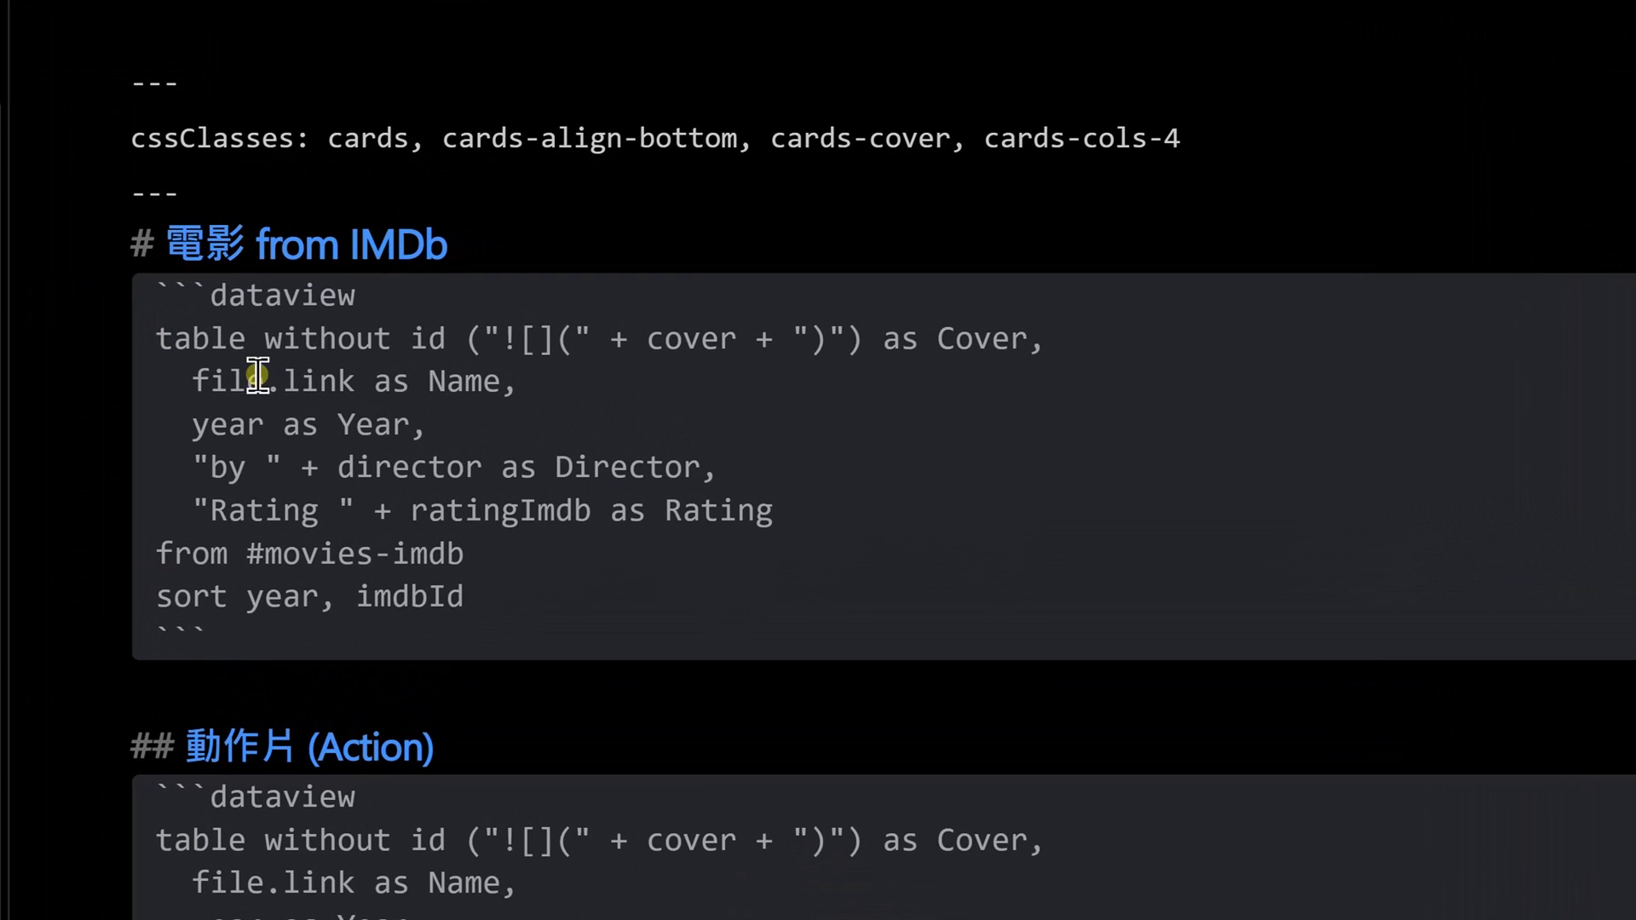
left_click_drag(150, 337, 536, 546)
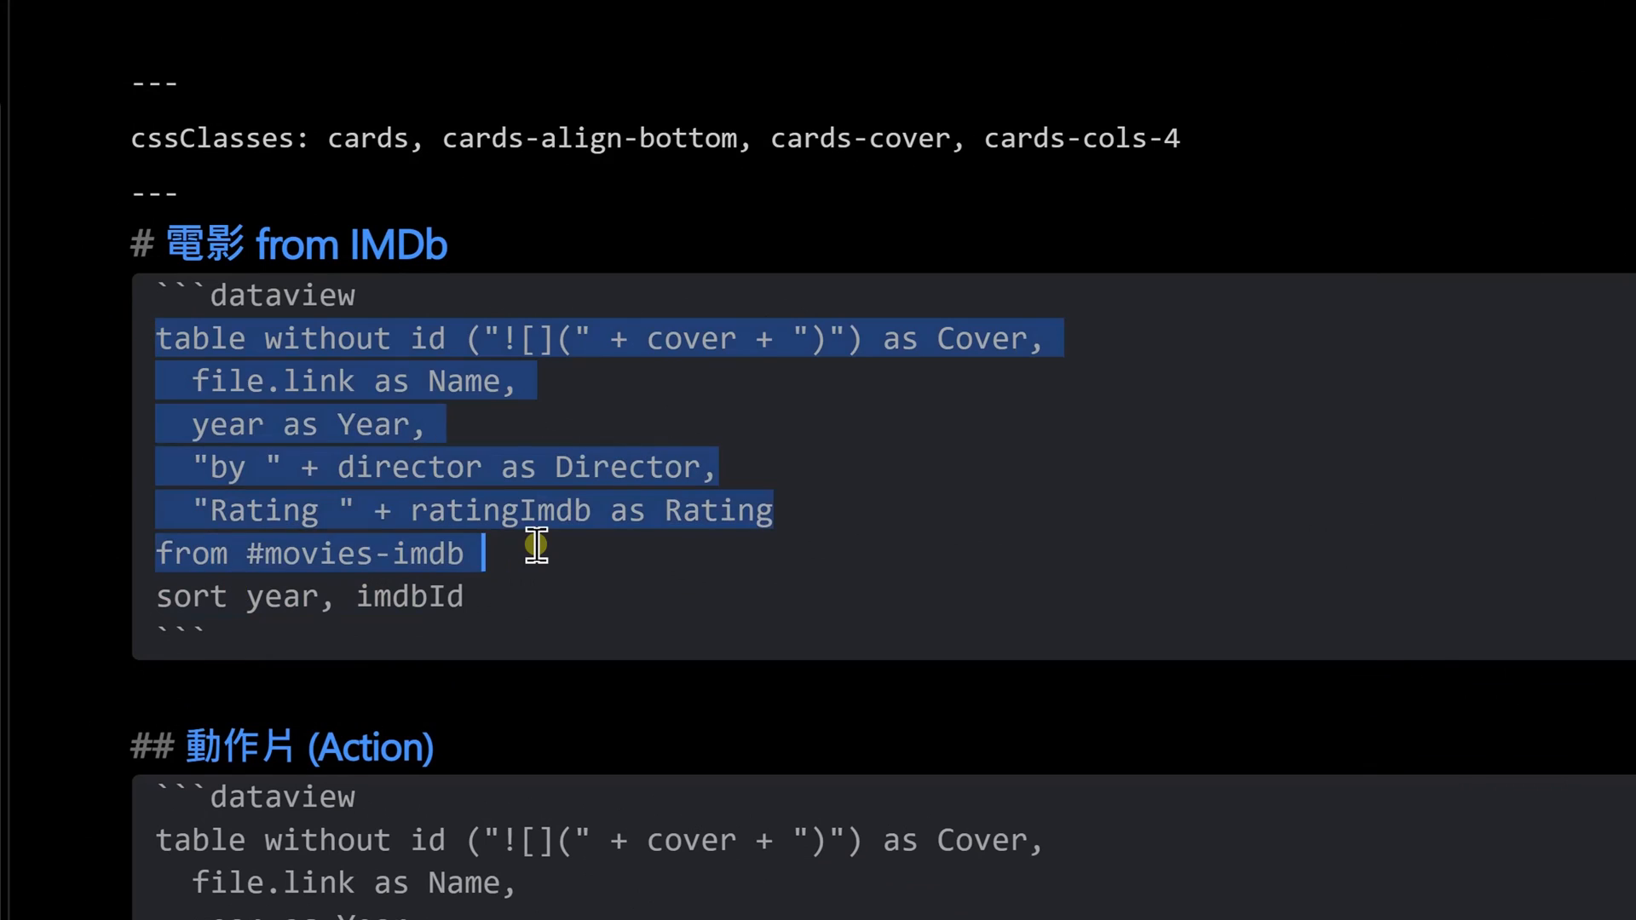
left_click(536, 546)
left_click_drag(245, 554, 482, 552)
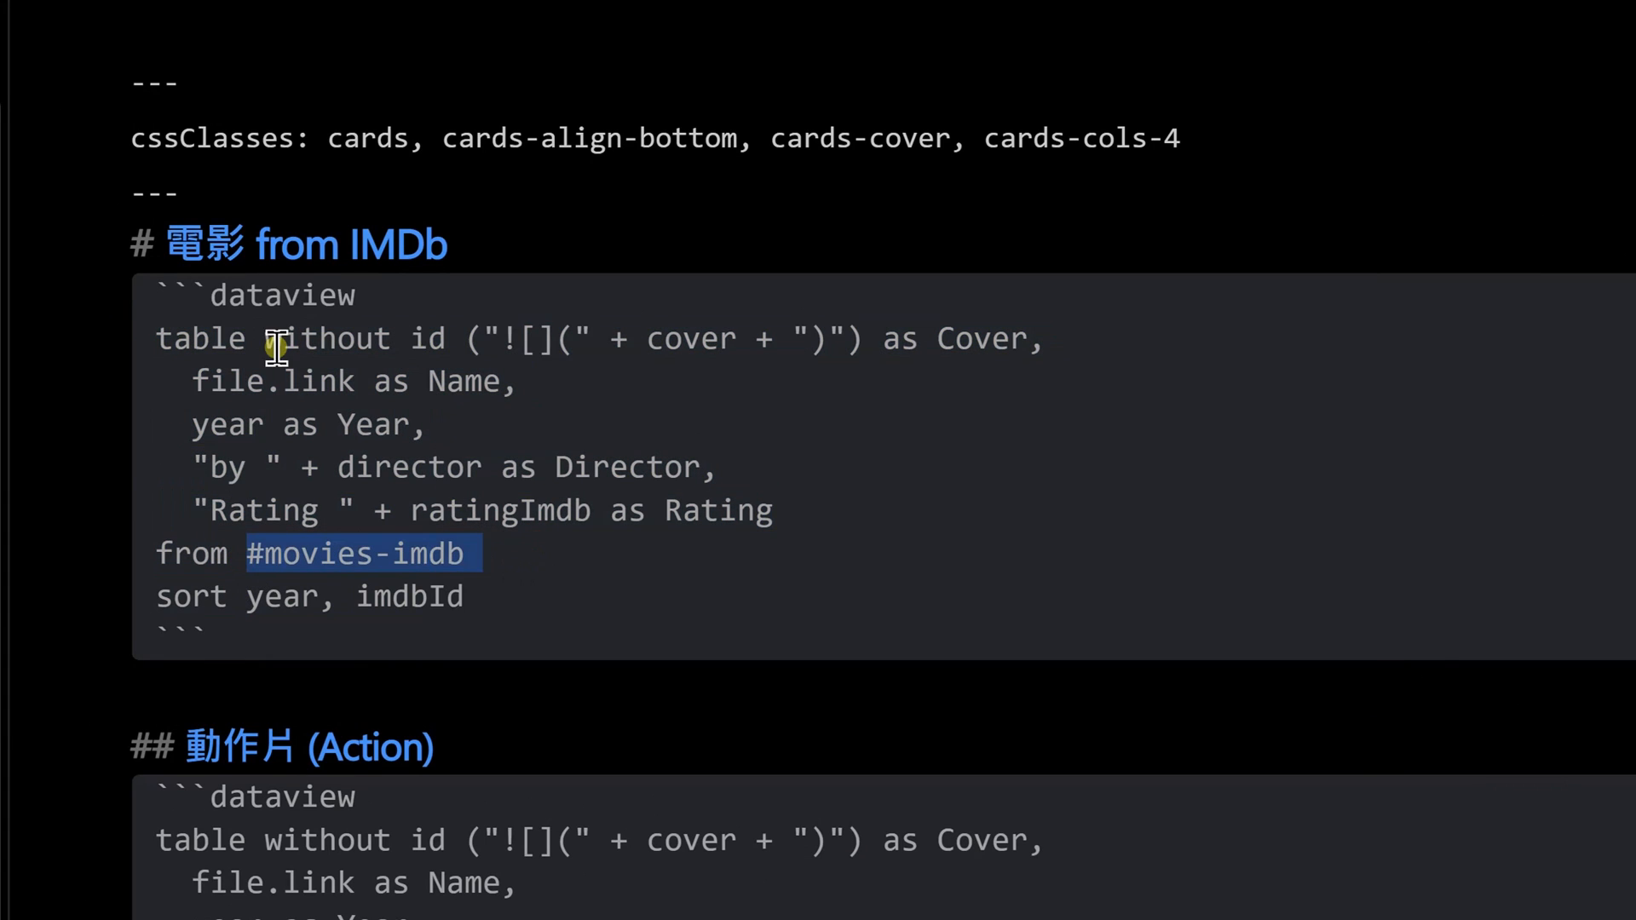
left_click(531, 413)
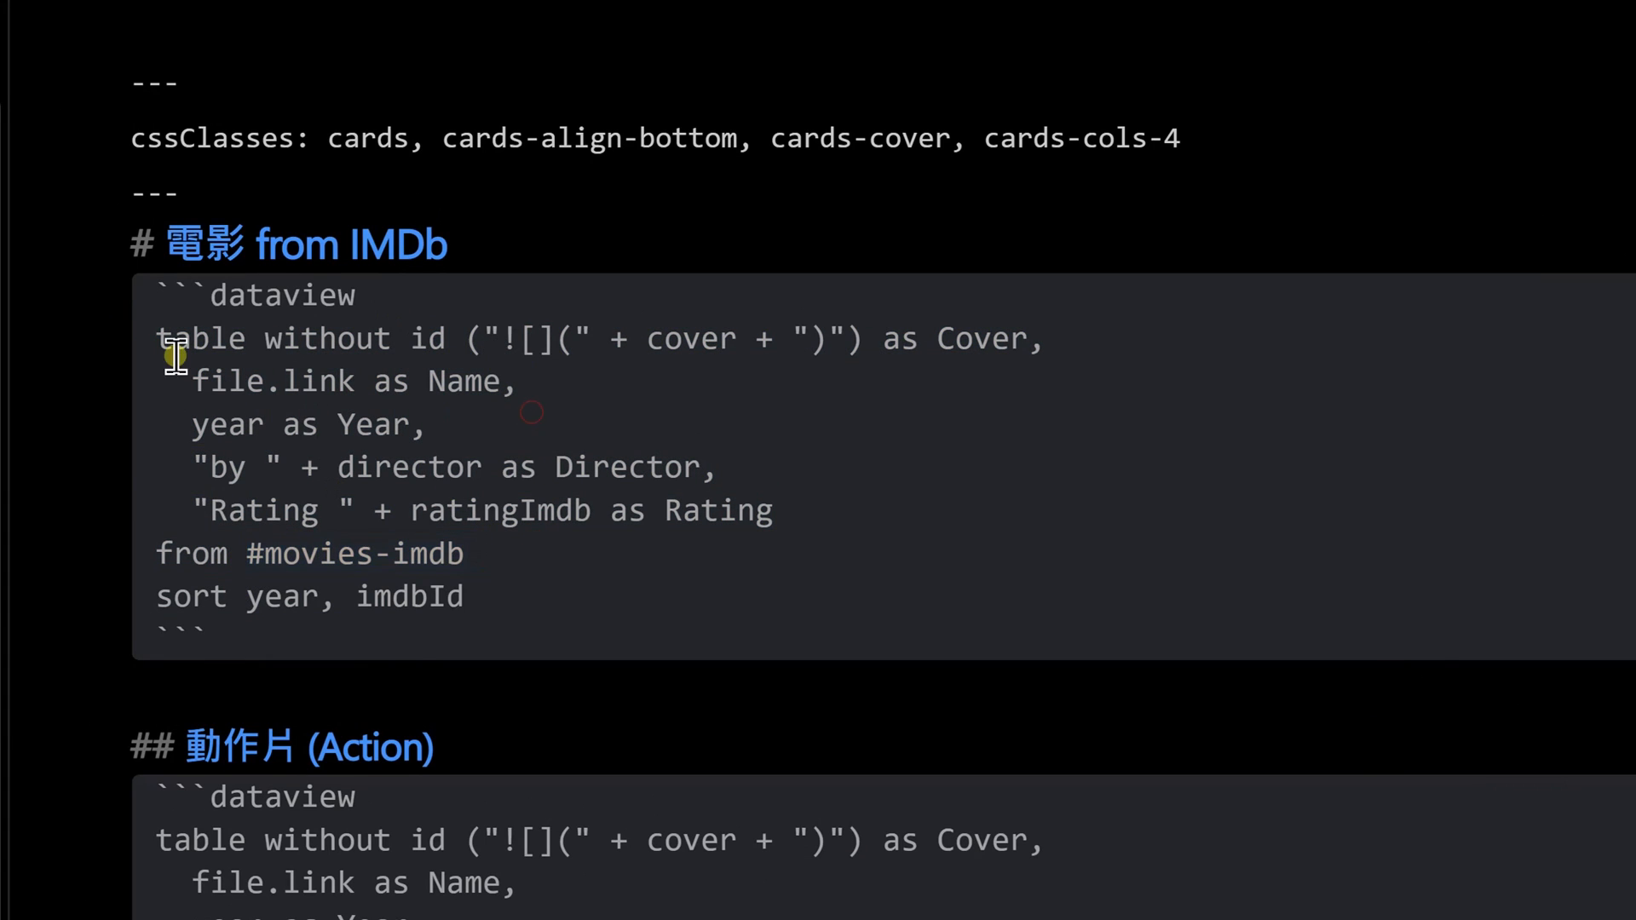
scroll(835, 617, "down", 5)
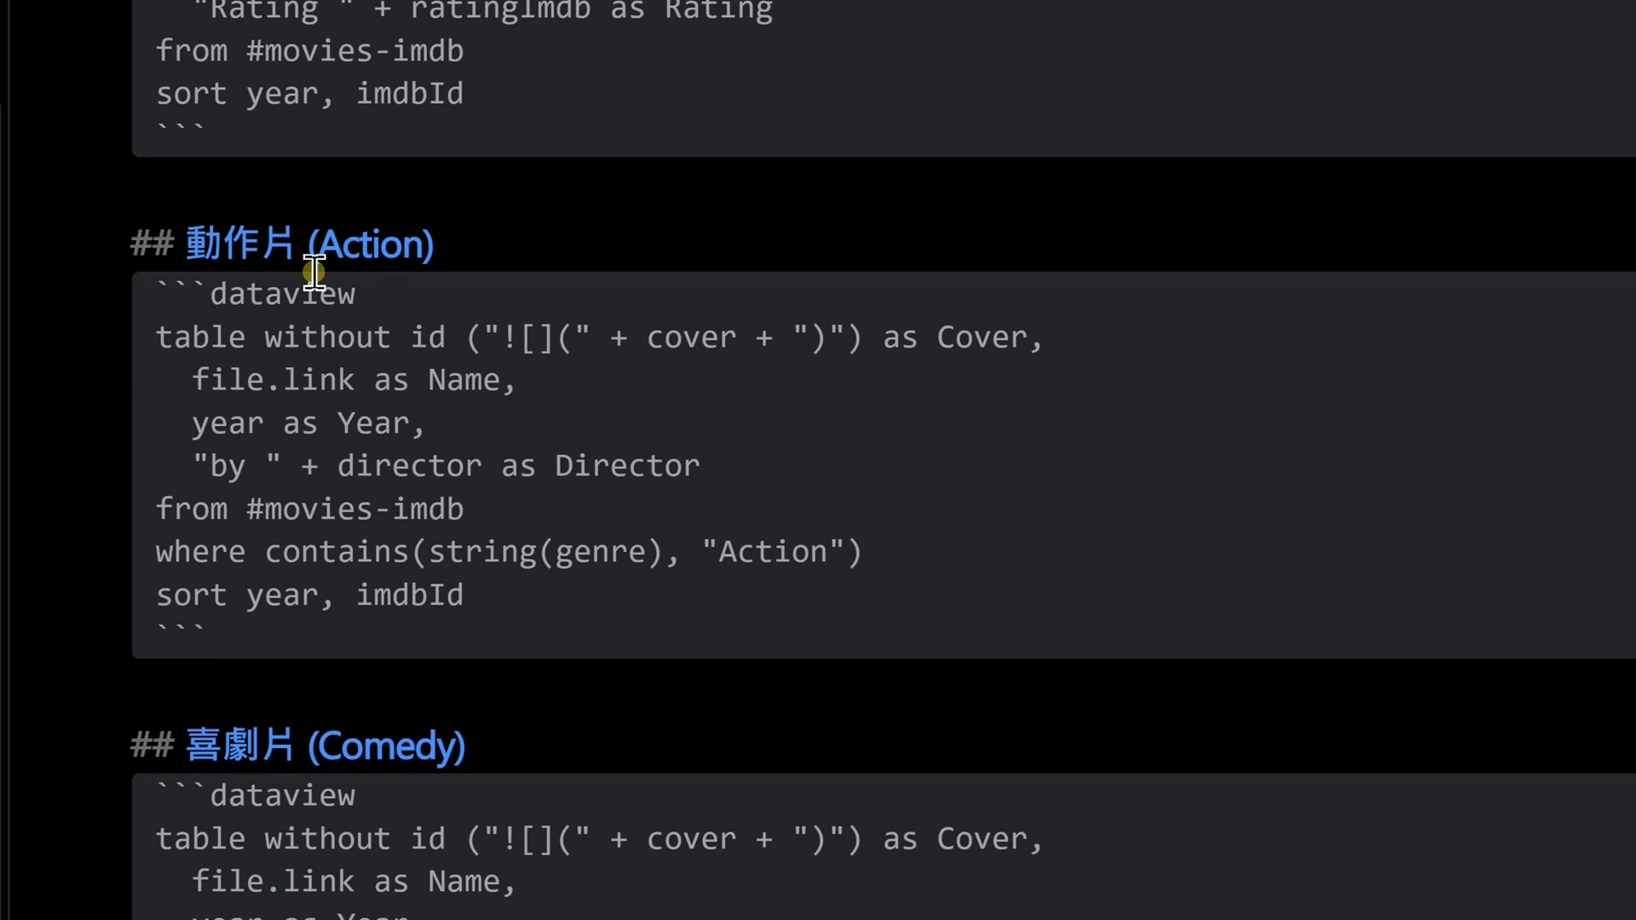
scroll(521, 785, "down", 7)
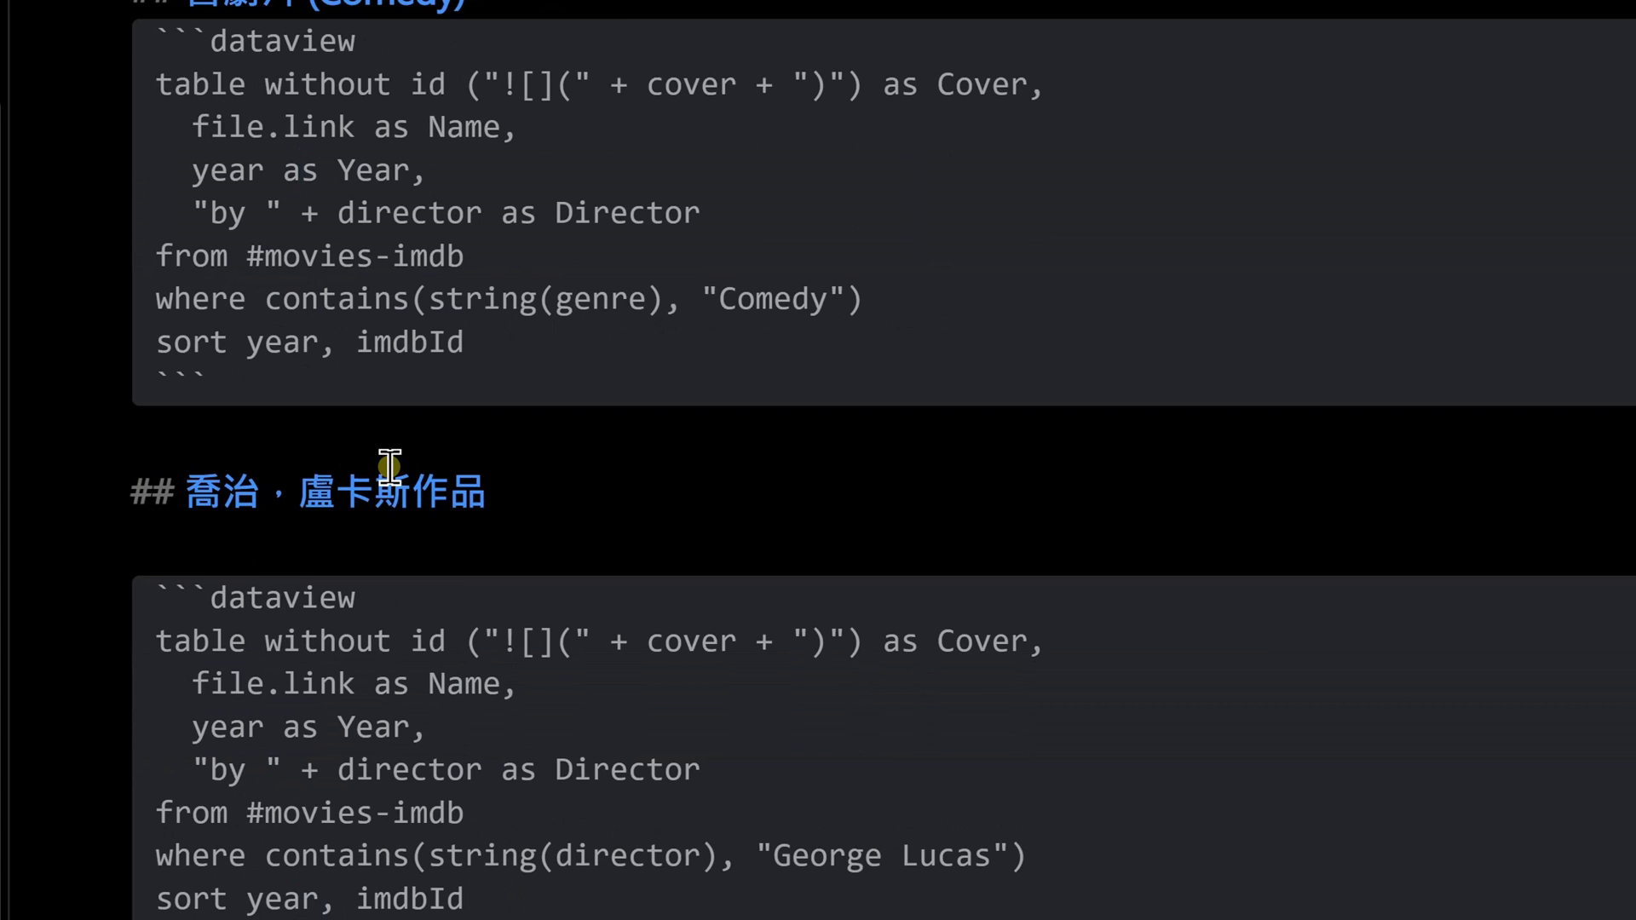
left_click(300, 170)
scroll(1148, 677, "up", 12)
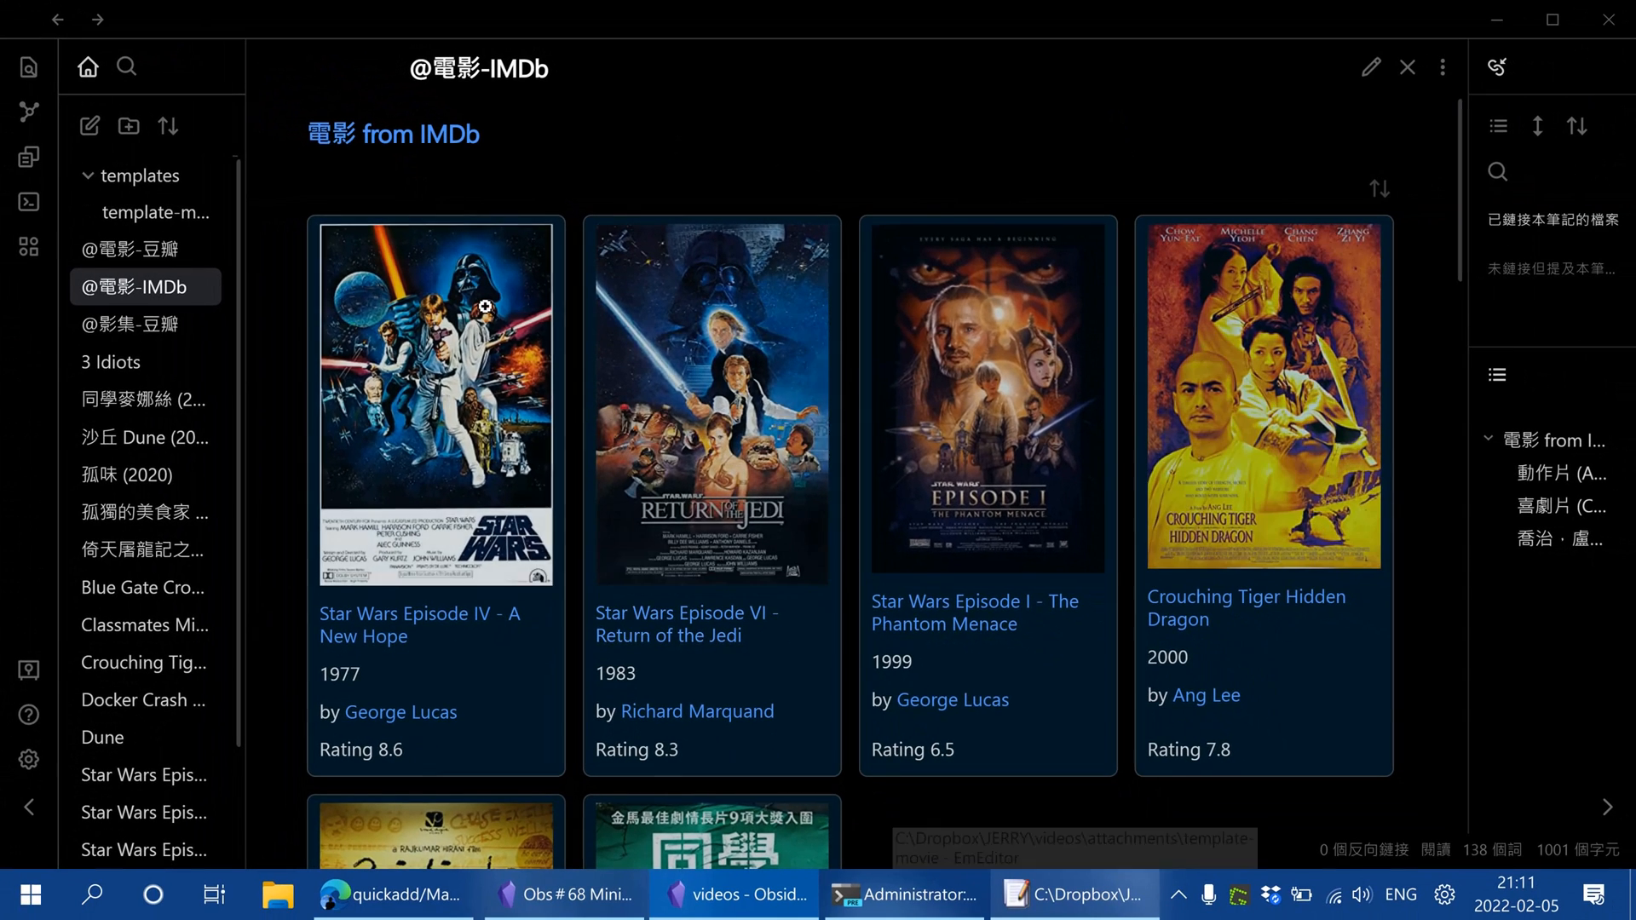
scroll(1363, 553, "down", 5)
scroll(1321, 567, "up", 5)
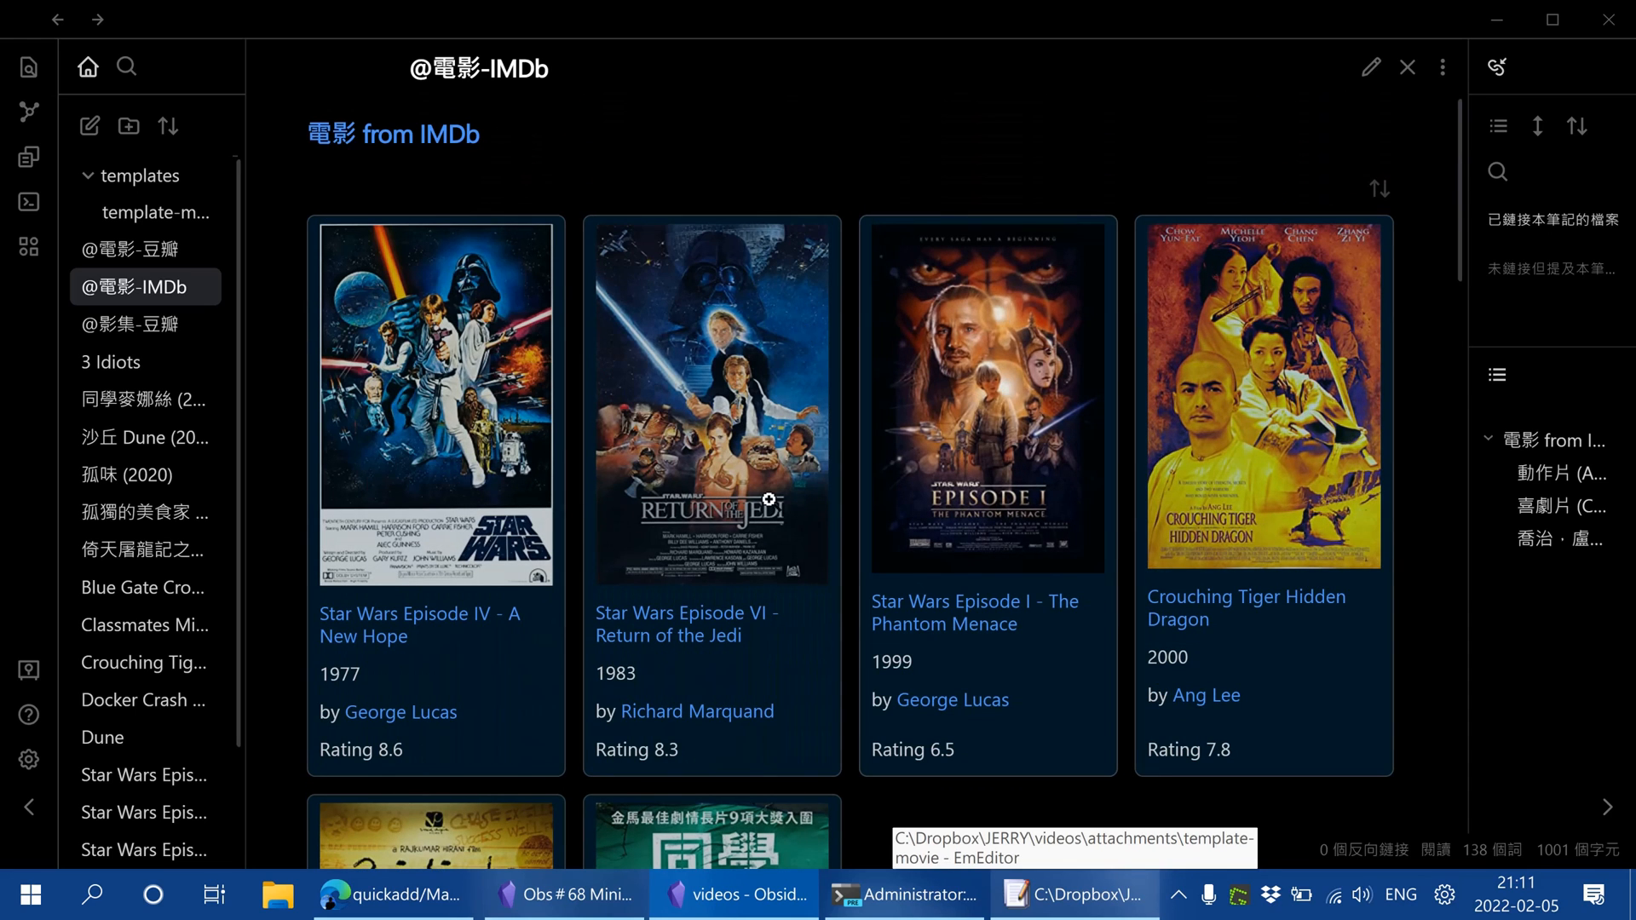
mouse_move(1159, 610)
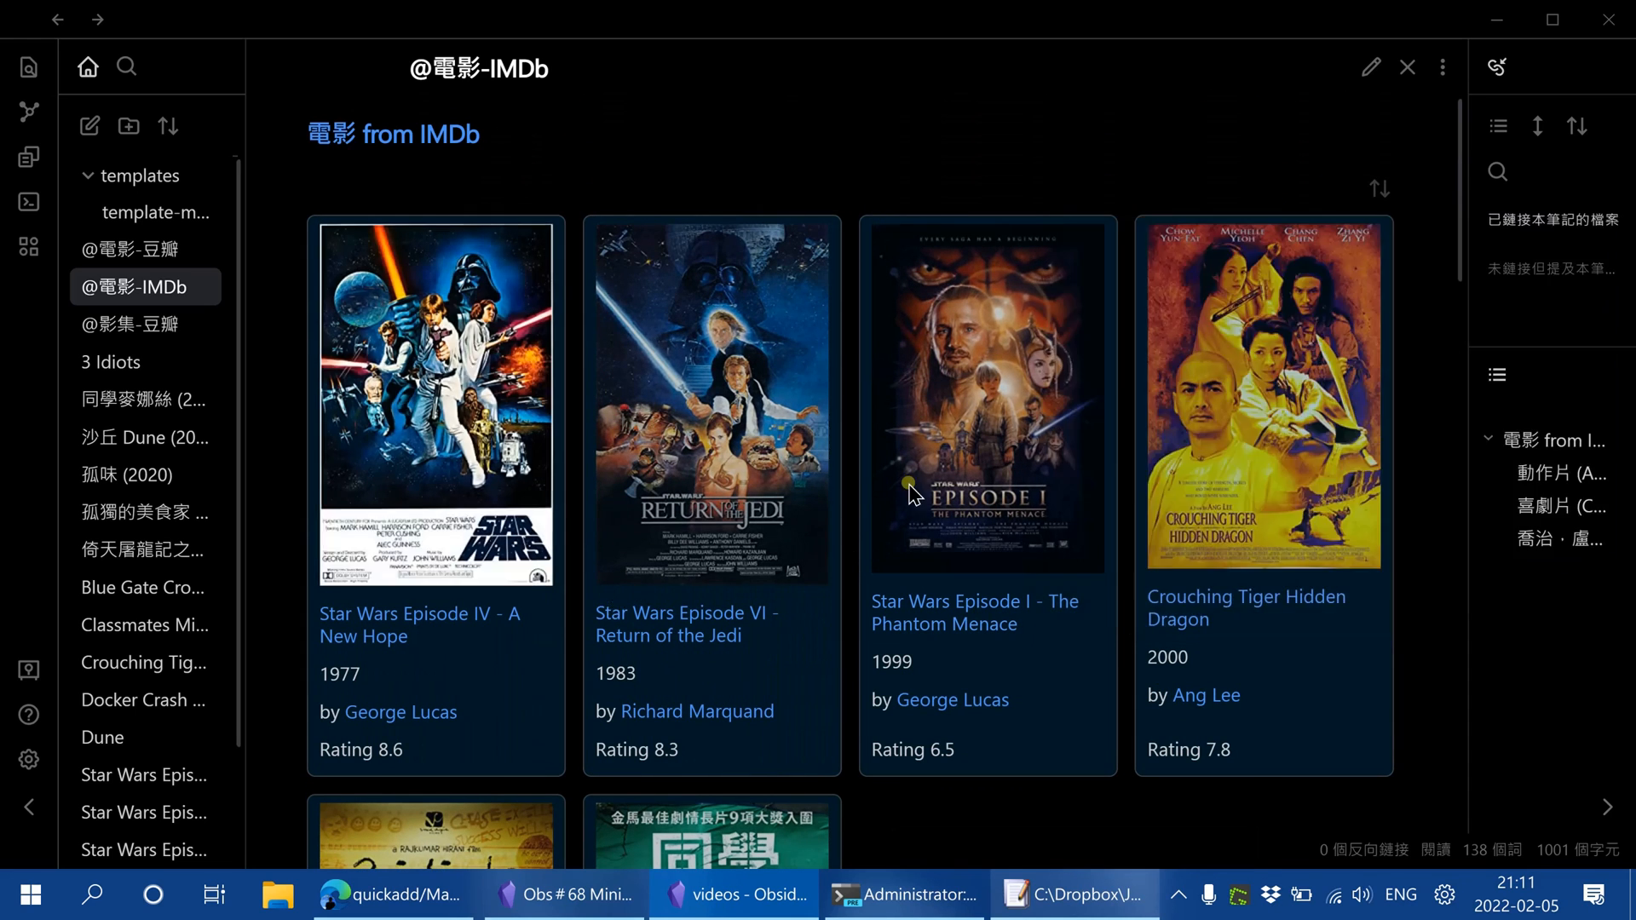
scroll(968, 434, "down", 3)
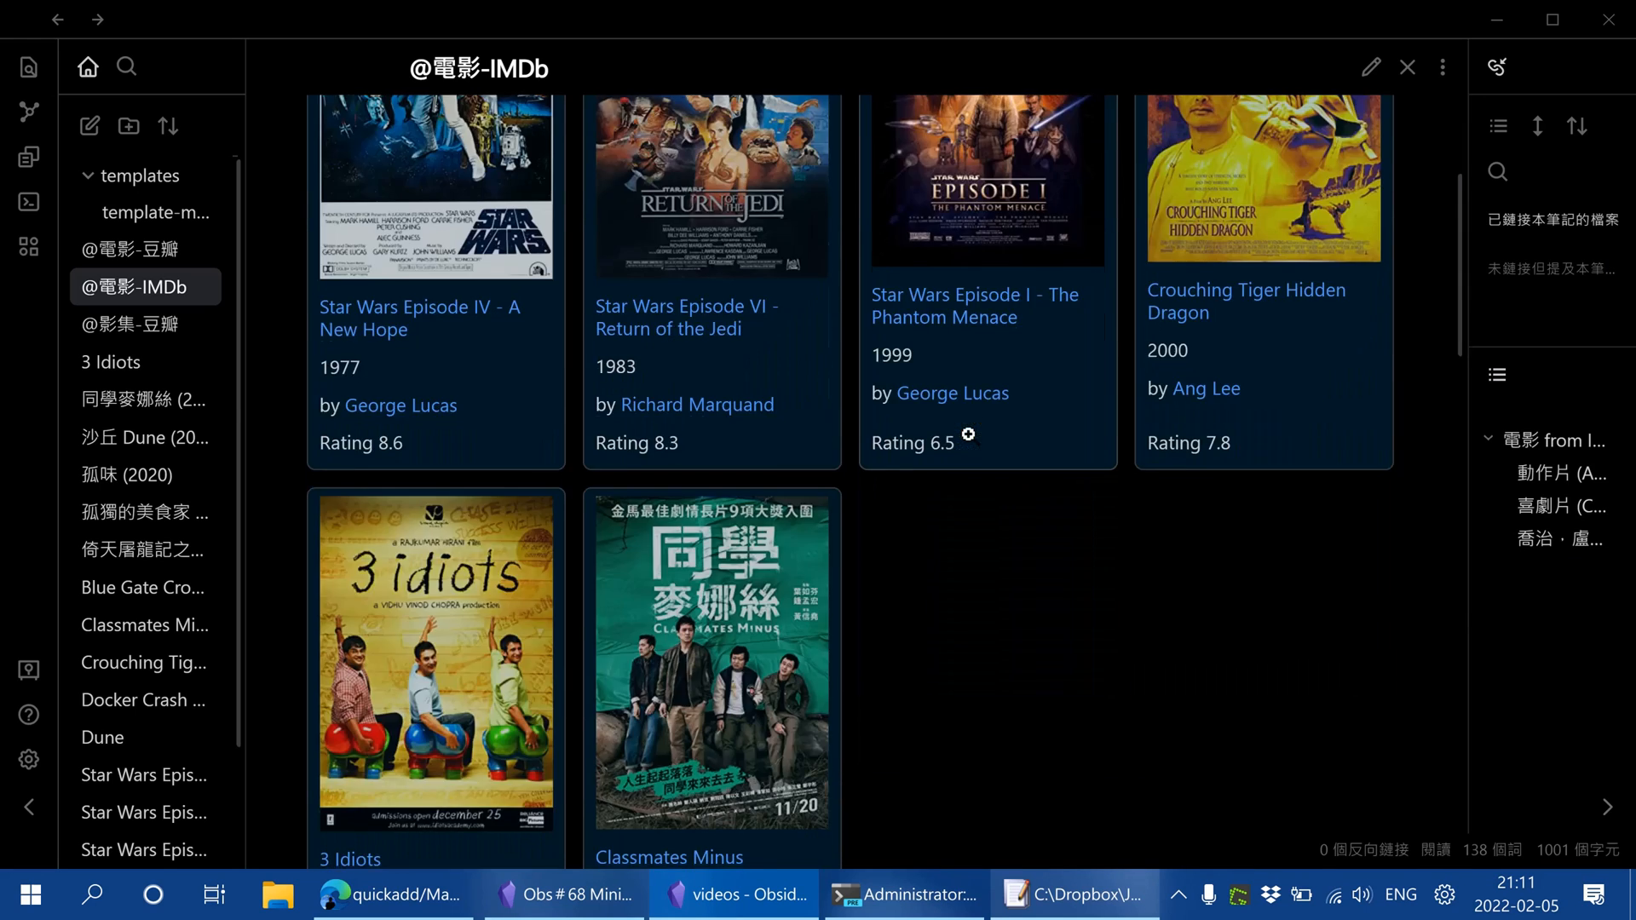
scroll(973, 265, "up", 3)
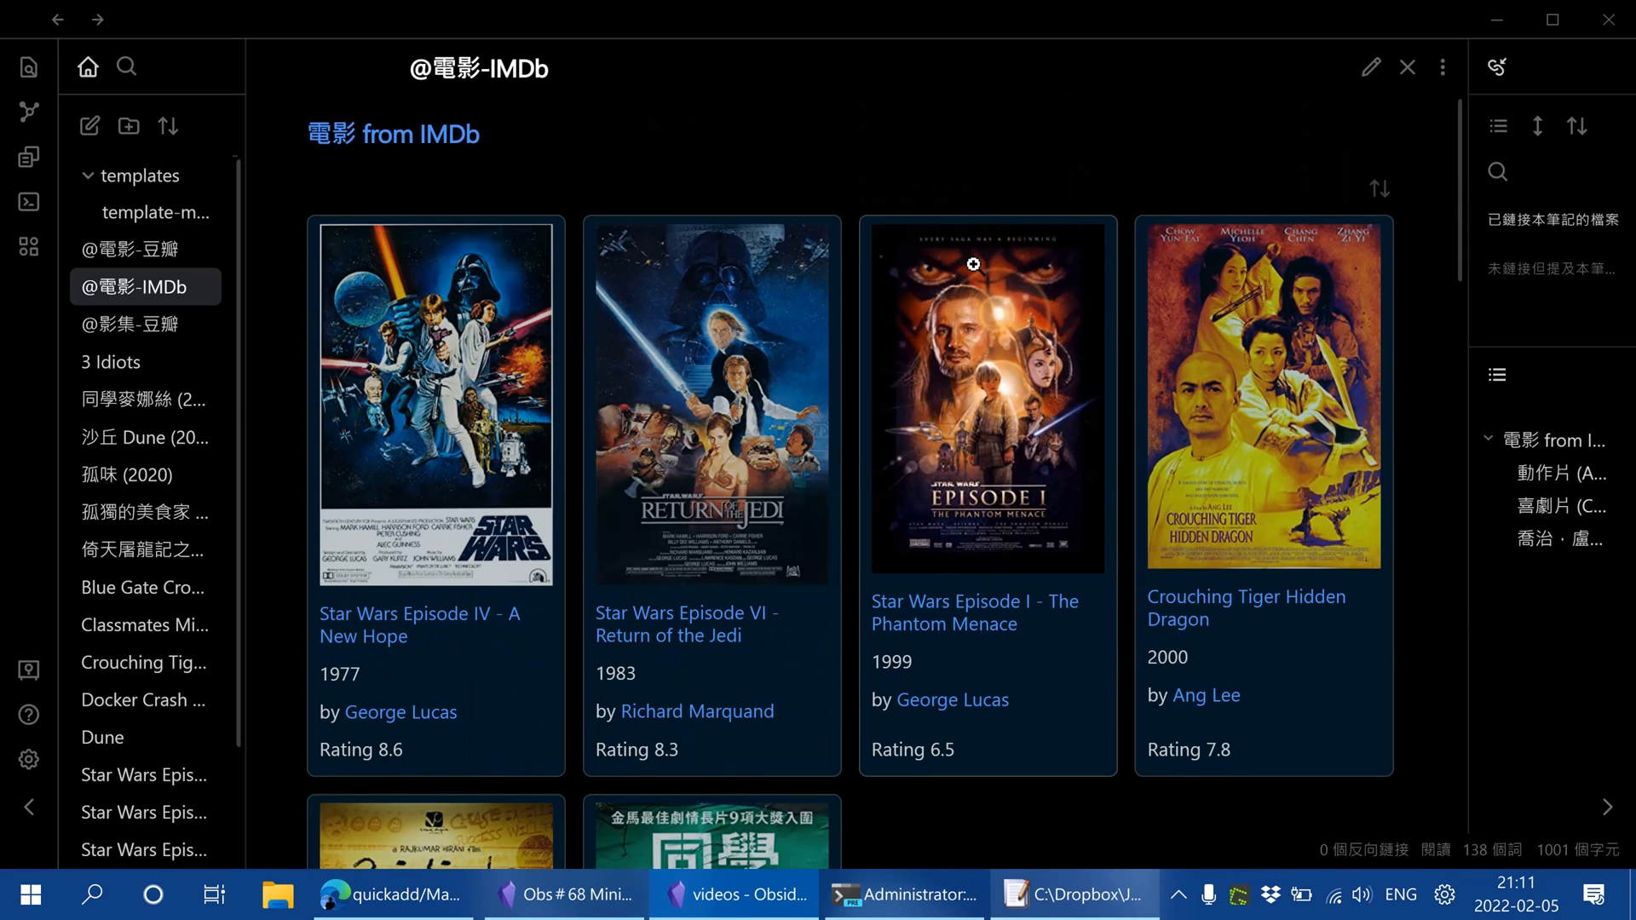
Run the QuickAdd: Movie command and search for the title Star Trek
key("ctrl+p")
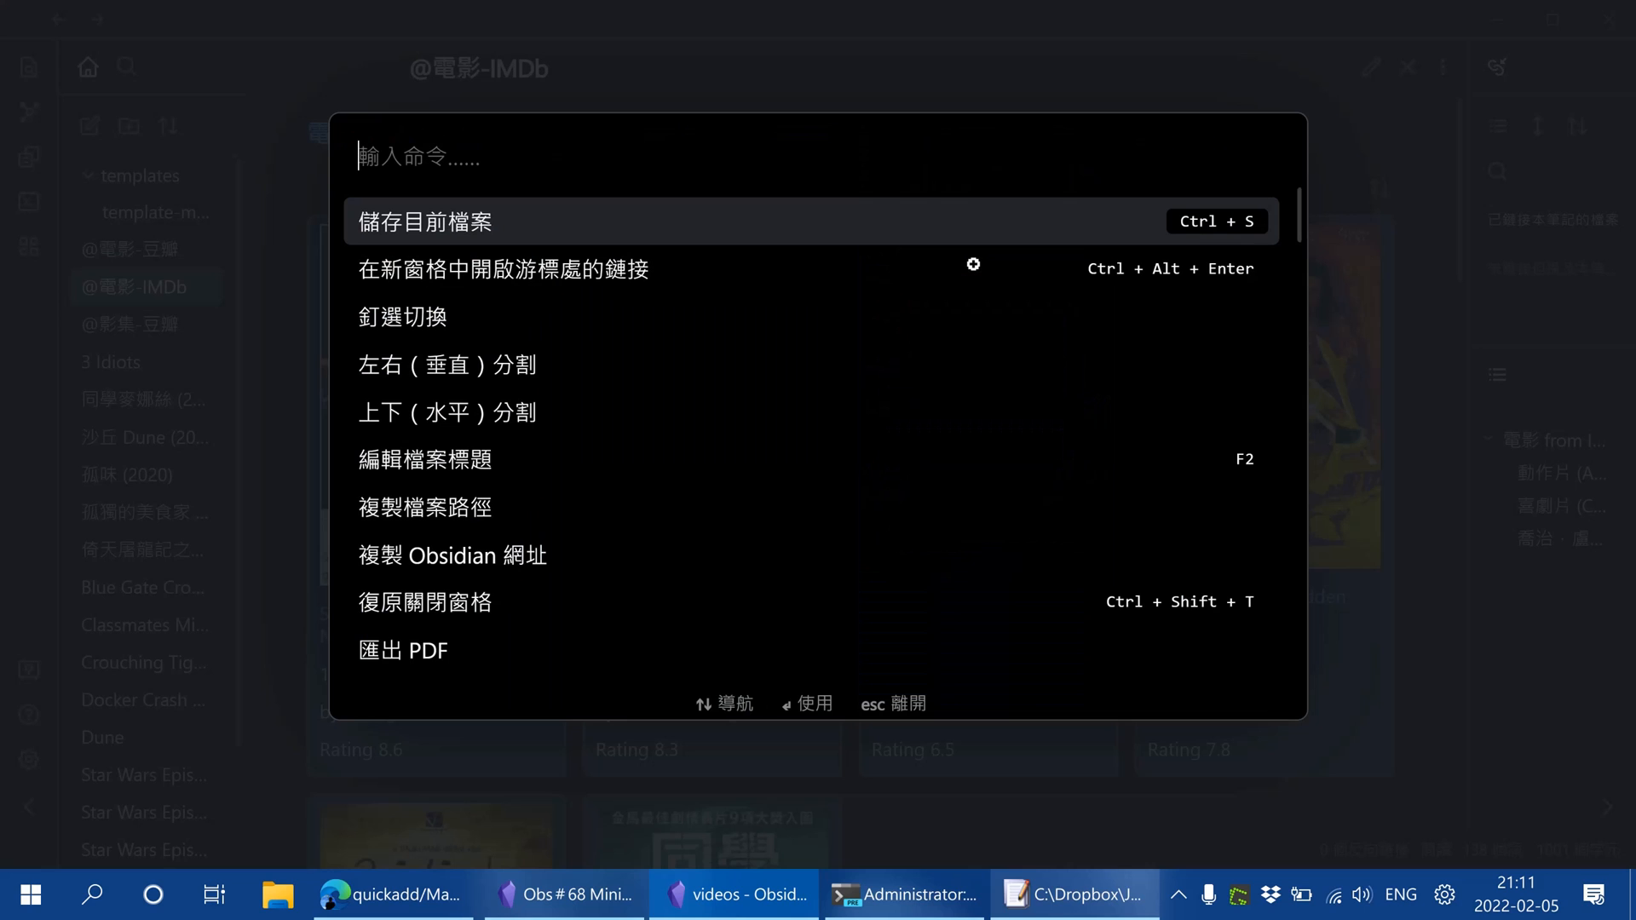
type("quick")
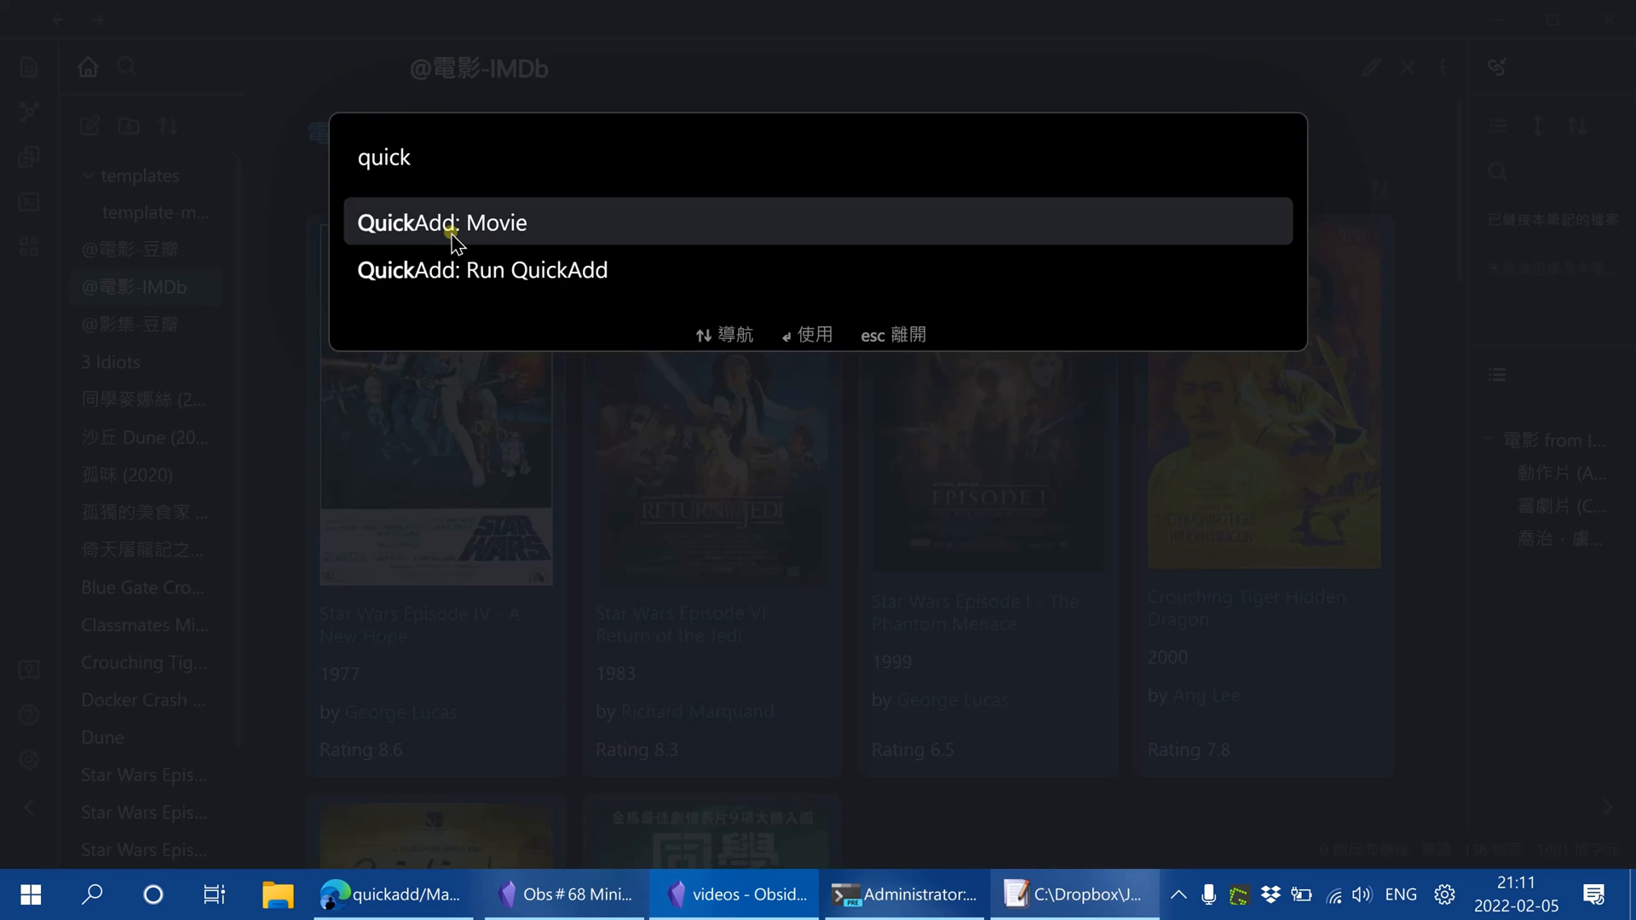
left_click(600, 235)
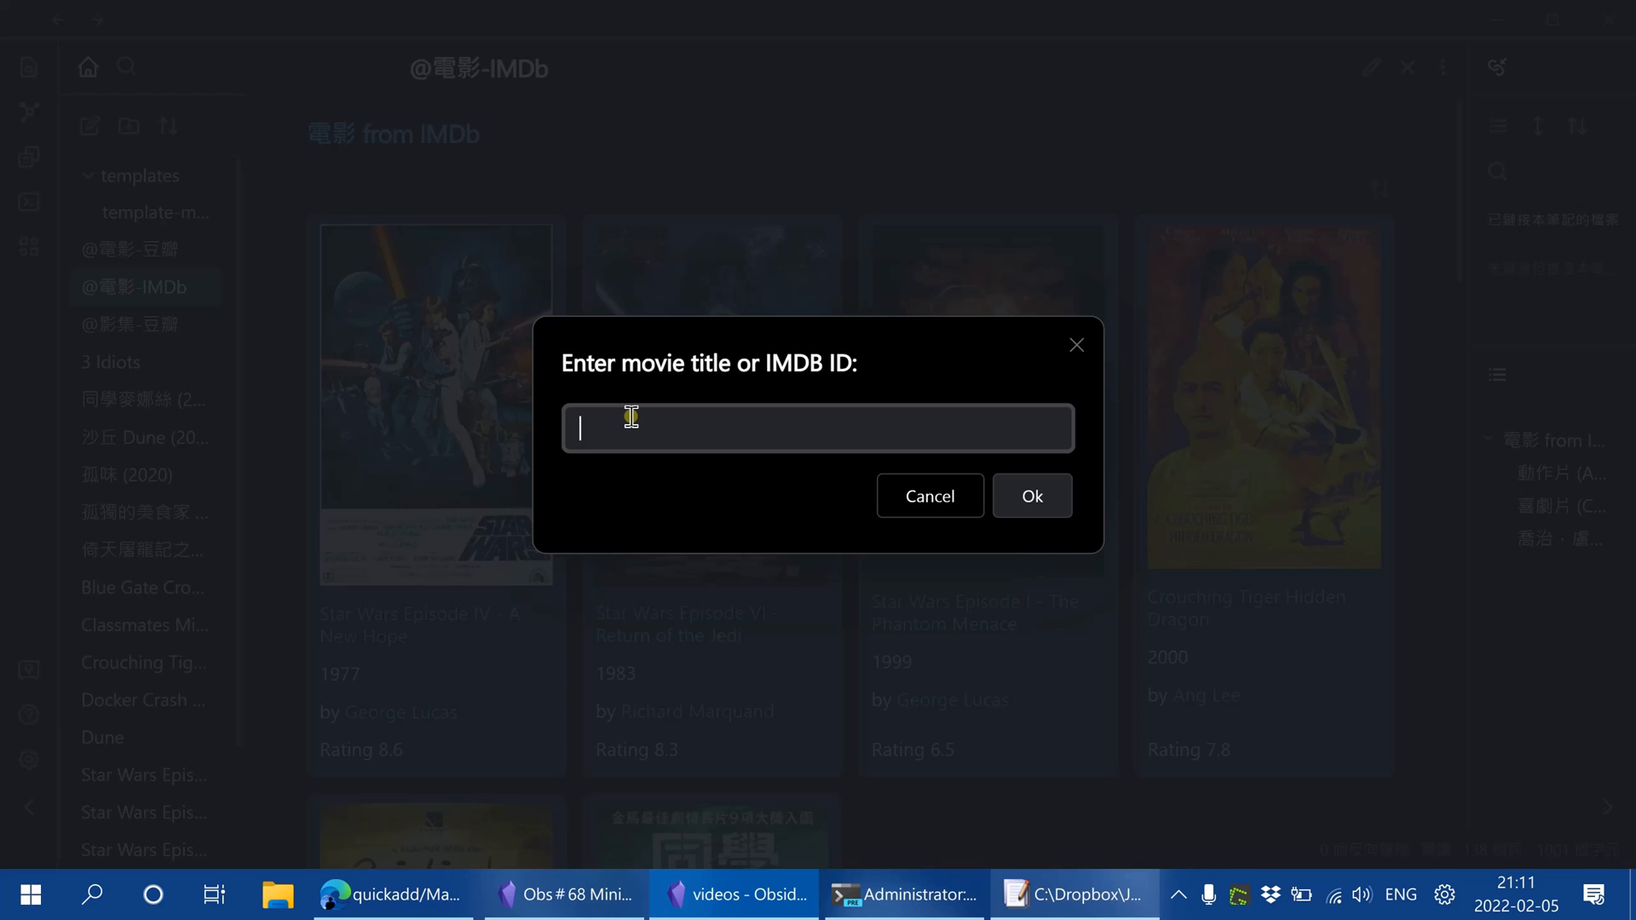
type("Star Tek")
key("BackSpace")
key("BackSpace")
type("rek")
left_click(1033, 494)
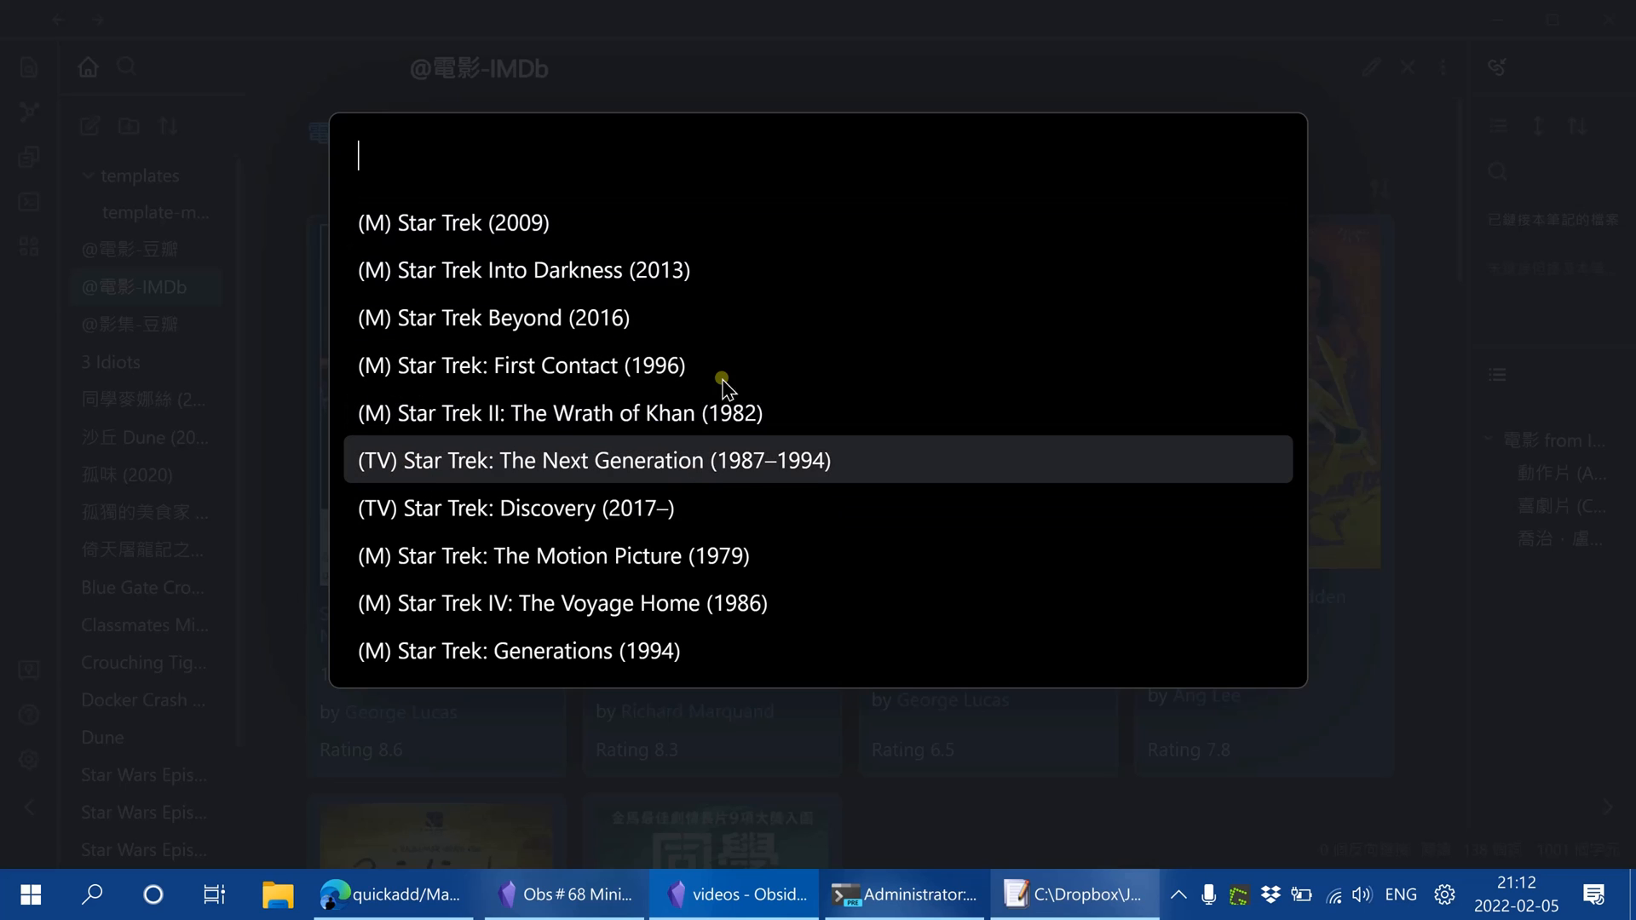
Choose Star Trek Beyond (2016) from the movie matches to create its note
key("Down")
key("Up")
key("Up")
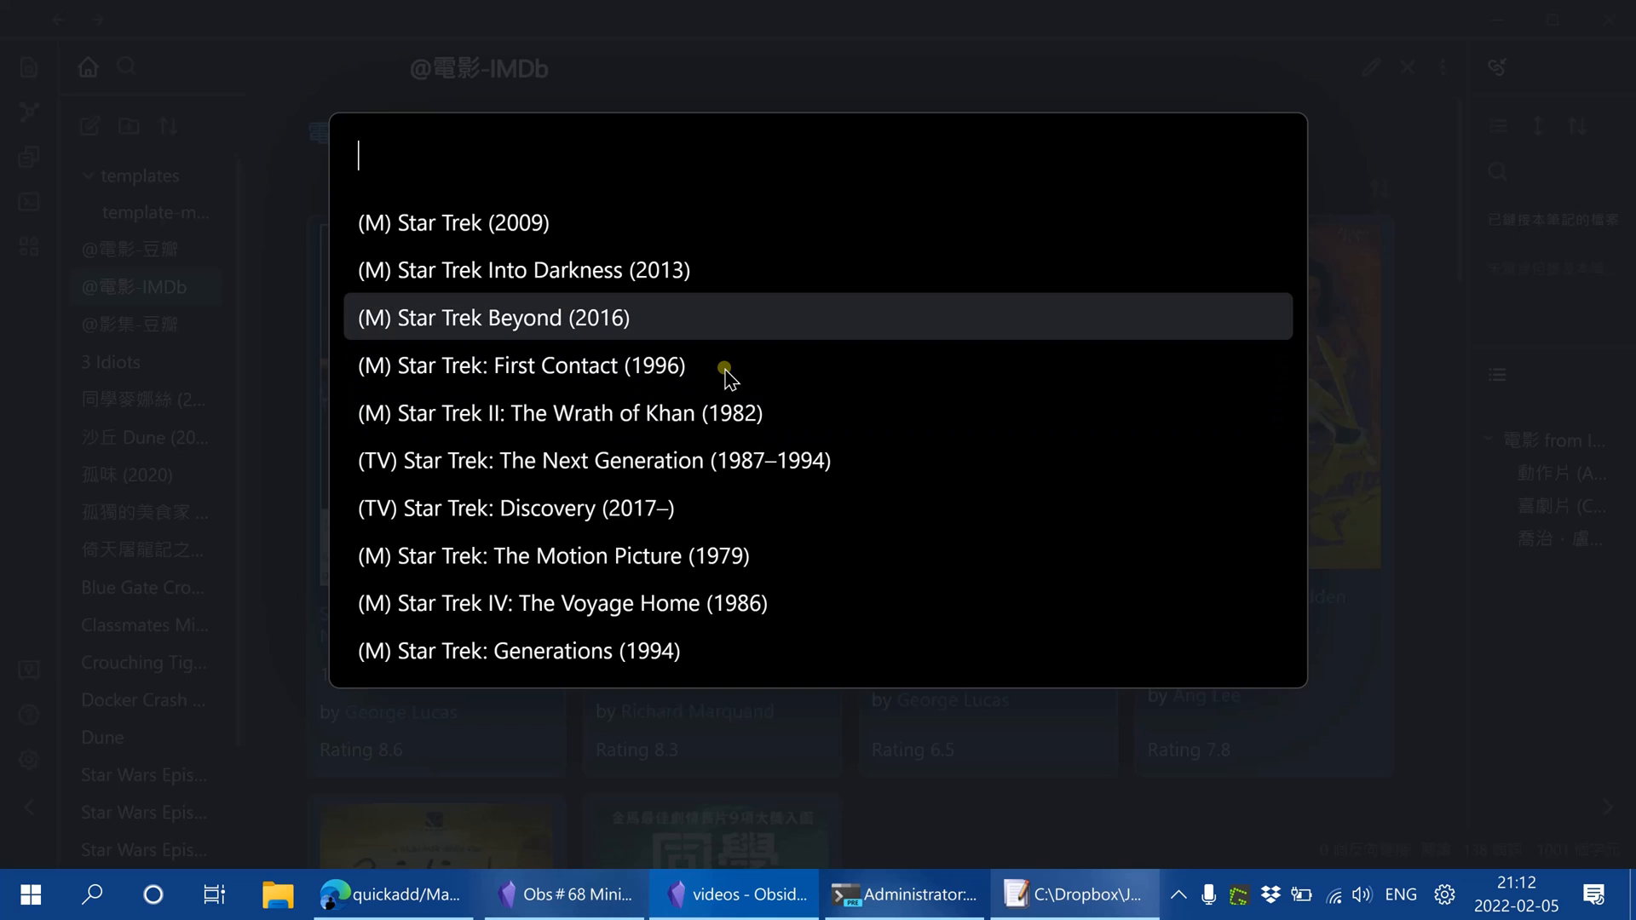
key("Return")
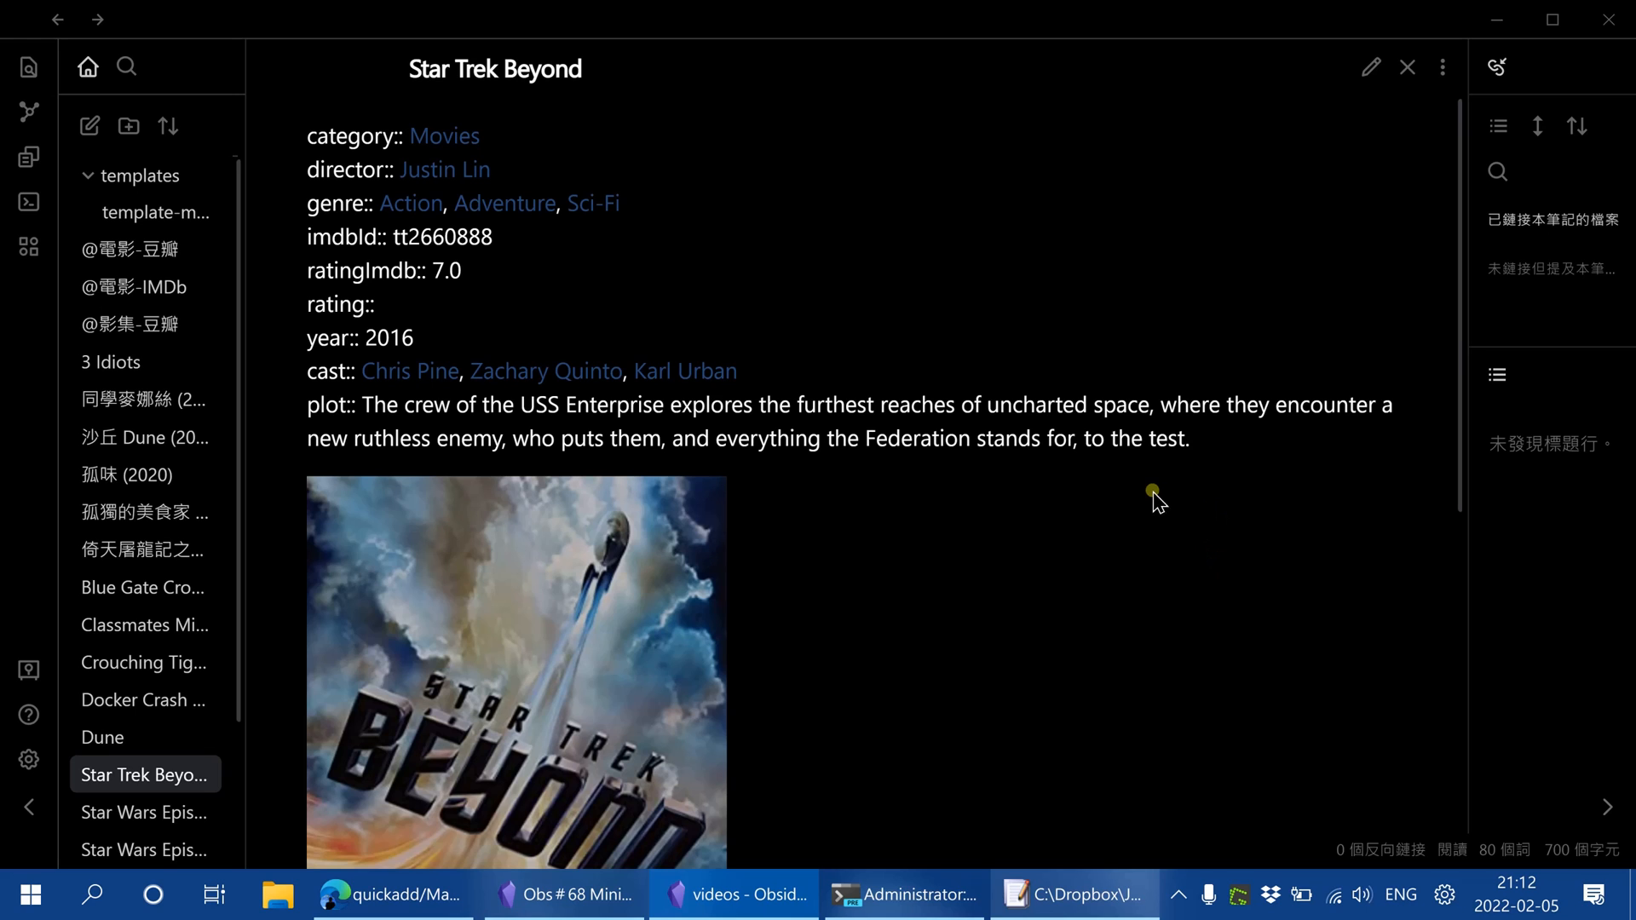
Switch the Star Trek Beyond note to editing and add the tag #movies-imdb on a line below the frontmatter
scroll(1191, 482, "down", 6)
scroll(1185, 460, "up", 6)
left_click(1373, 67)
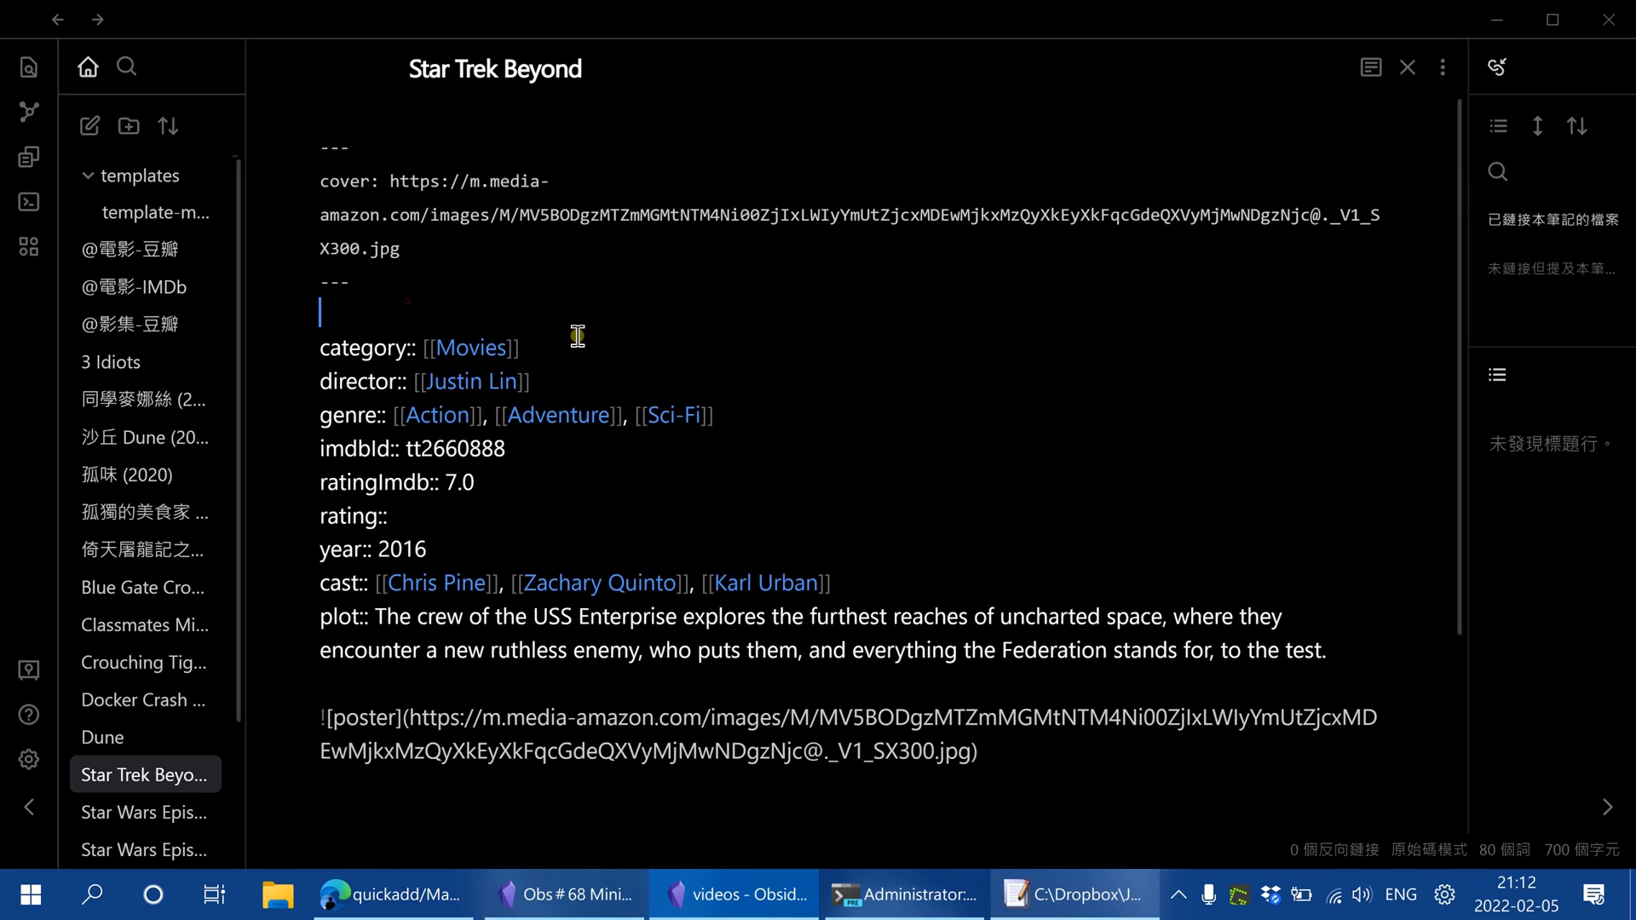
key("Return")
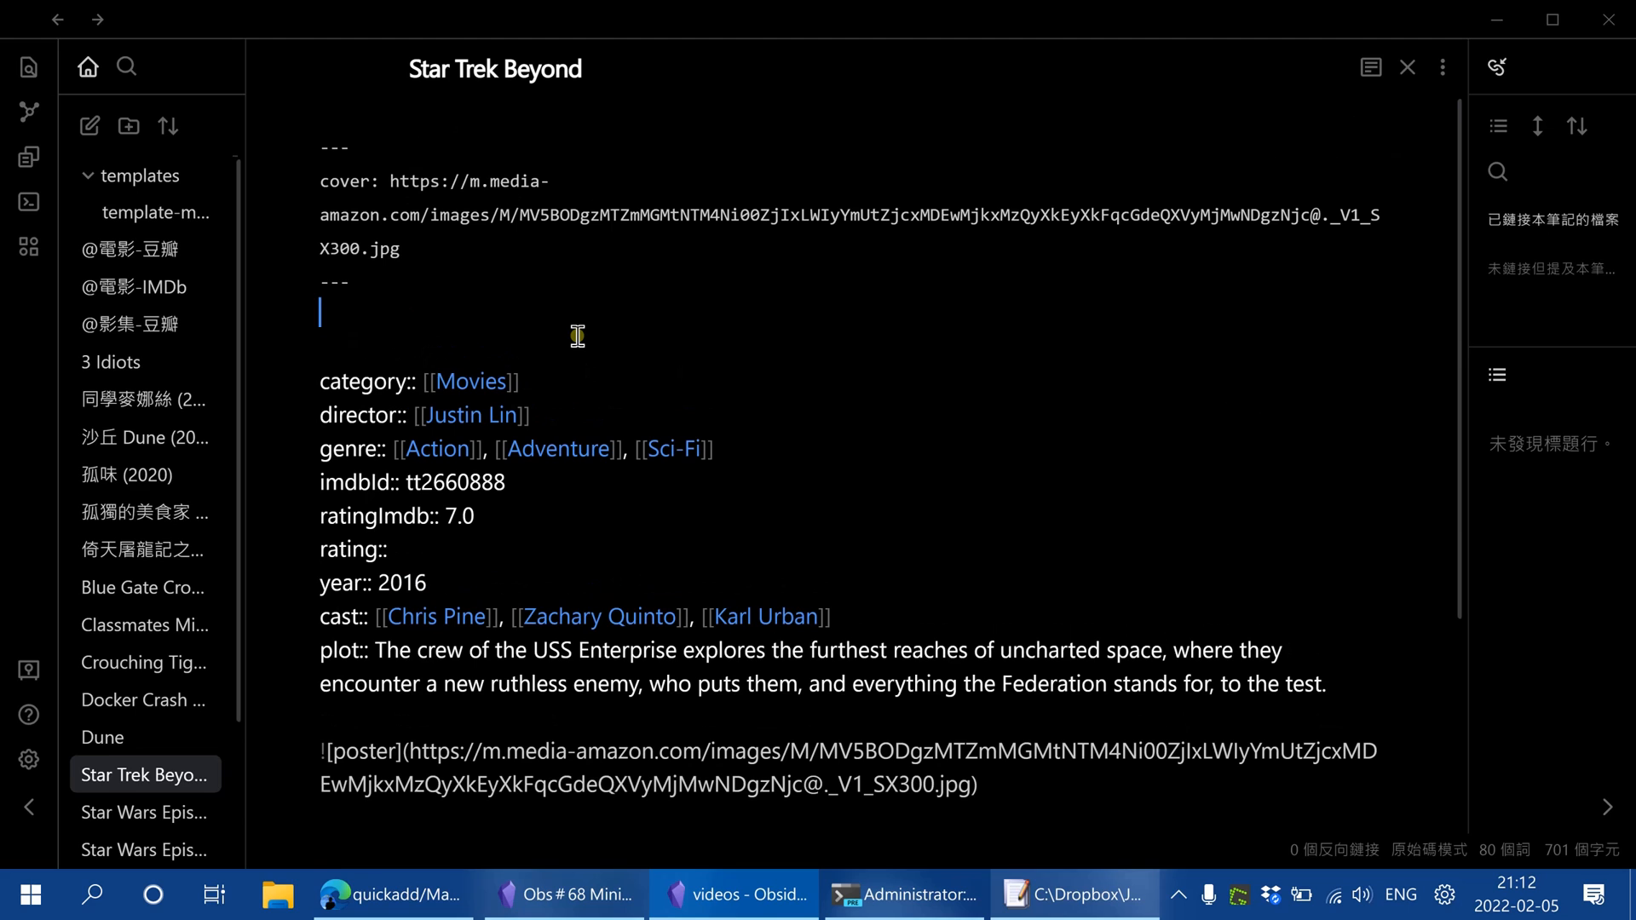
type("#mov")
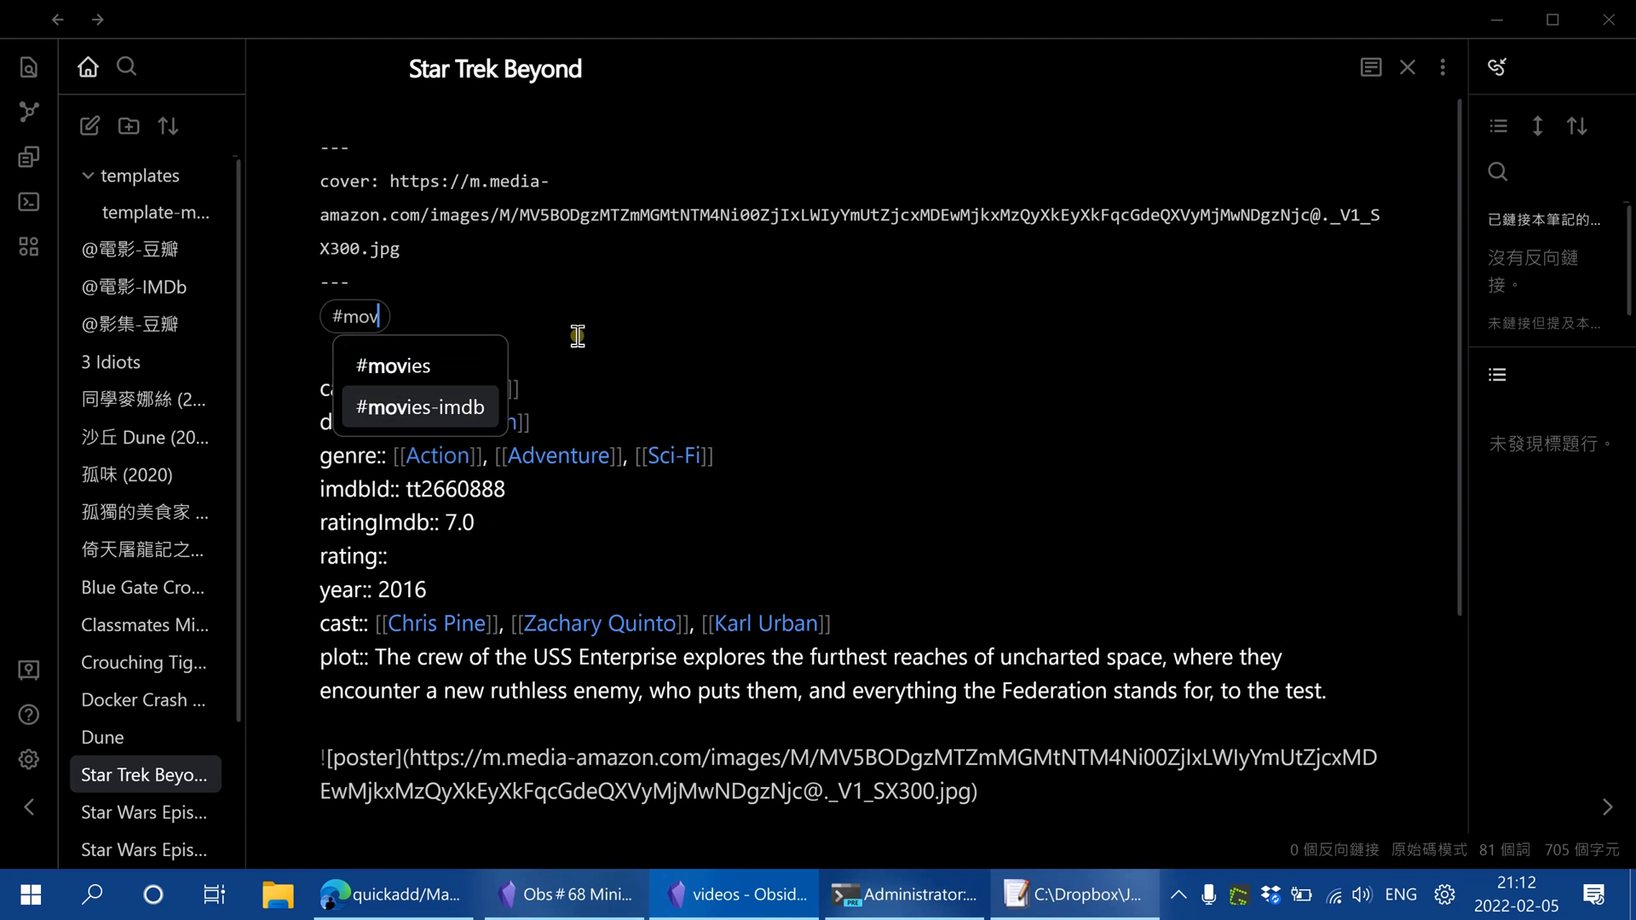
key("Return")
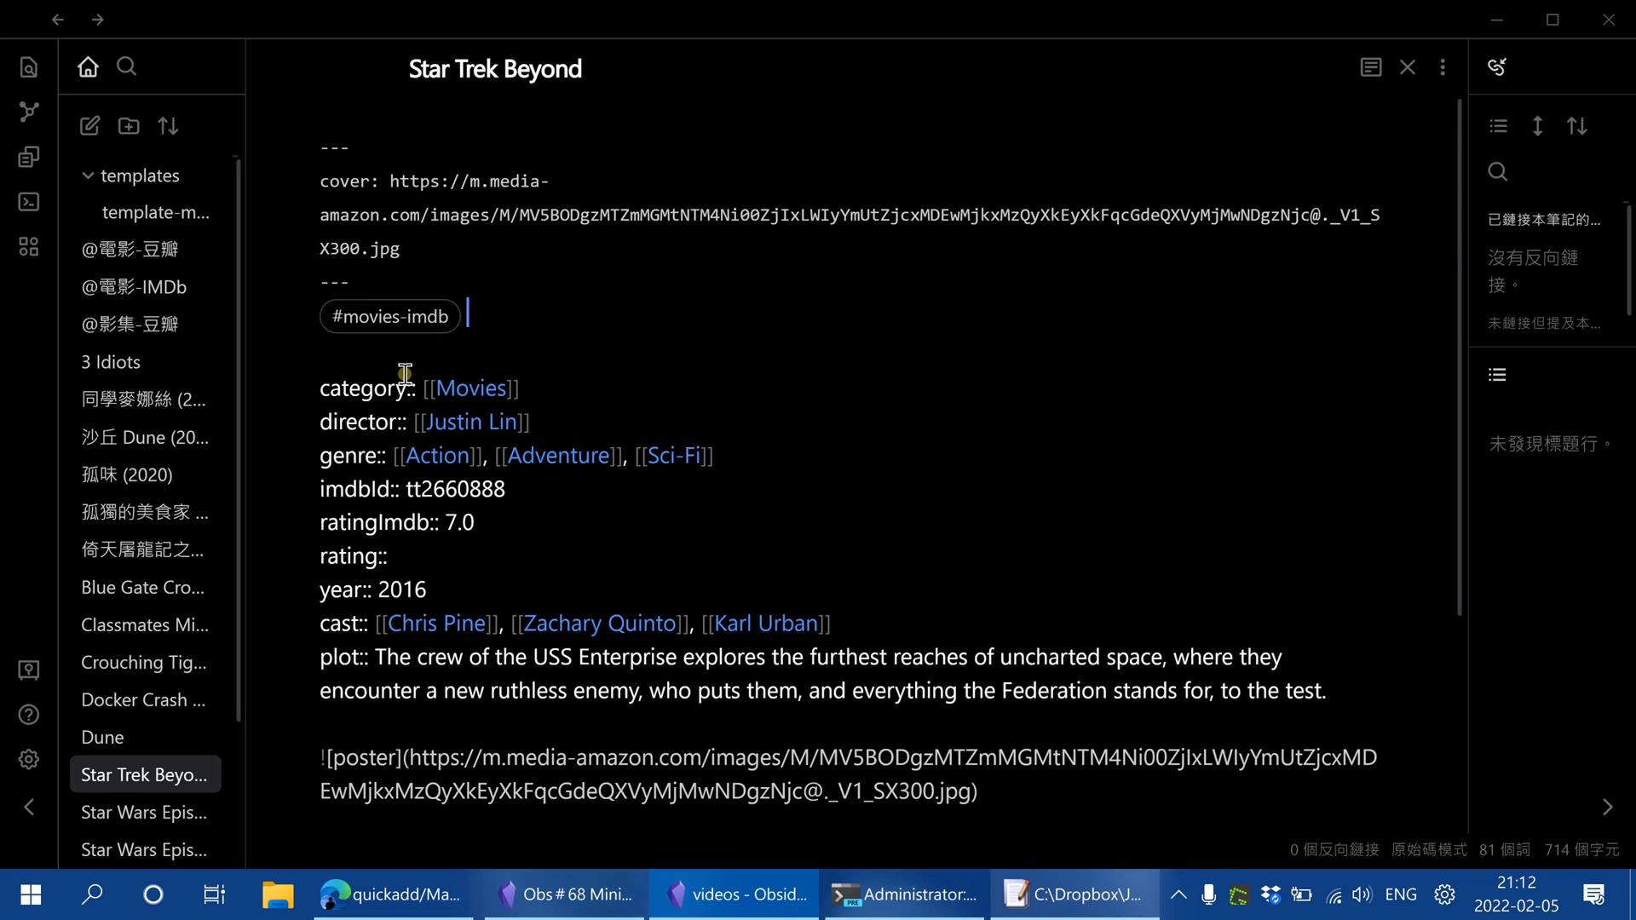
left_click(135, 289)
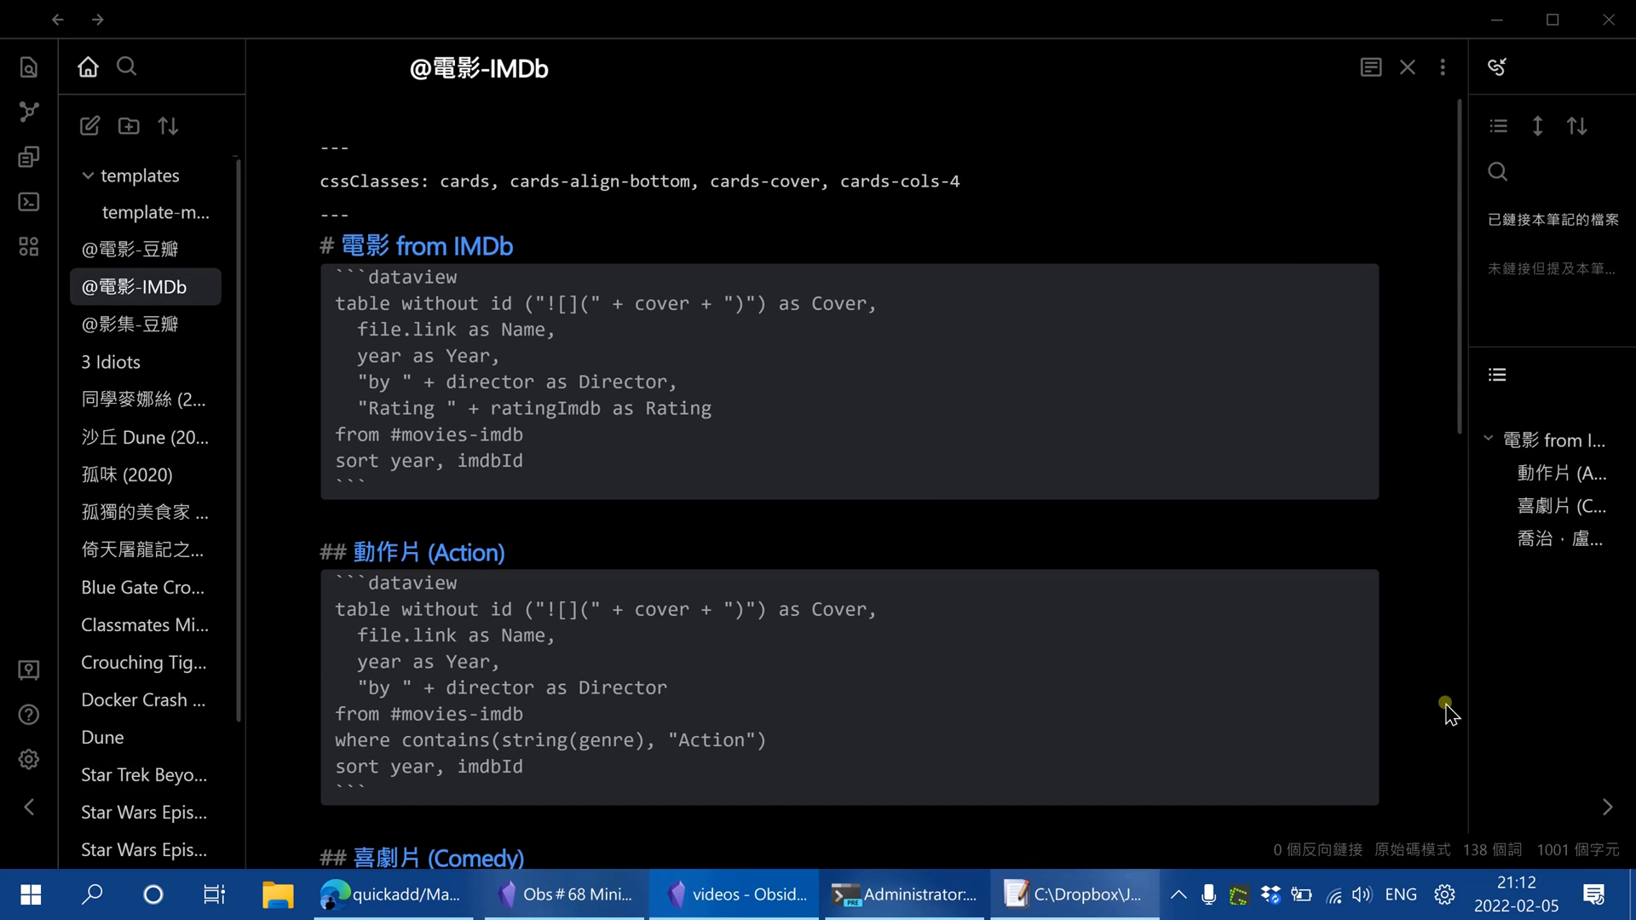
left_click(1427, 849)
left_click(1530, 813)
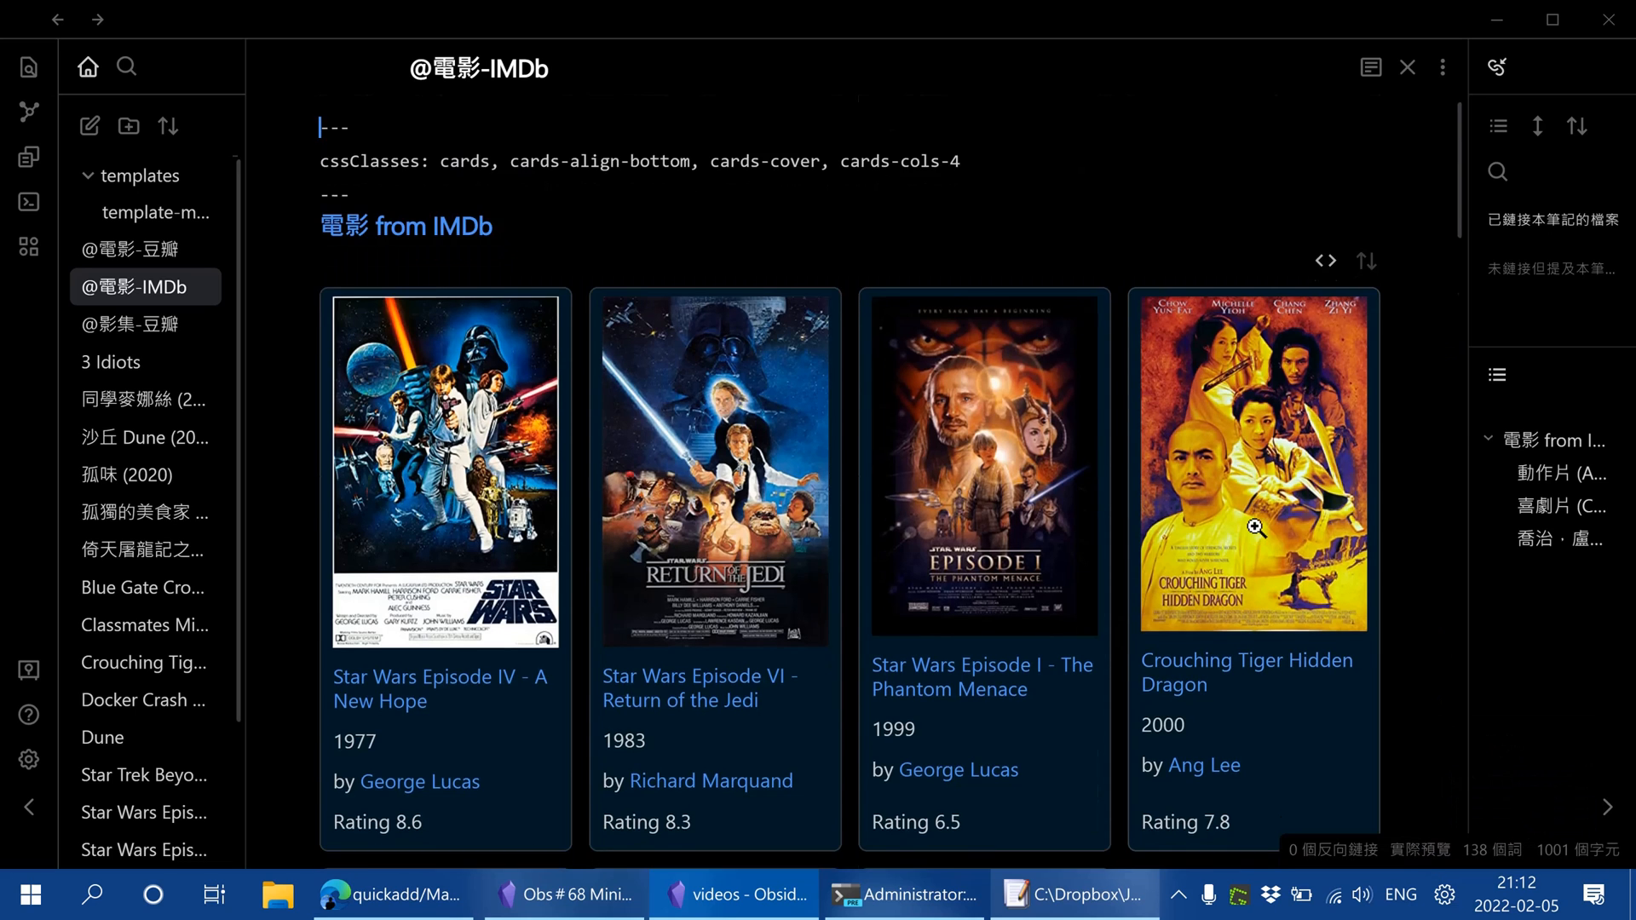
Examine the updated movie cards for Star Trek Beyond, the card sorting options and the Action section
scroll(1252, 533, "down", 8)
scroll(1252, 533, "up", 2)
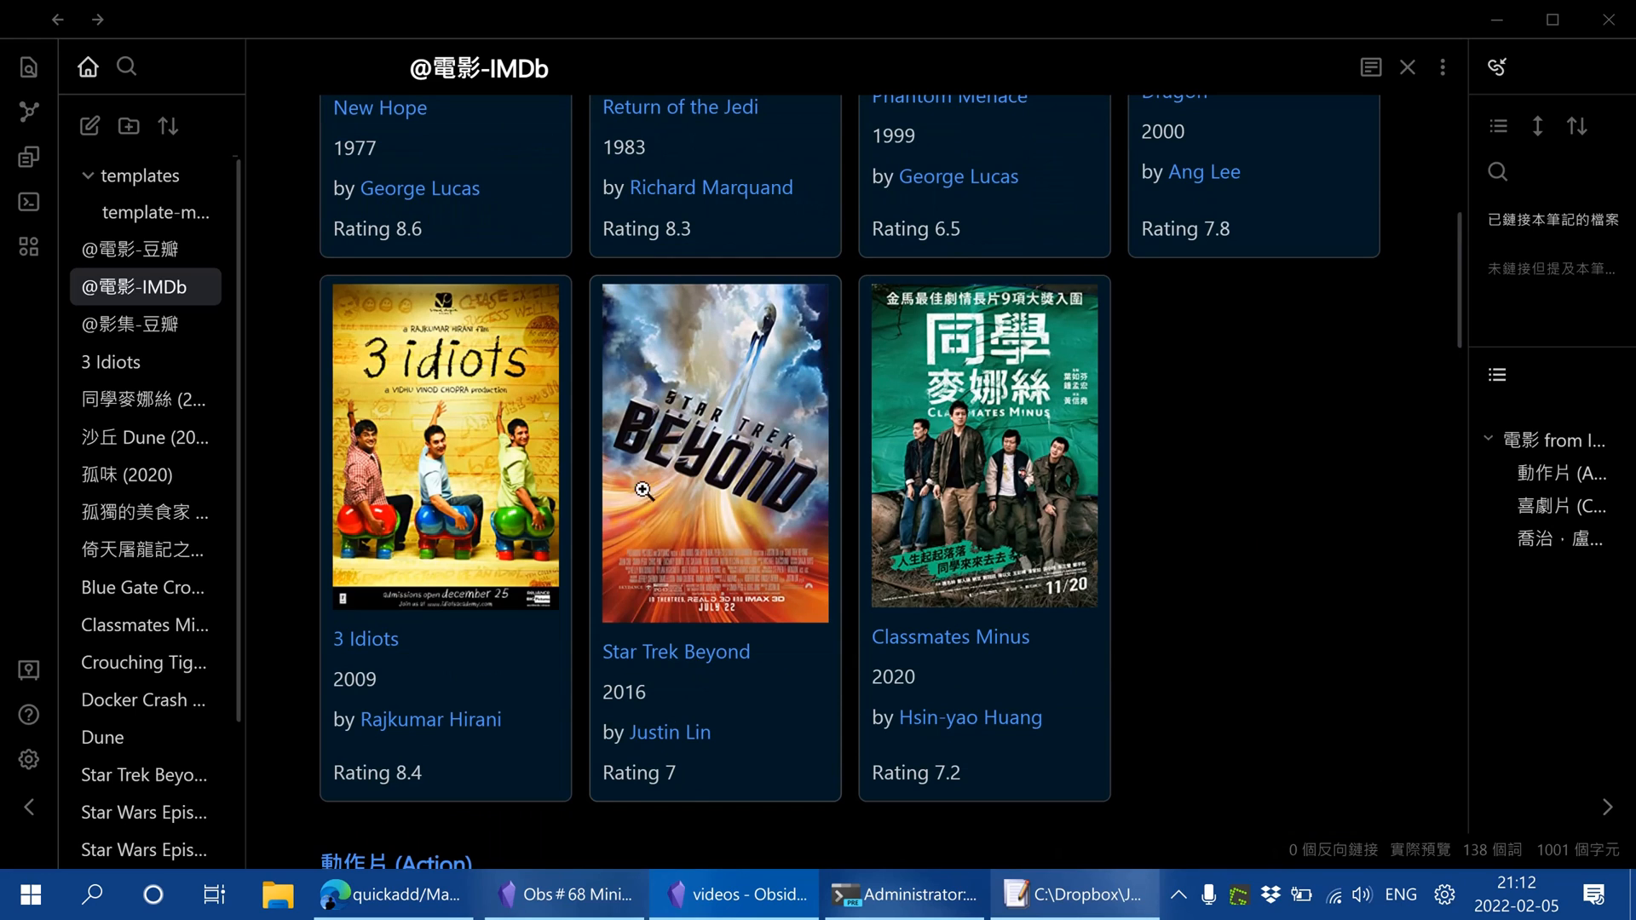
scroll(1193, 569, "up", 4)
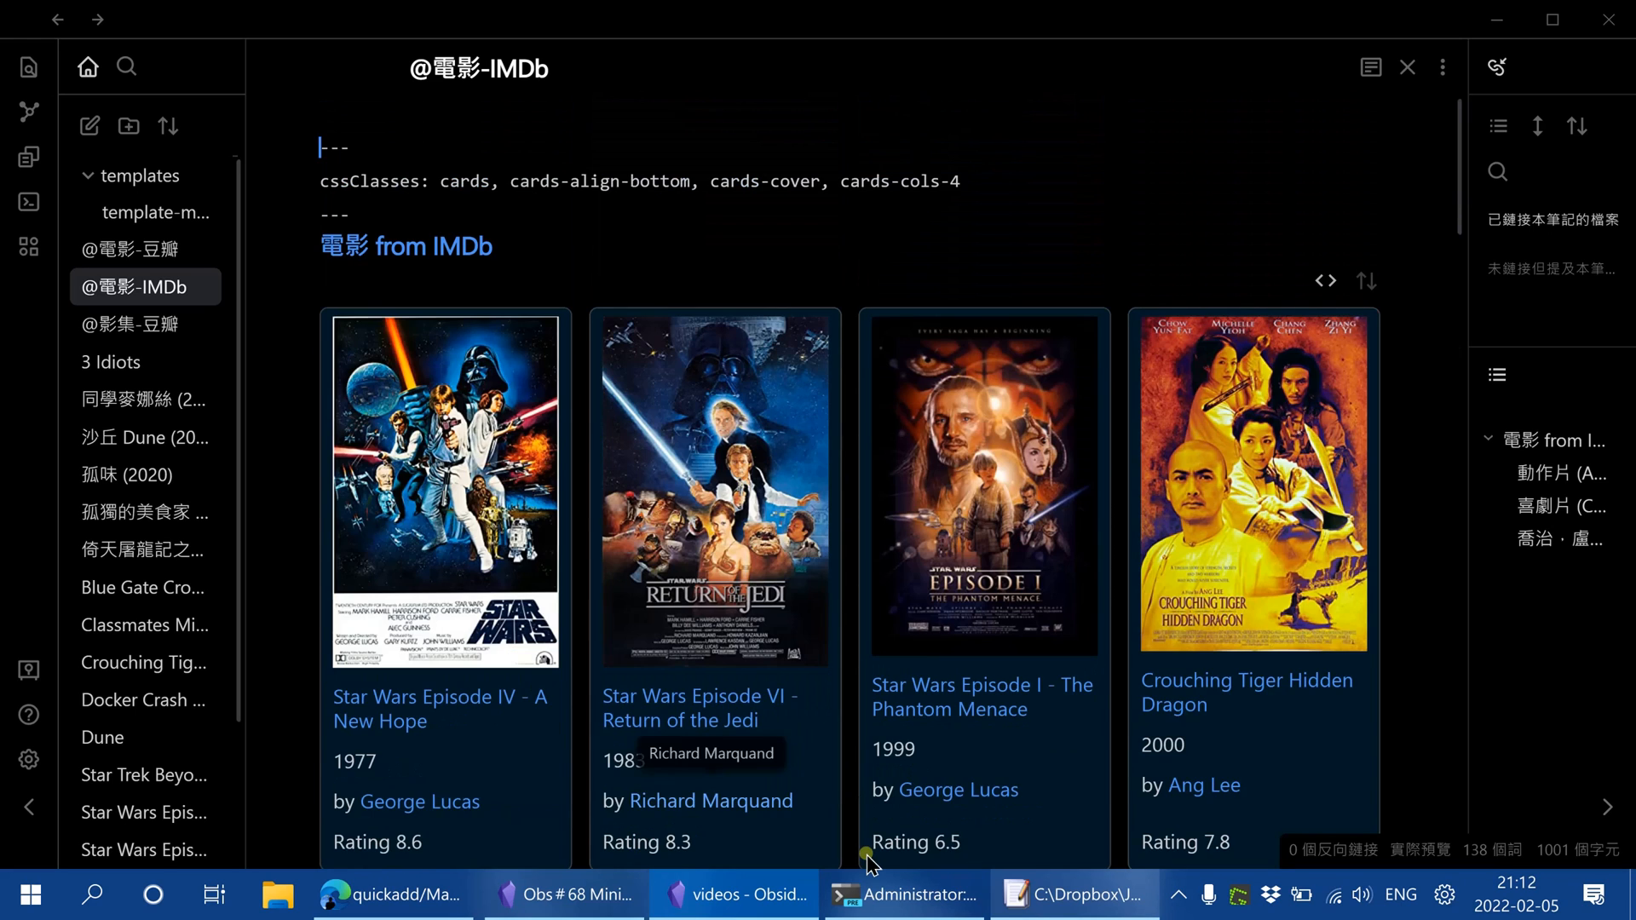
scroll(807, 491, "down", 3)
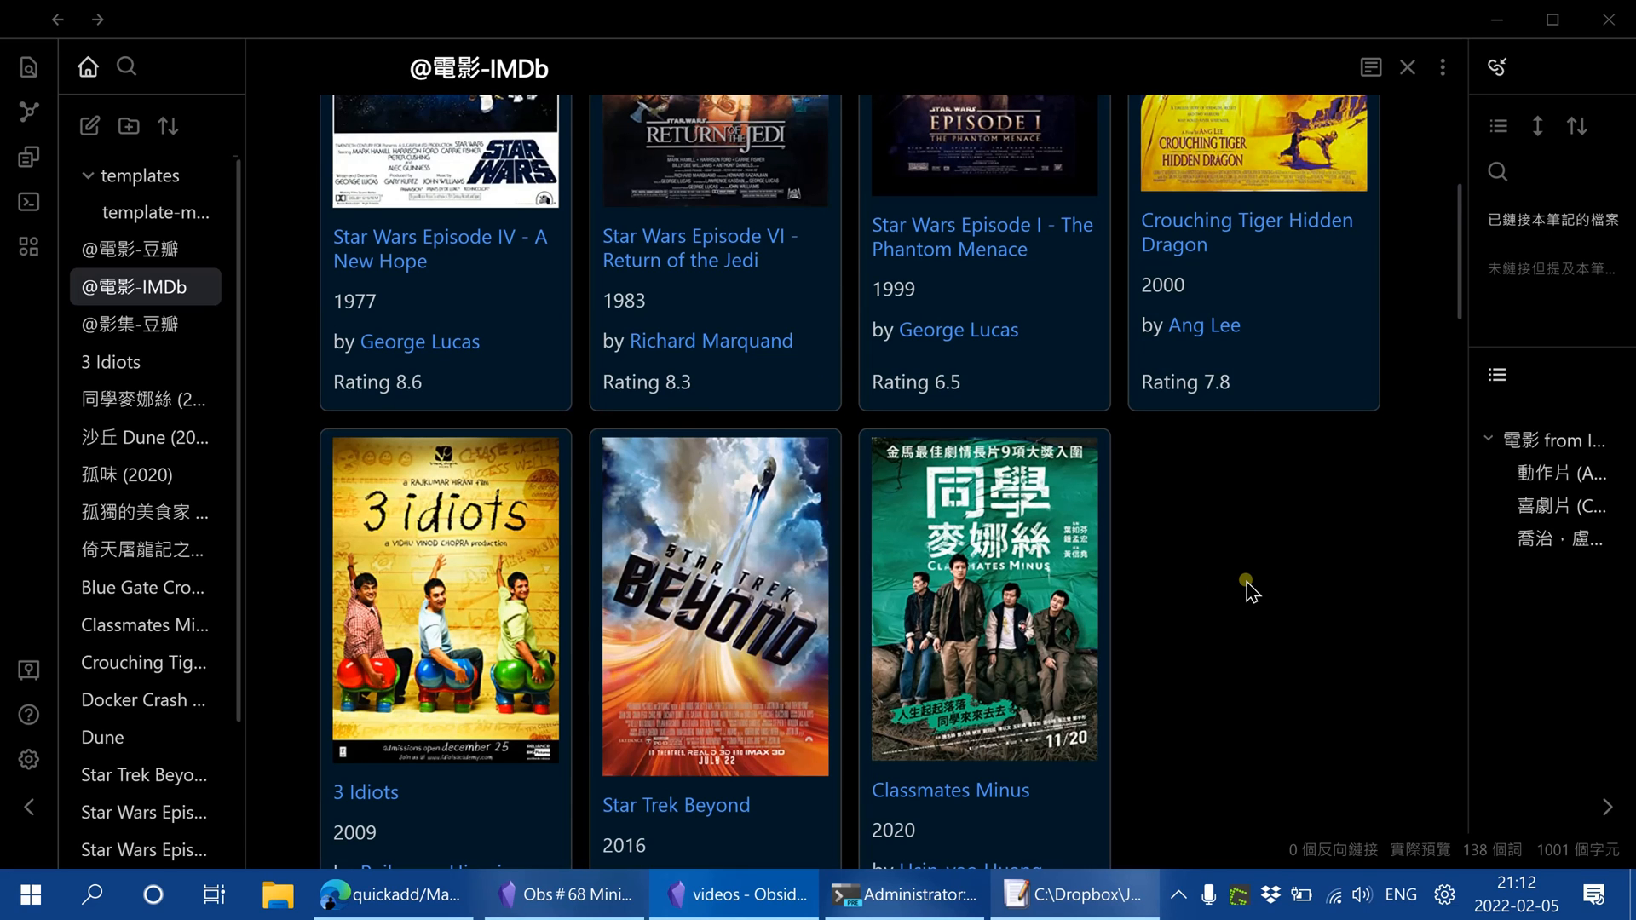
scroll(1227, 634, "up", 3)
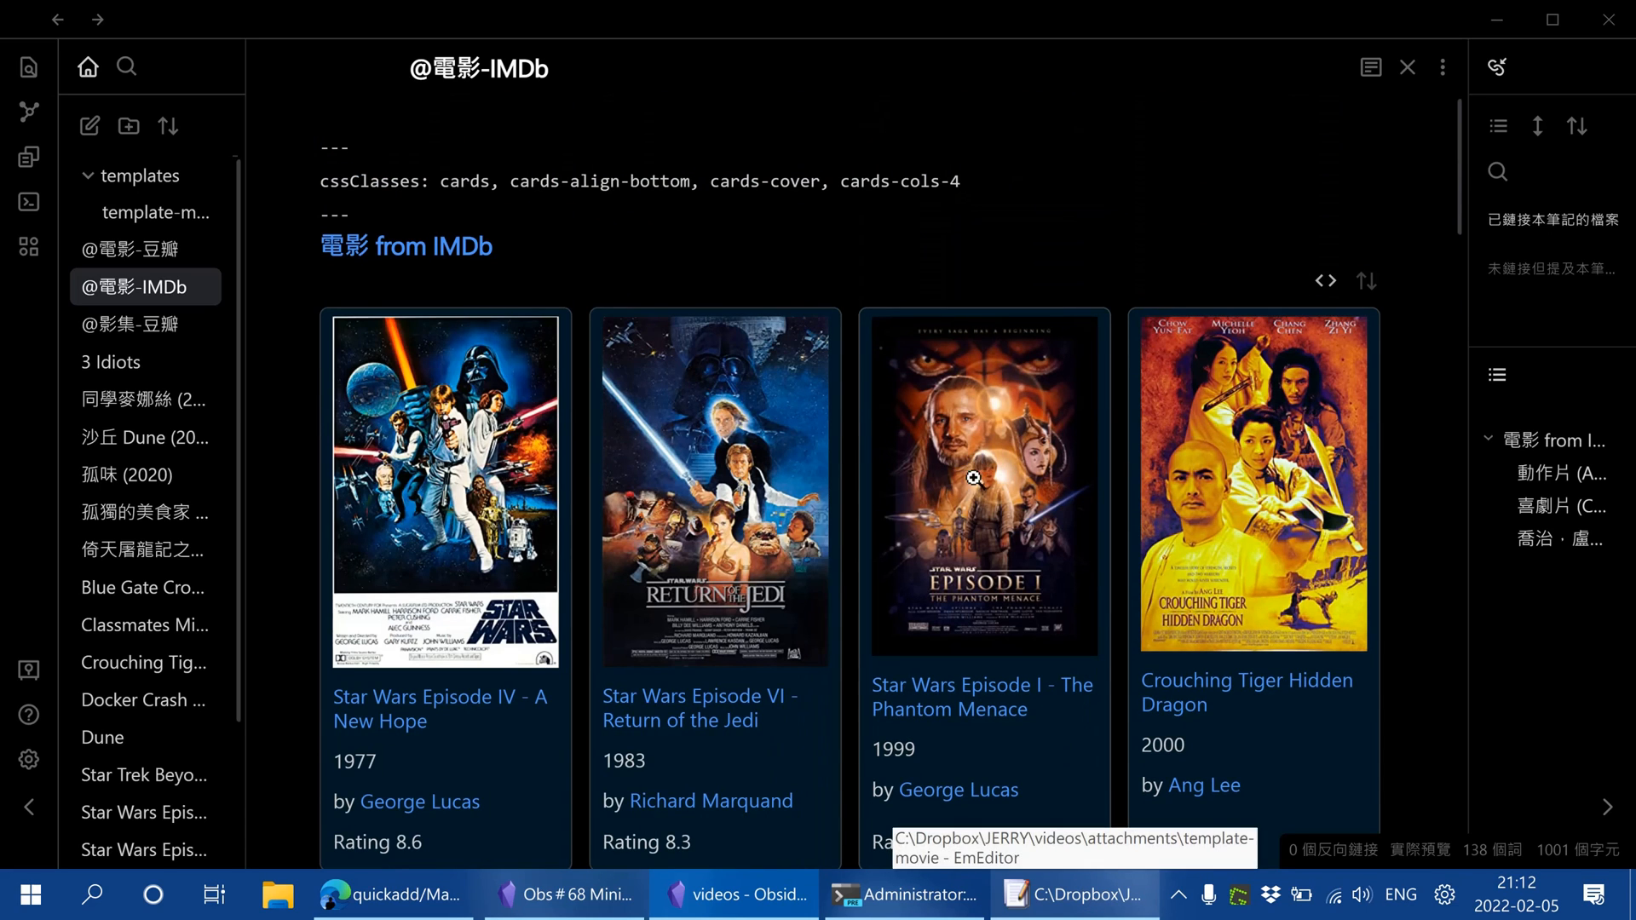
scroll(1257, 699, "down", 1)
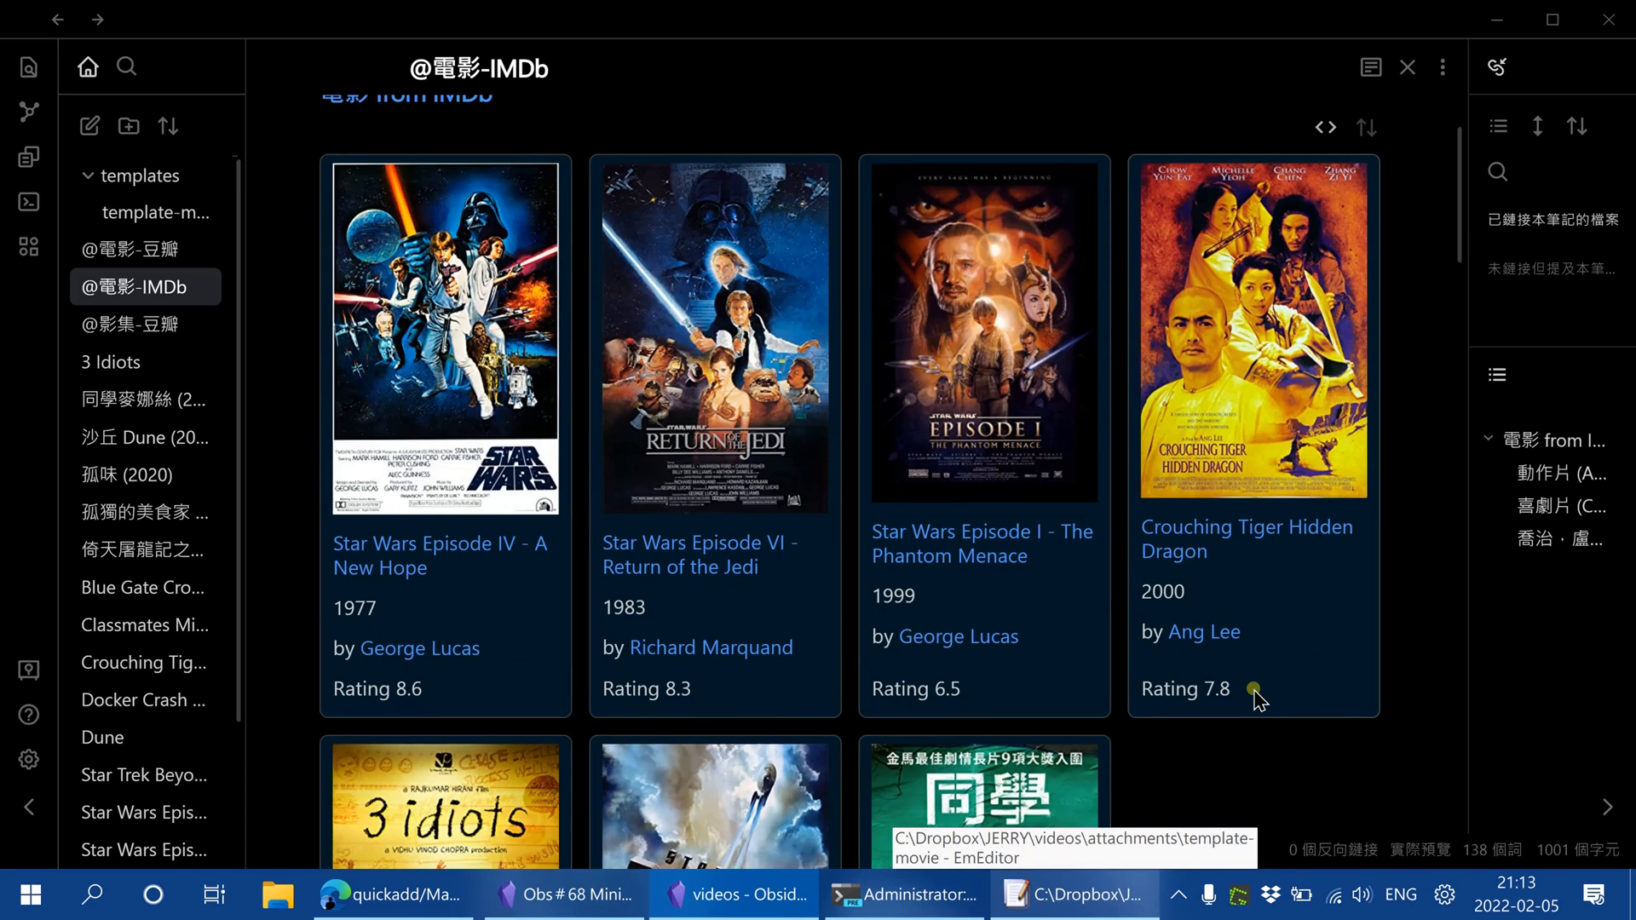
scroll(1256, 694, "down", 2)
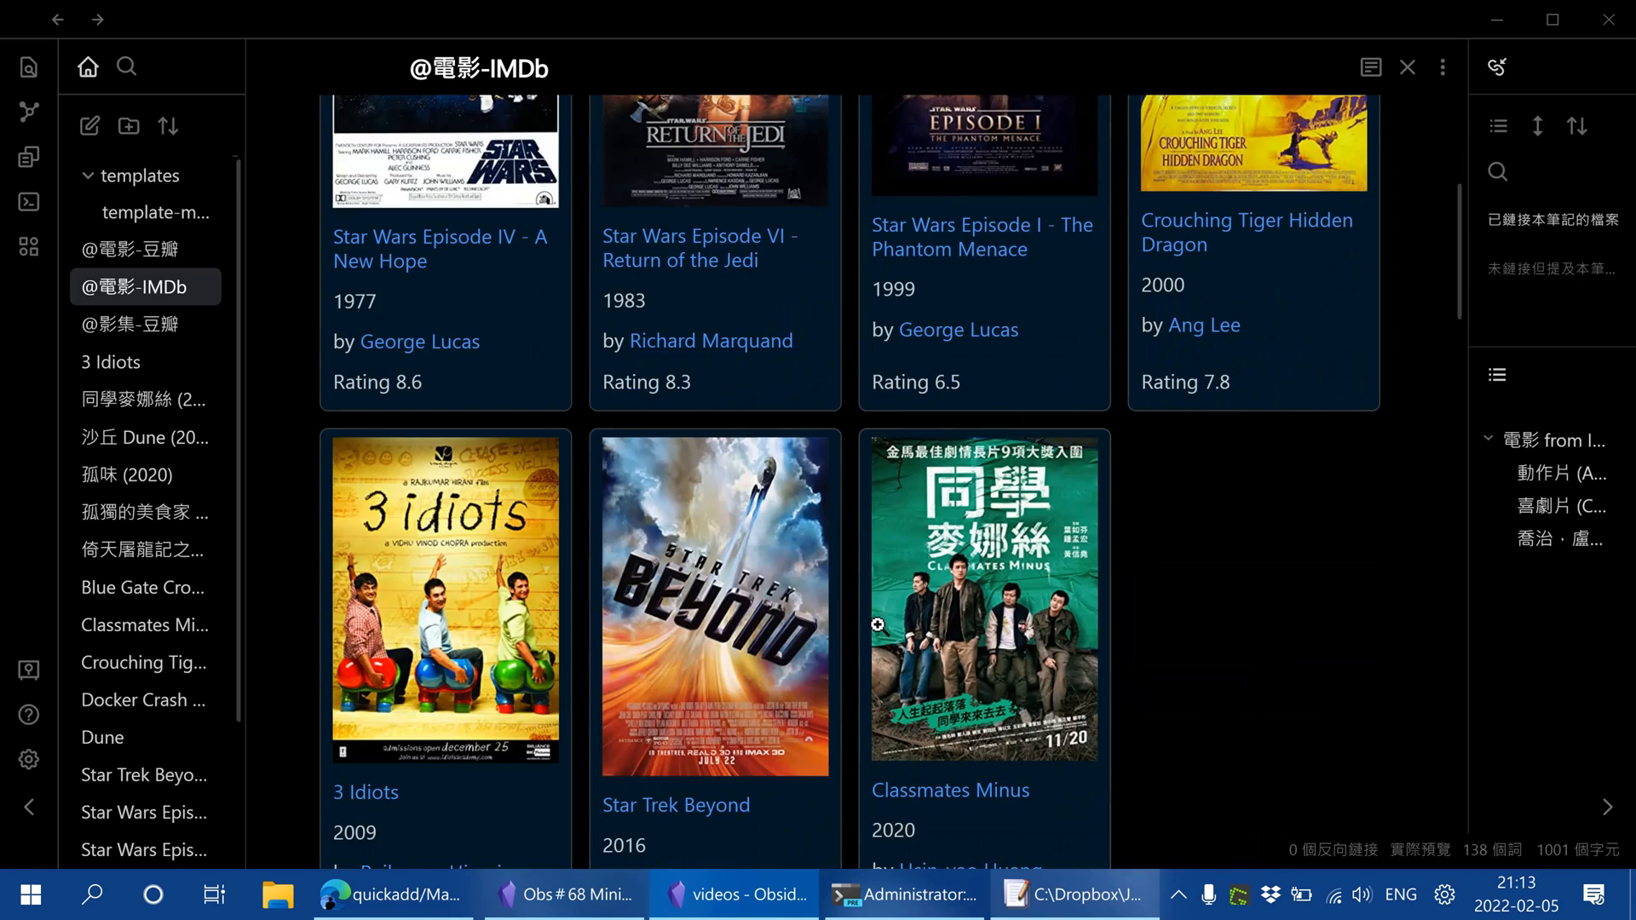
scroll(1323, 601, "up", 3)
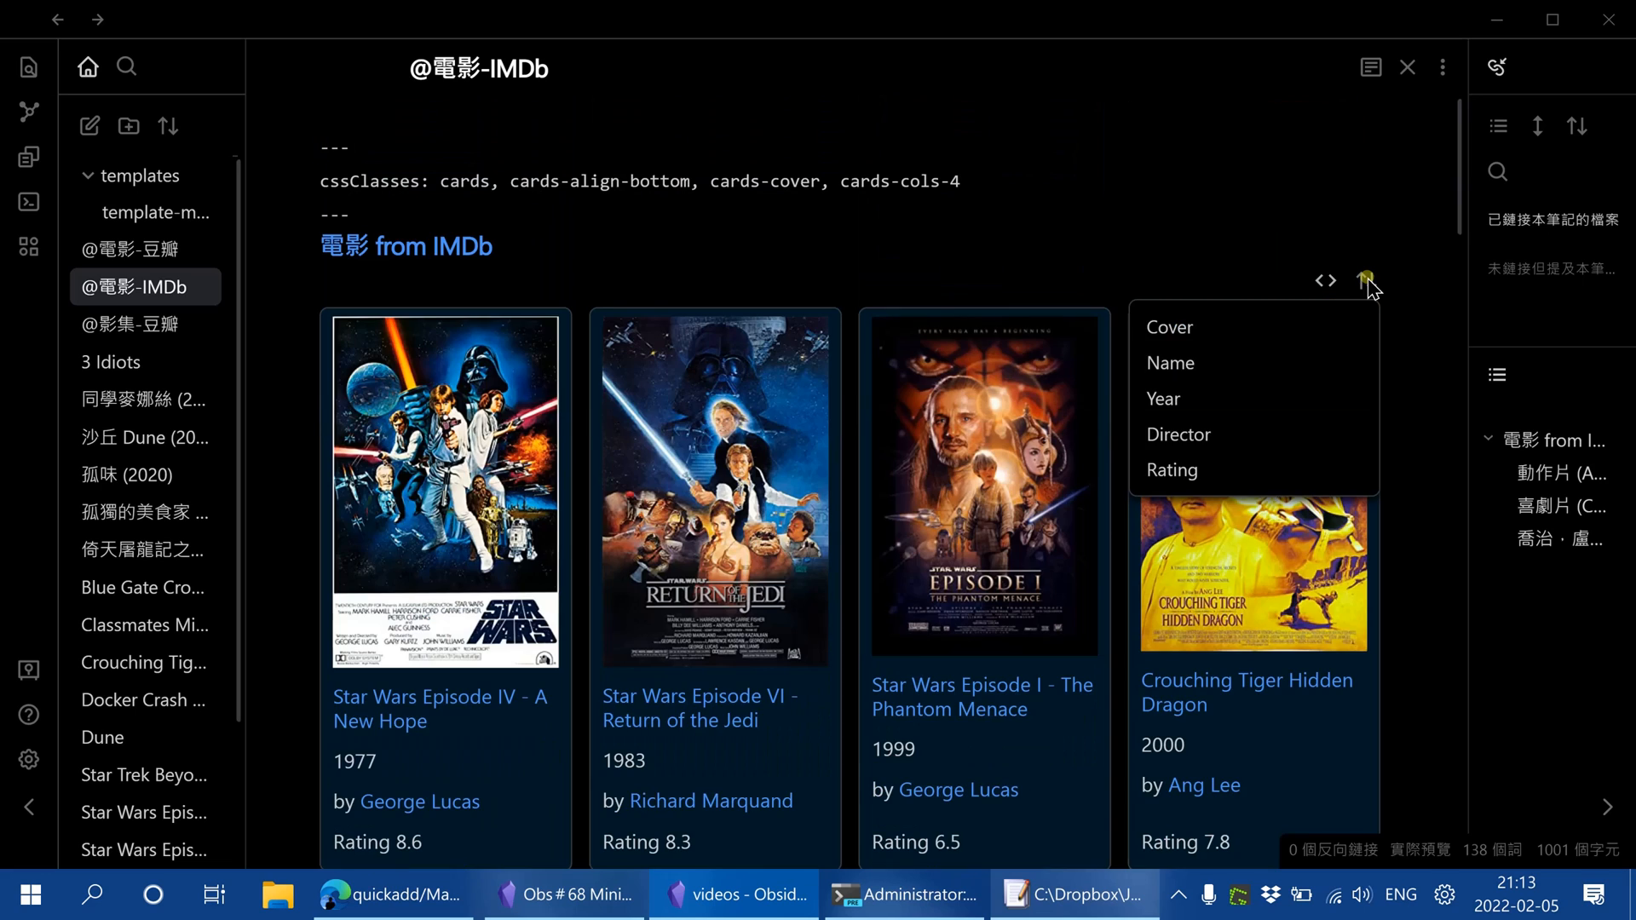
mouse_move(1366, 283)
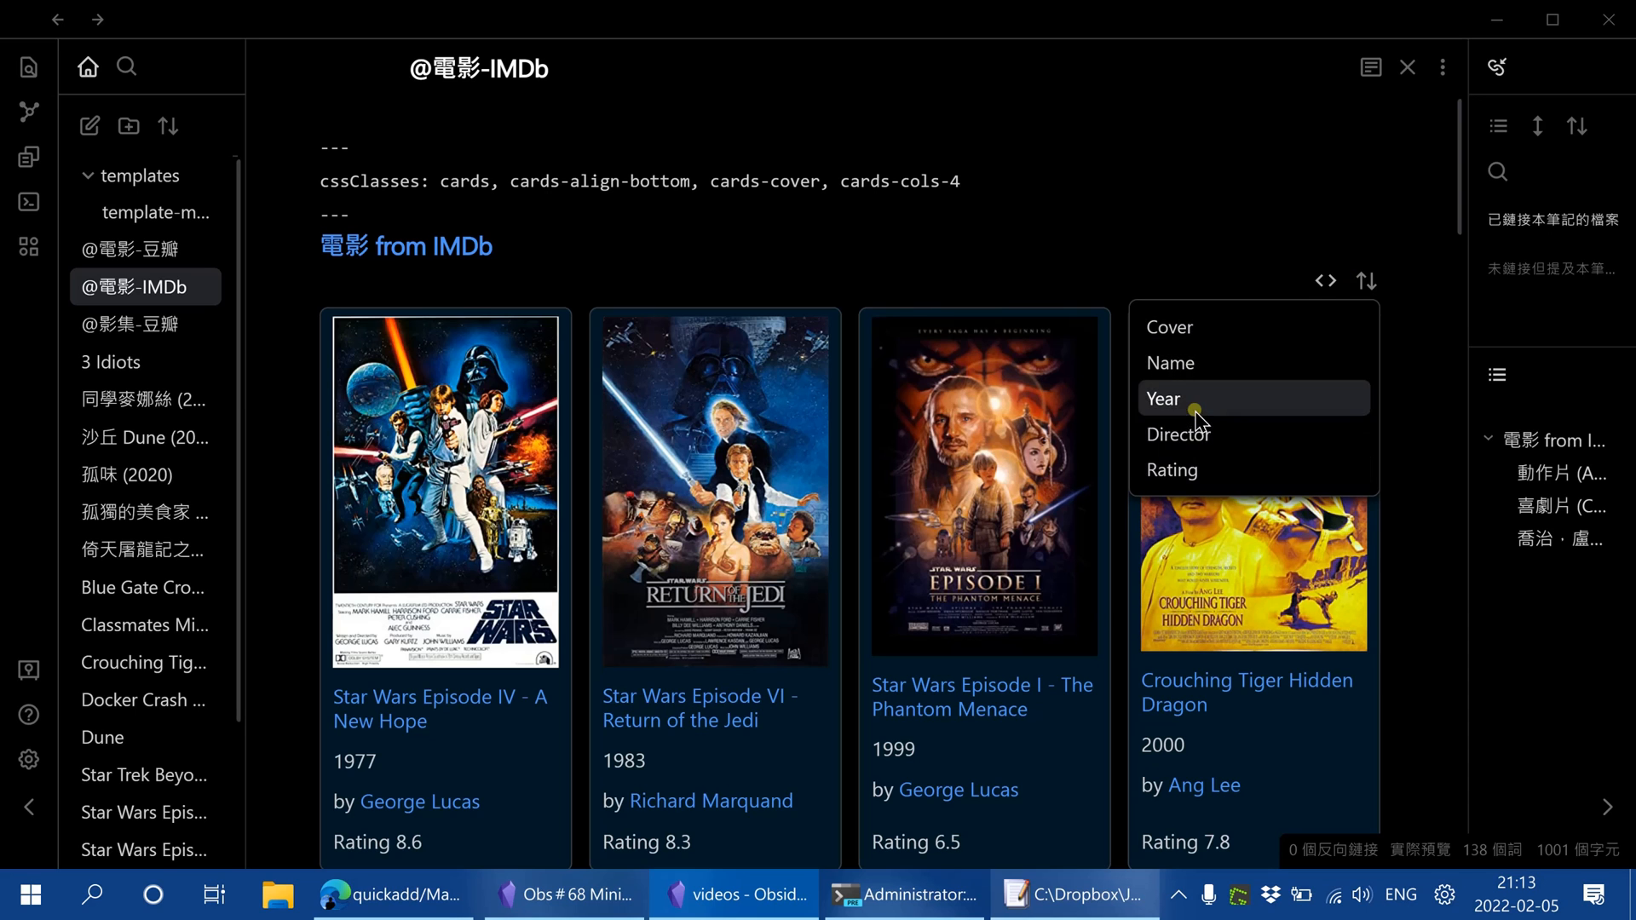
scroll(1438, 419, "down", 5)
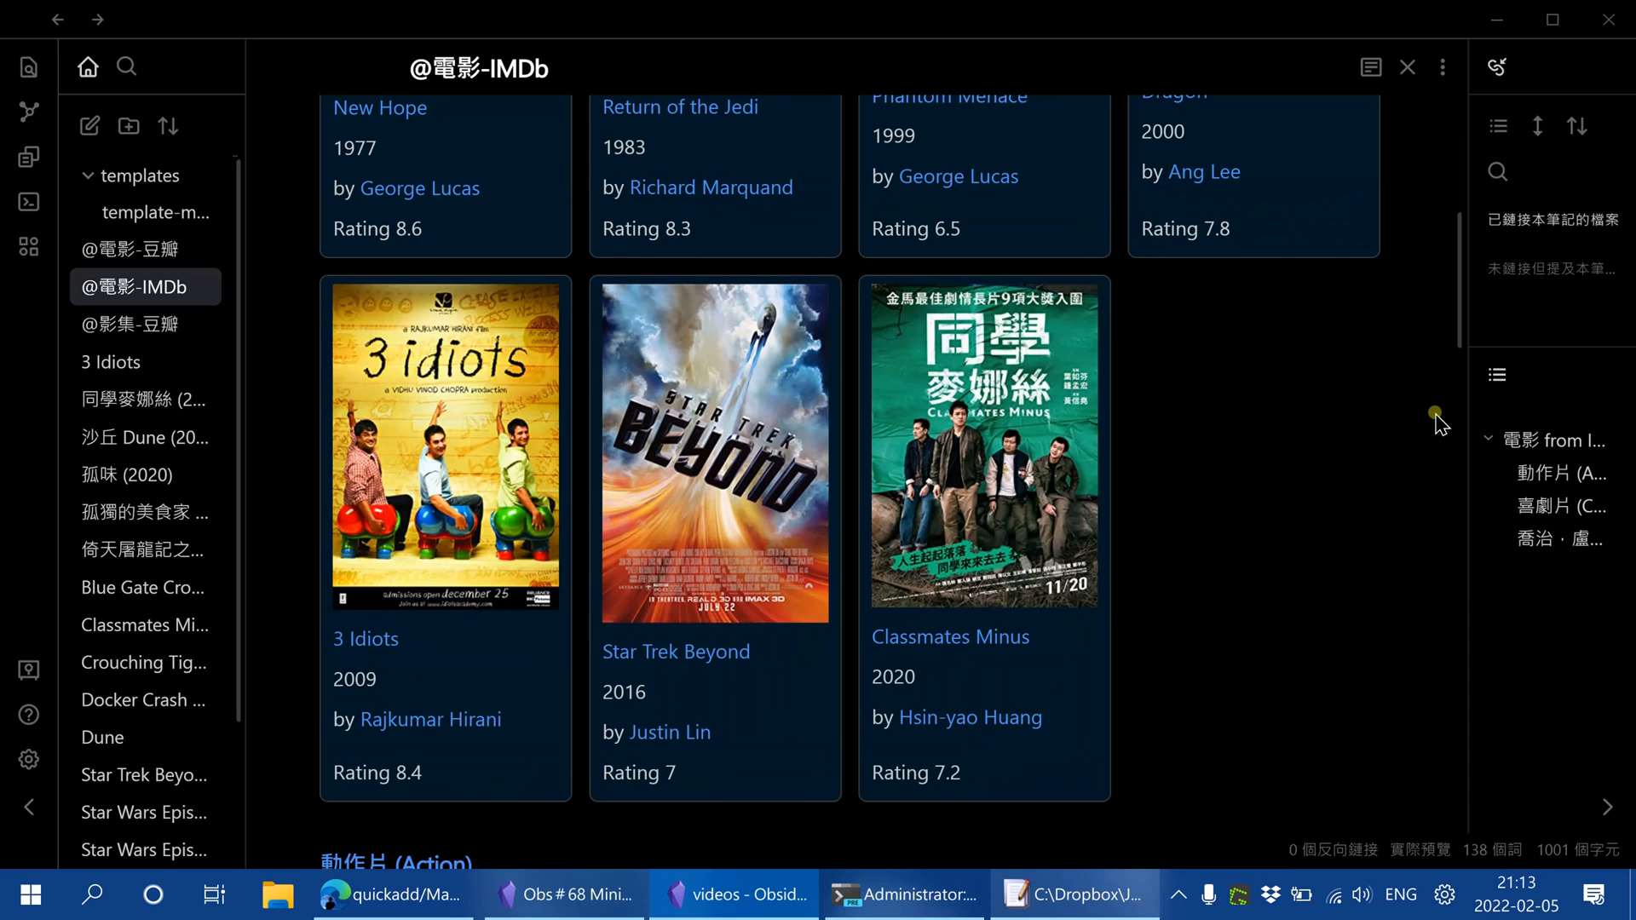
scroll(1436, 415, "down", 3)
scroll(1336, 477, "up", 2)
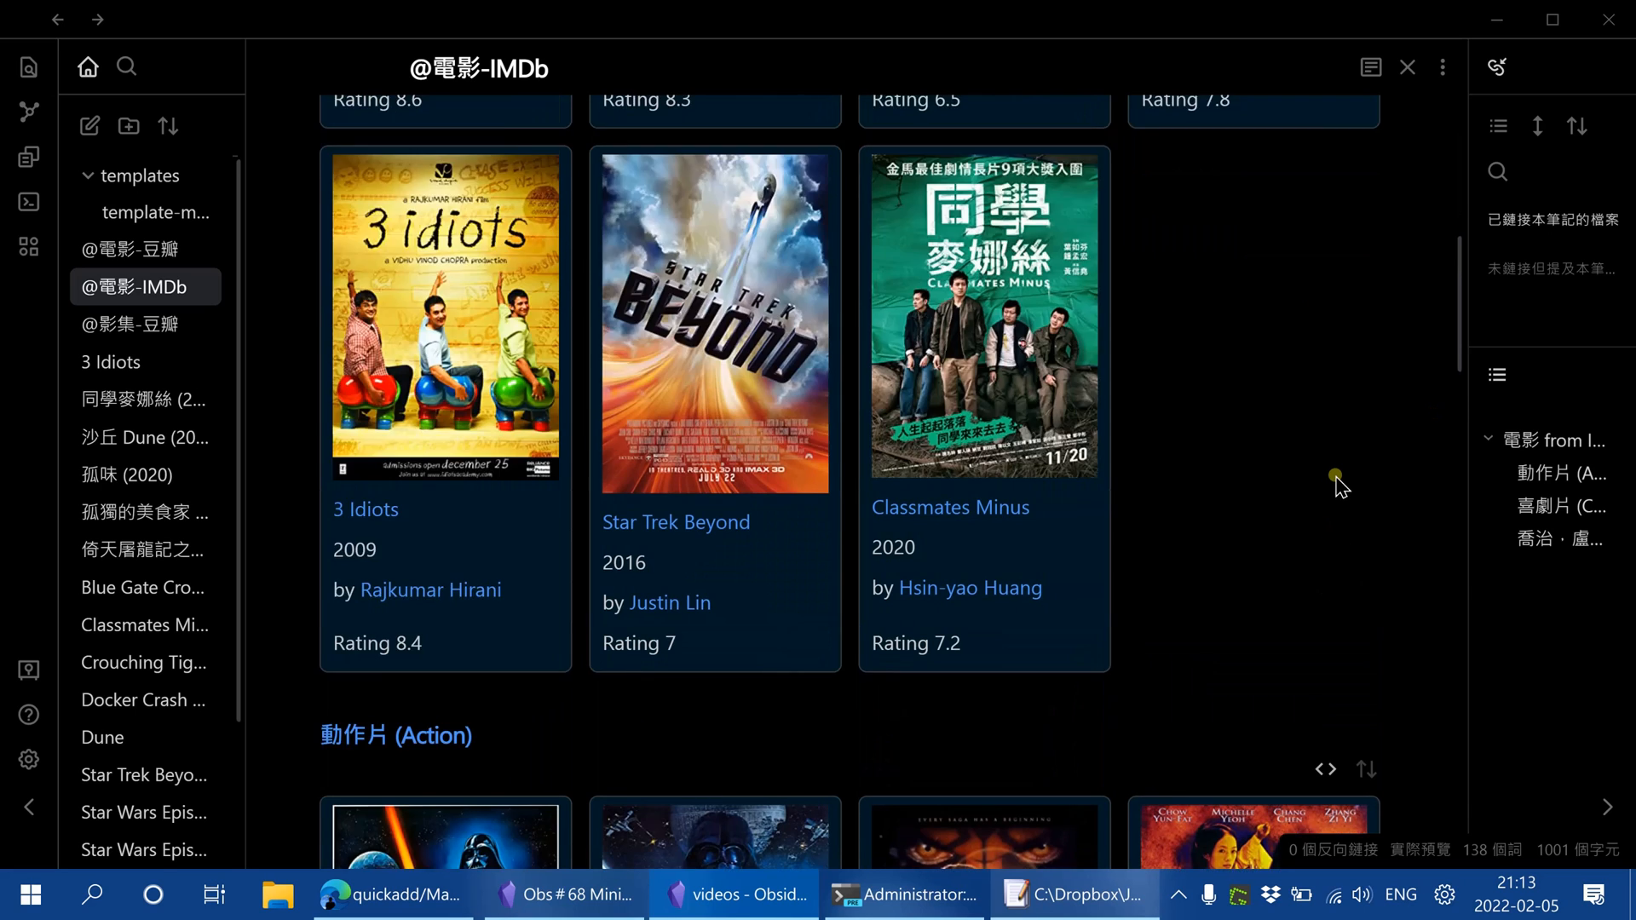
Switch to the videos vault, widen its file list and open the template-movie note in the templates folder
scroll(1335, 477, "up", 5)
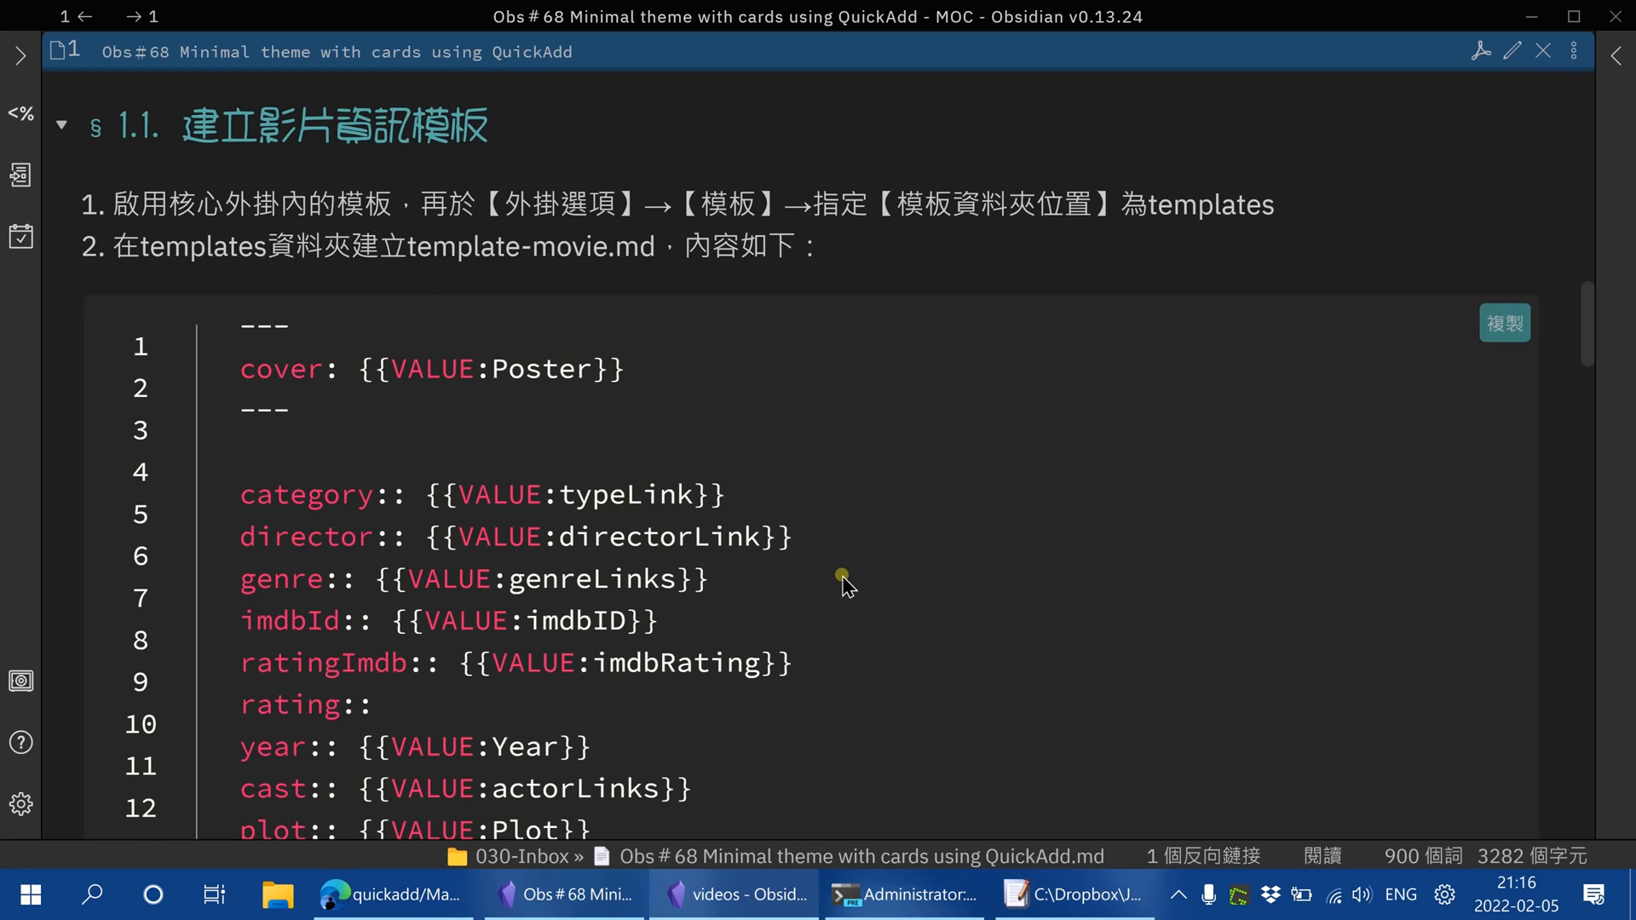
scroll(843, 577, "down", 2)
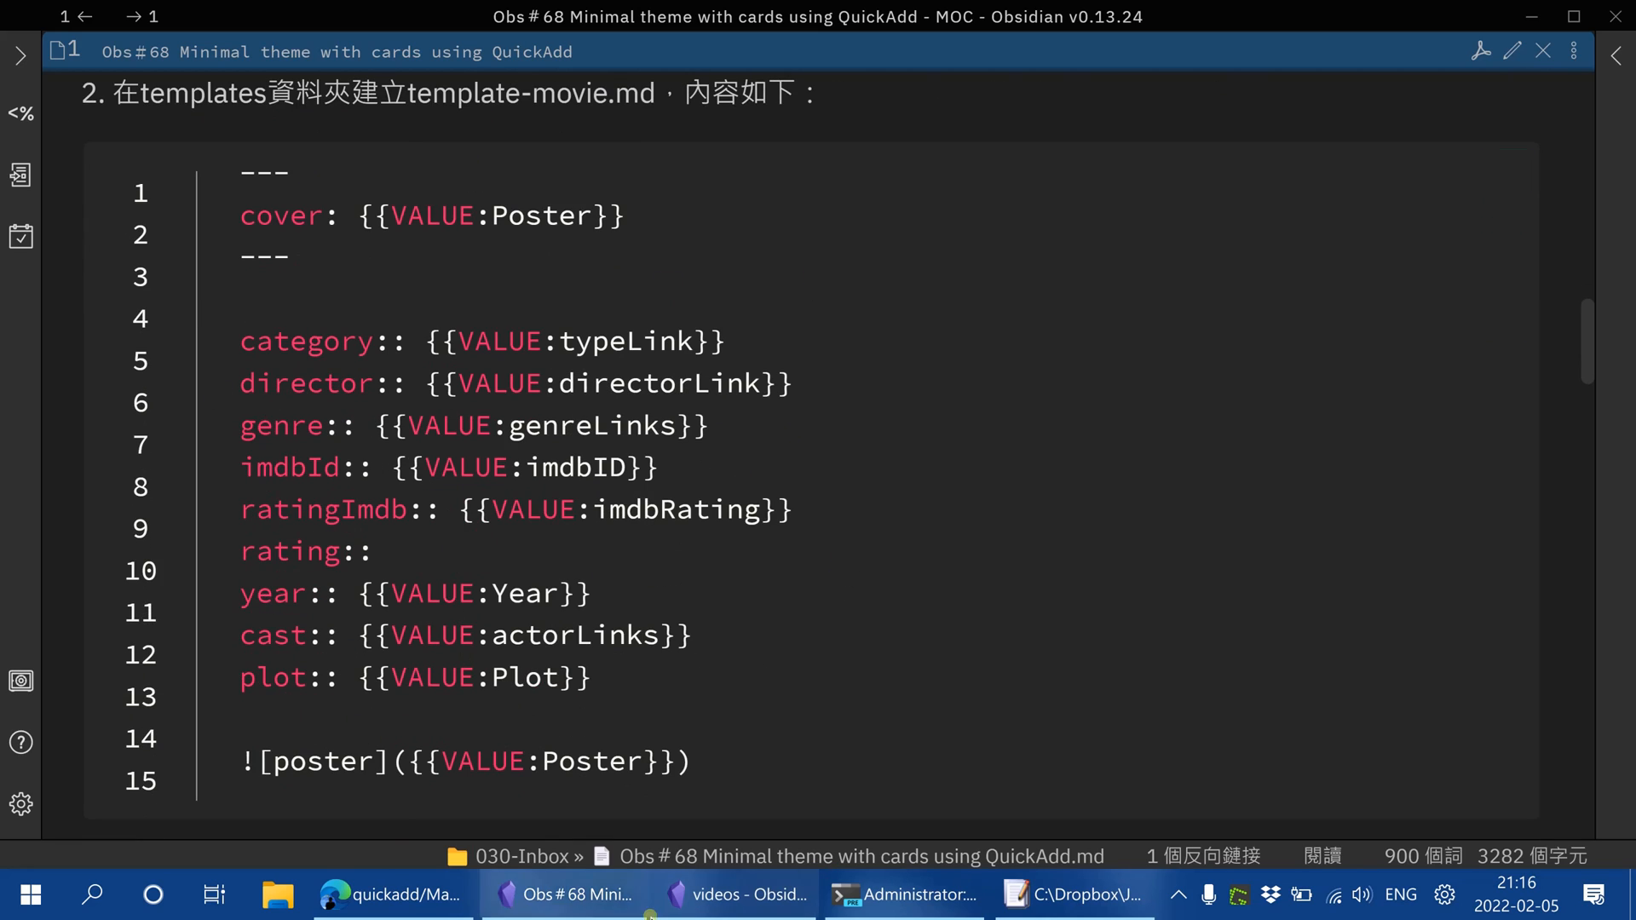
left_click(750, 897)
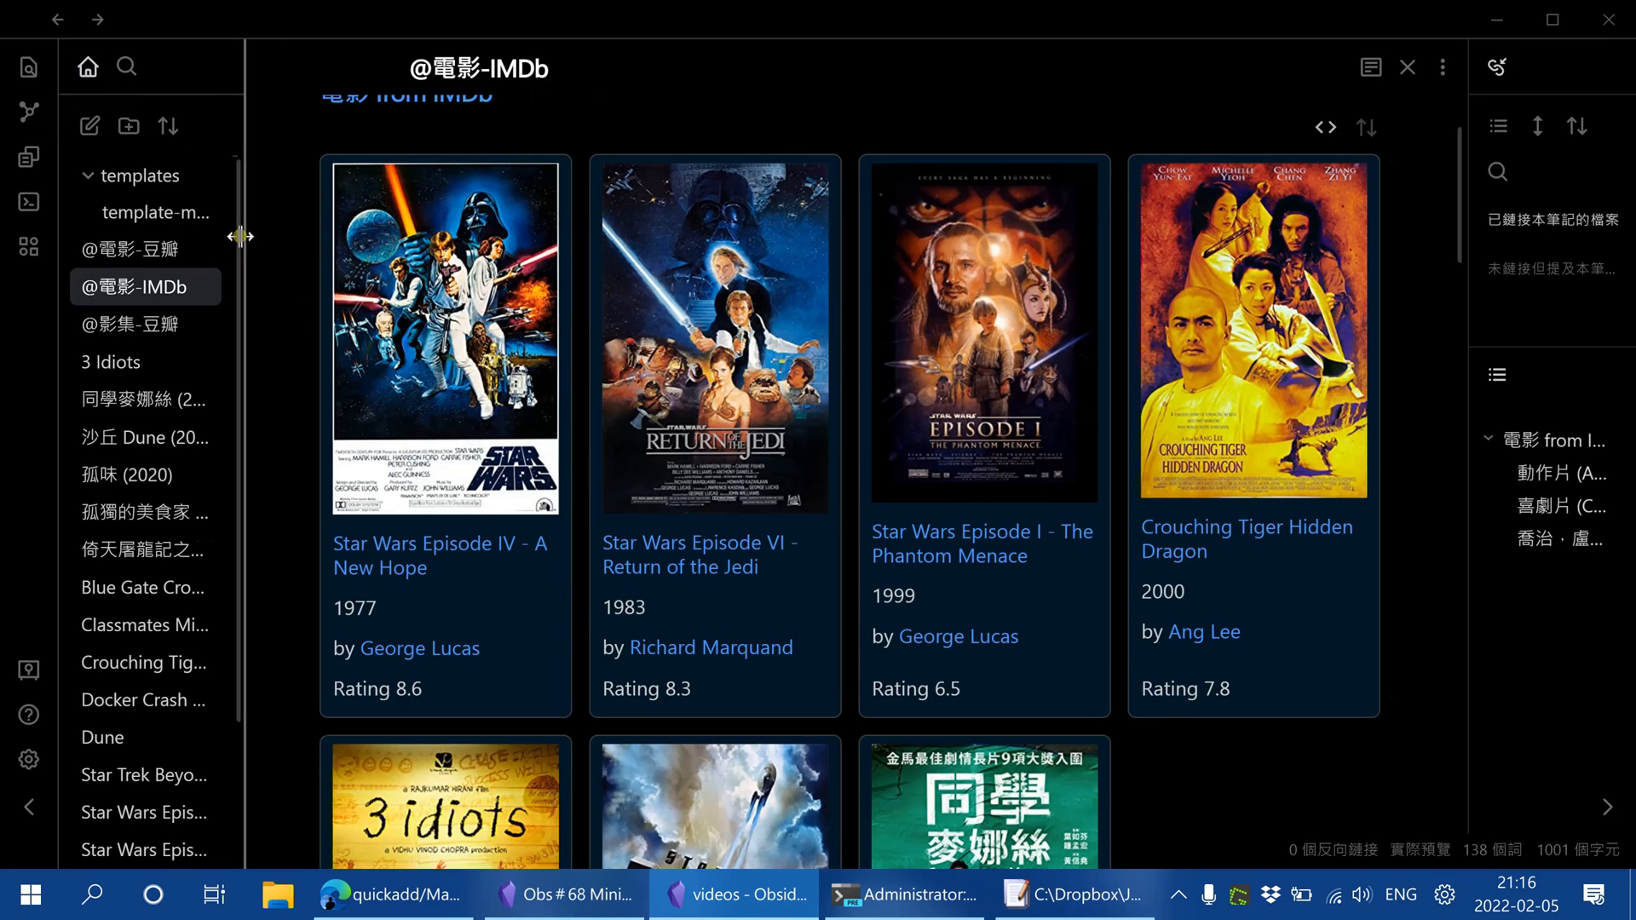
left_click_drag(242, 236, 376, 256)
left_click(96, 178)
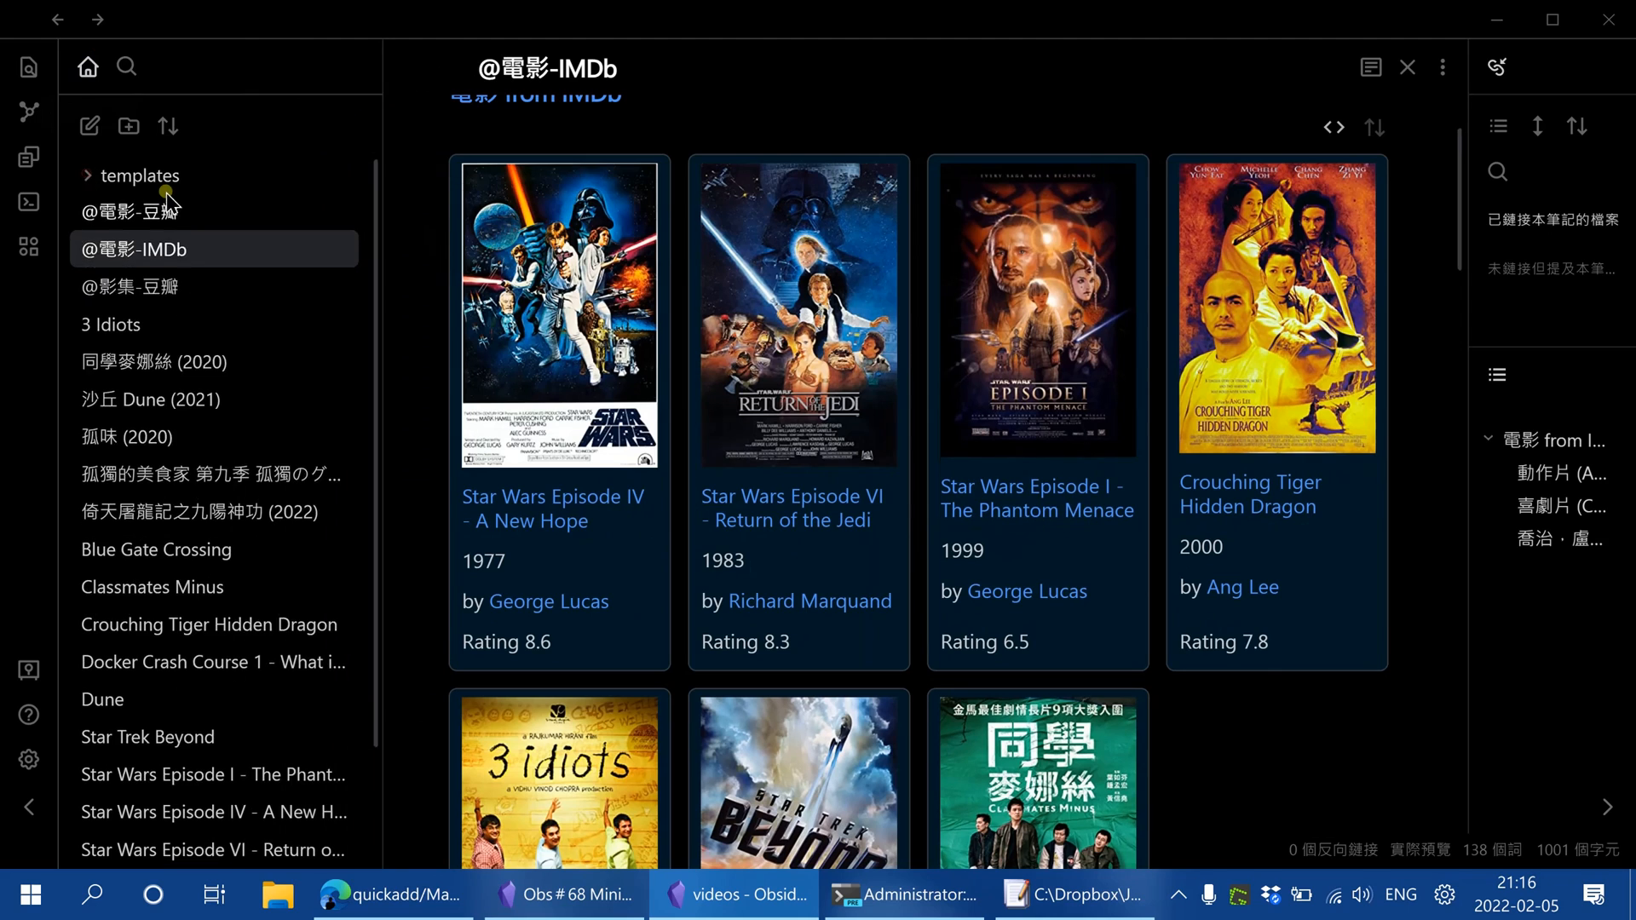
left_click(160, 177)
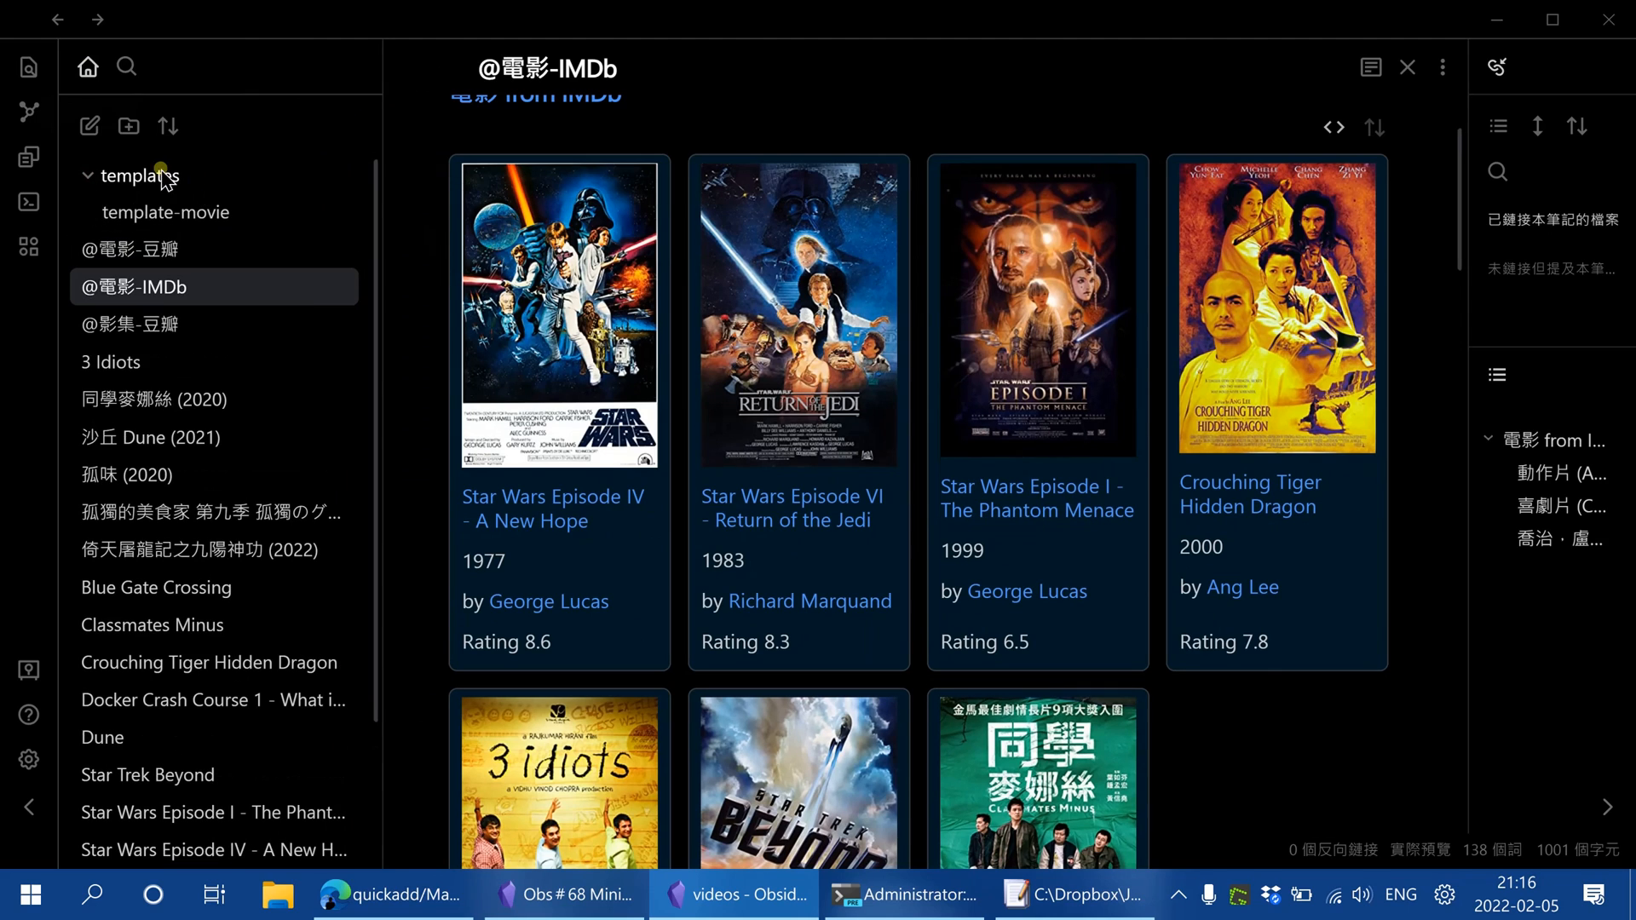
left_click(181, 217)
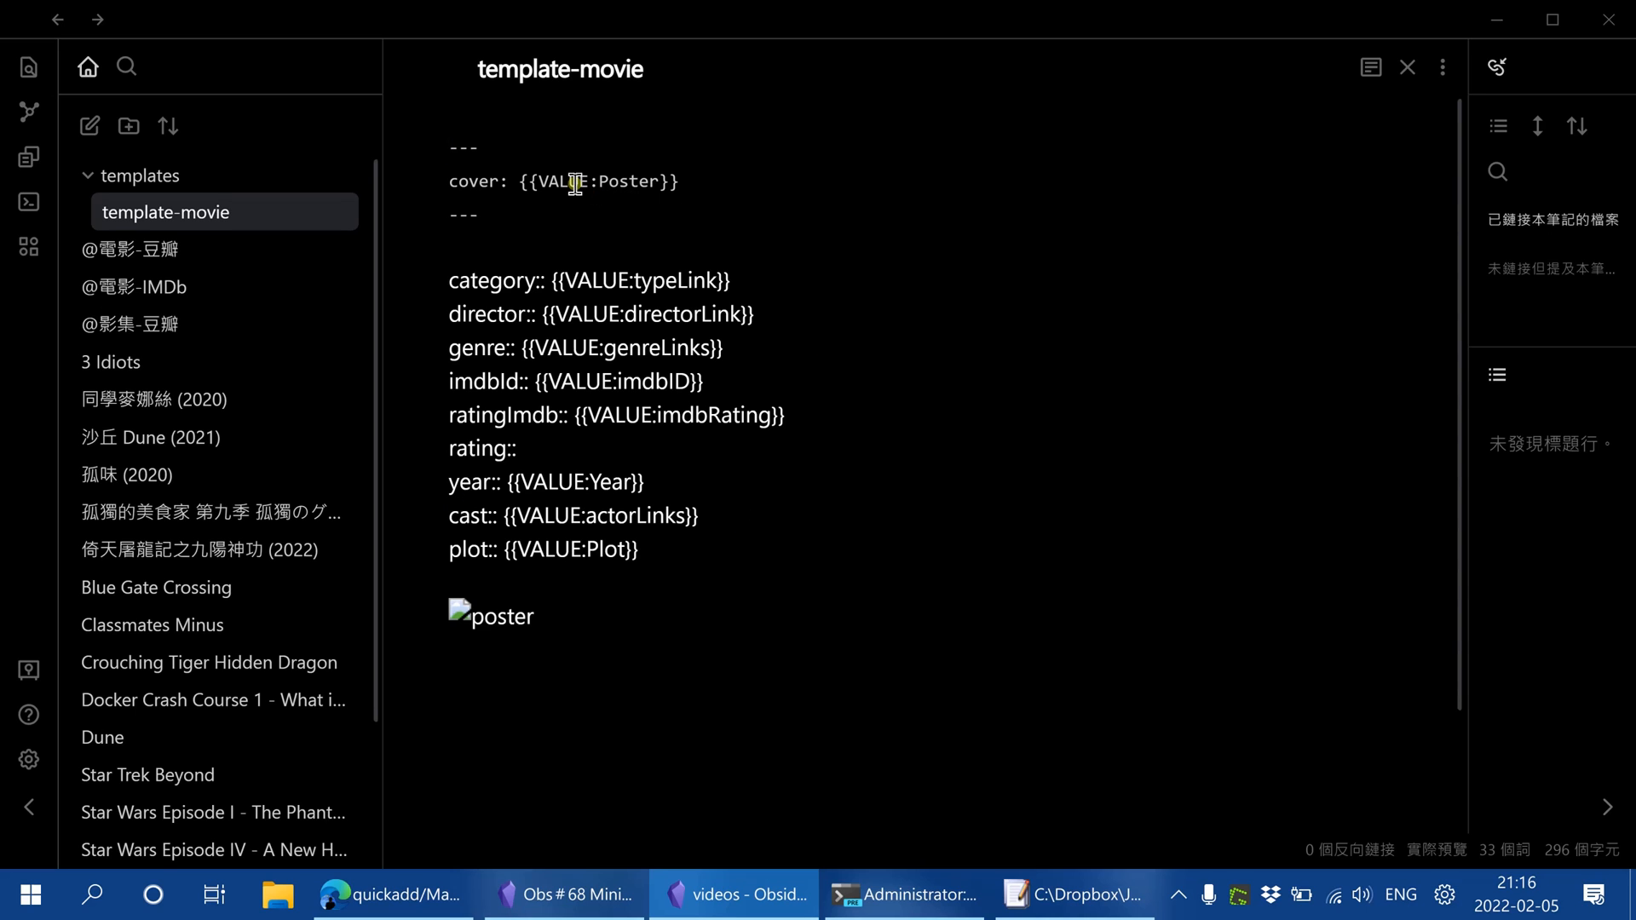
Return to the Obs#68 notes and follow the API Key page link in section 1.2 to the OMDb site
key("alt+Tab")
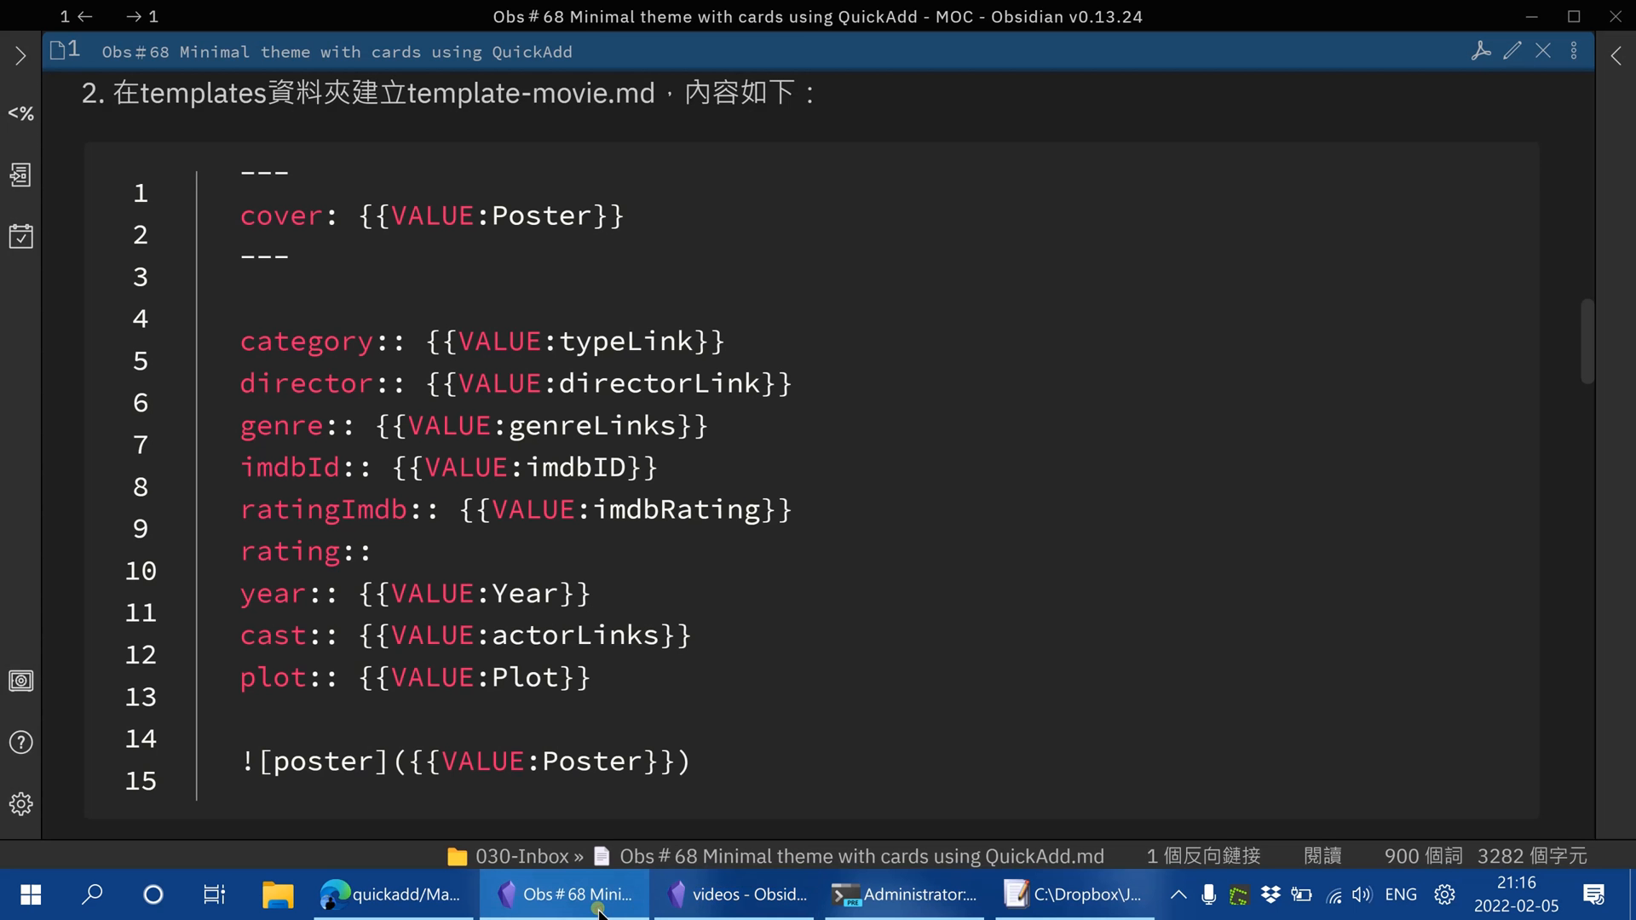
scroll(1057, 423, "down", 7)
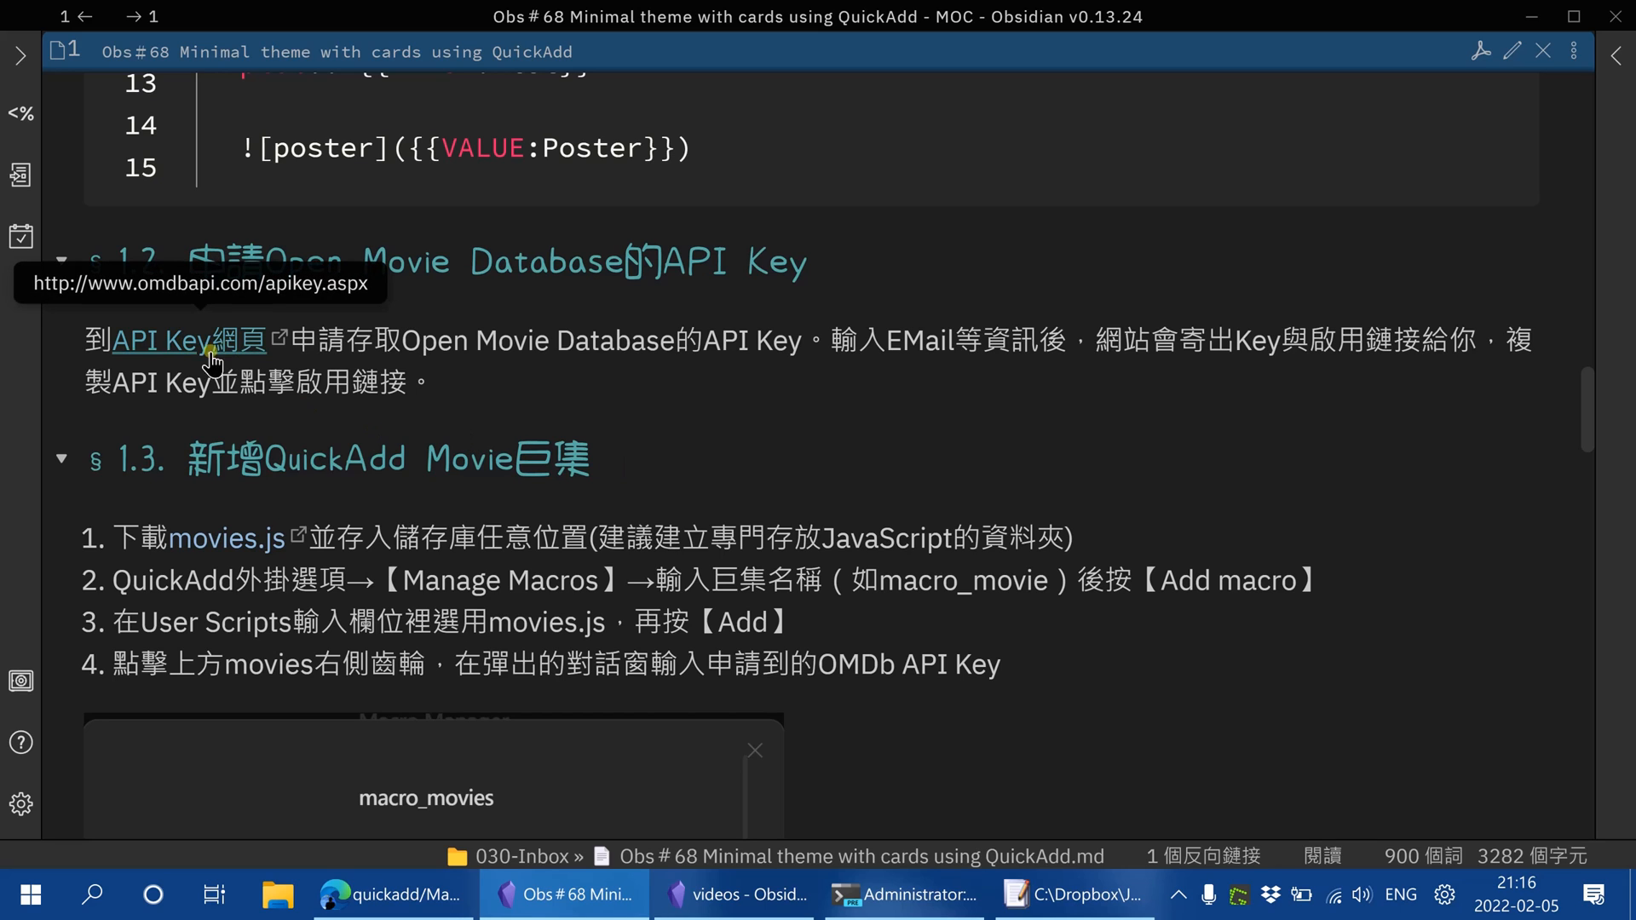
left_click(175, 345)
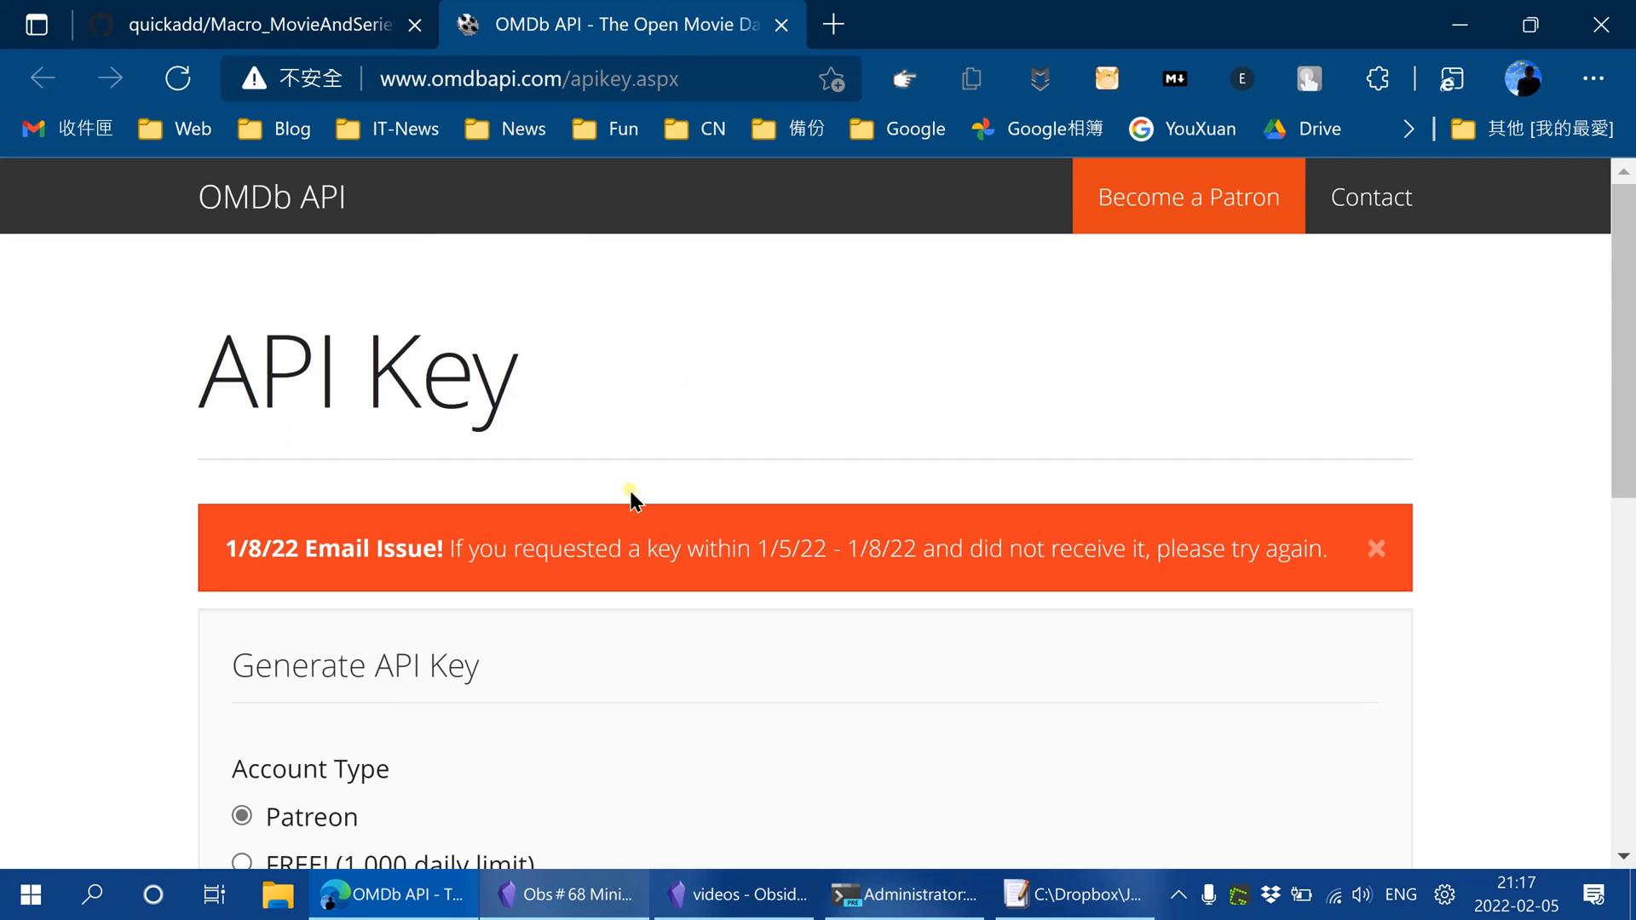
Choose the FREE! (1,000 daily limit) account type in the Generate API Key form
scroll(1133, 413, "down", 3)
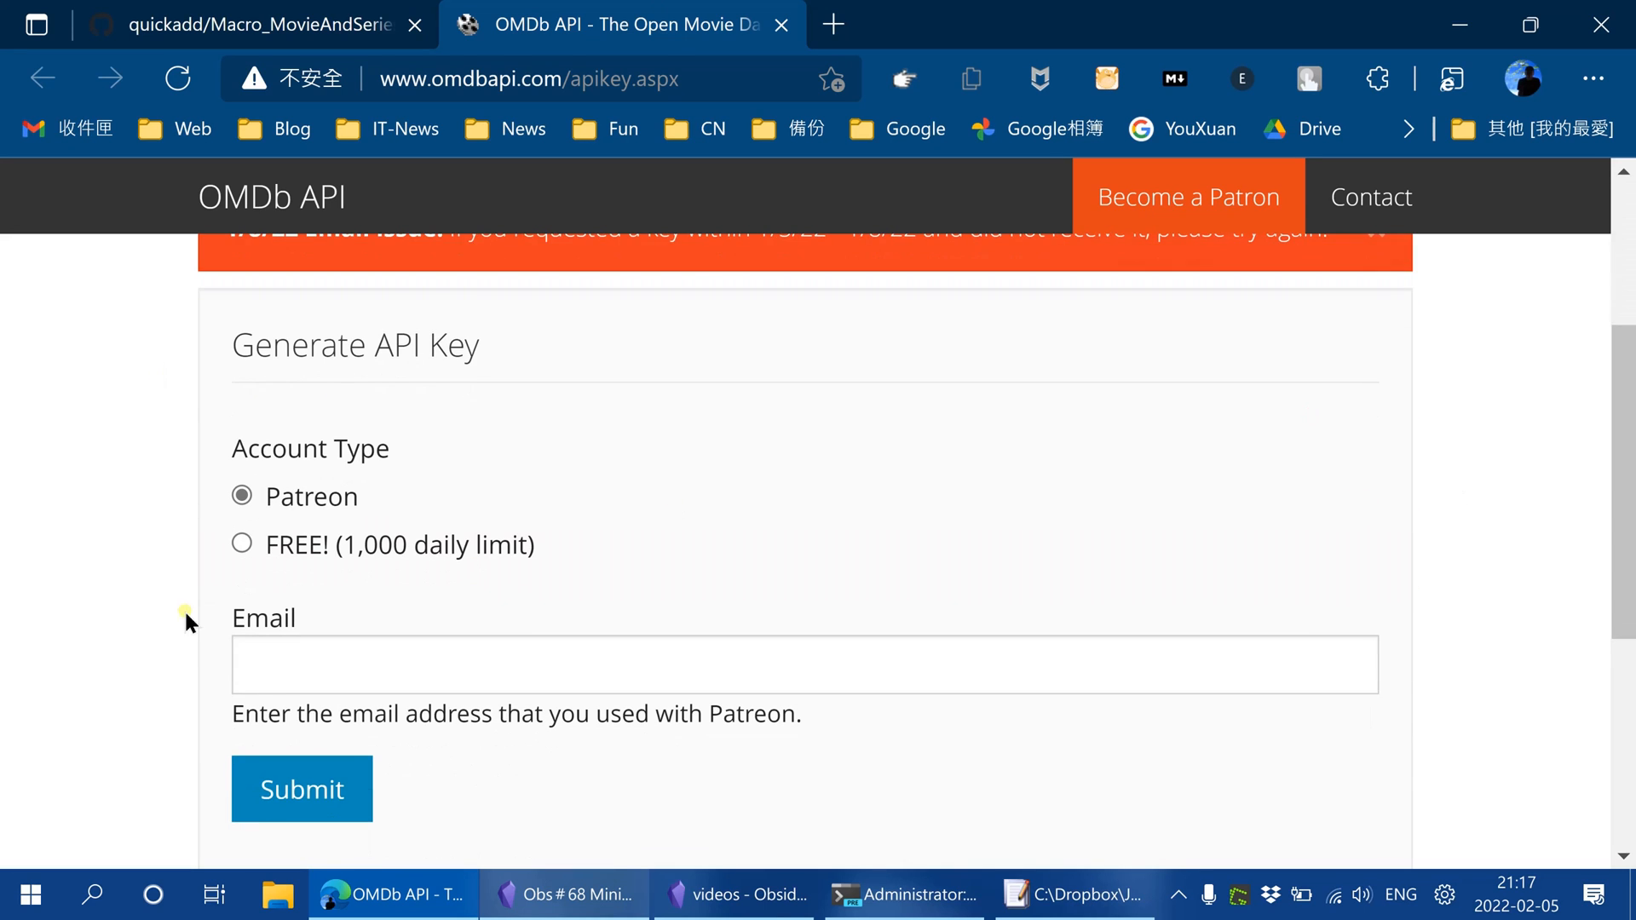
scroll(388, 607, "down", 1)
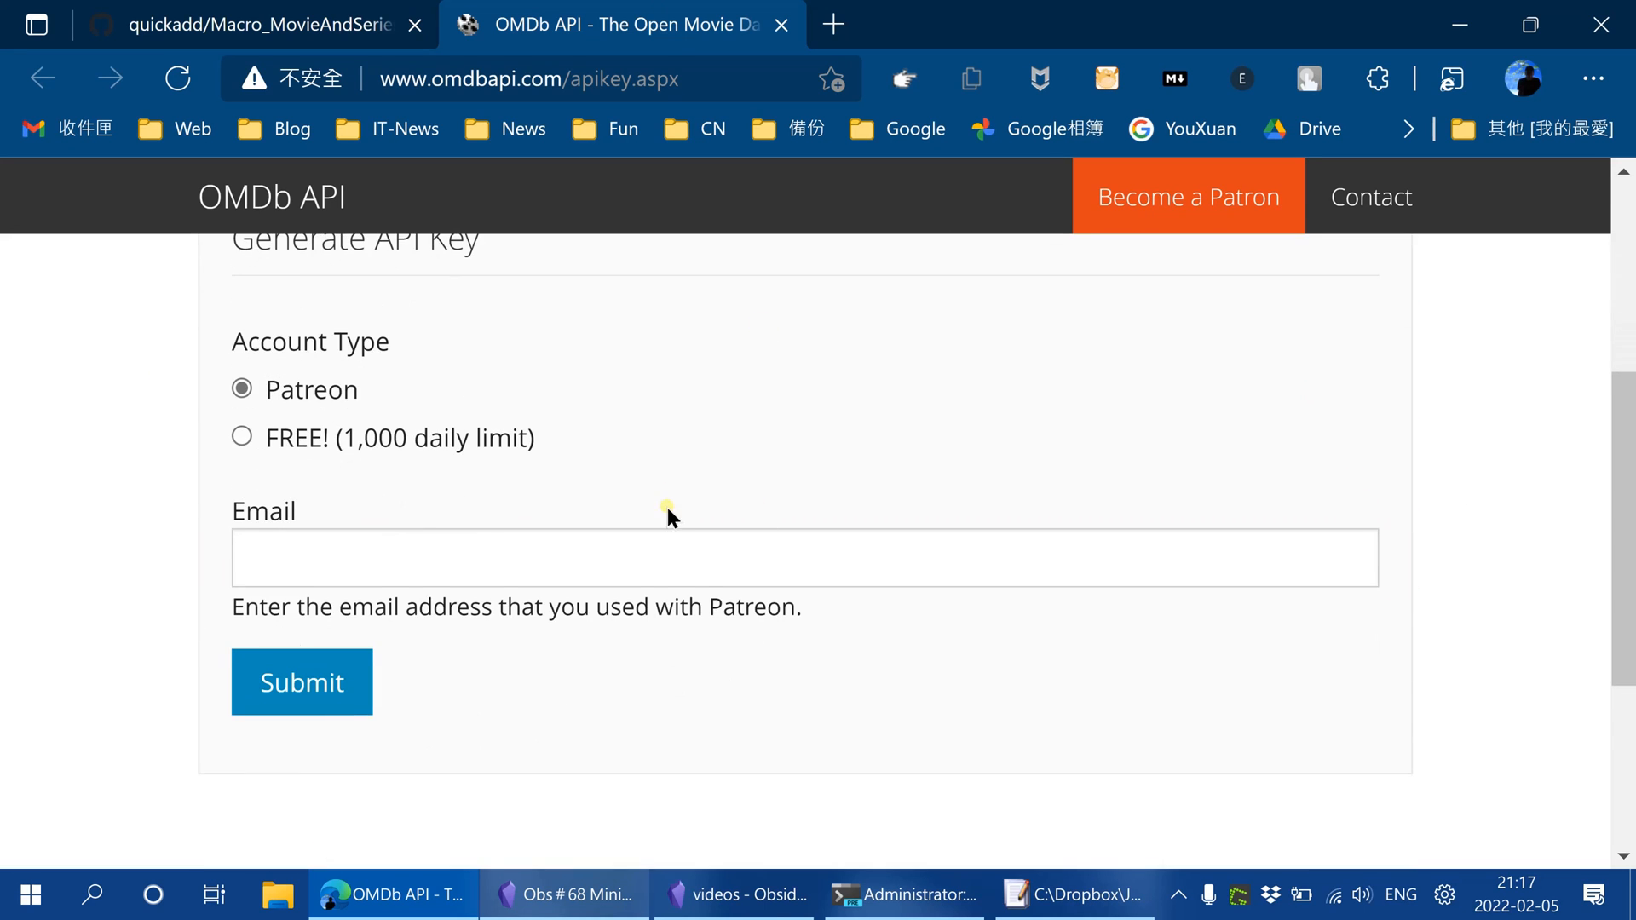
left_click(243, 436)
scroll(392, 667, "down", 2)
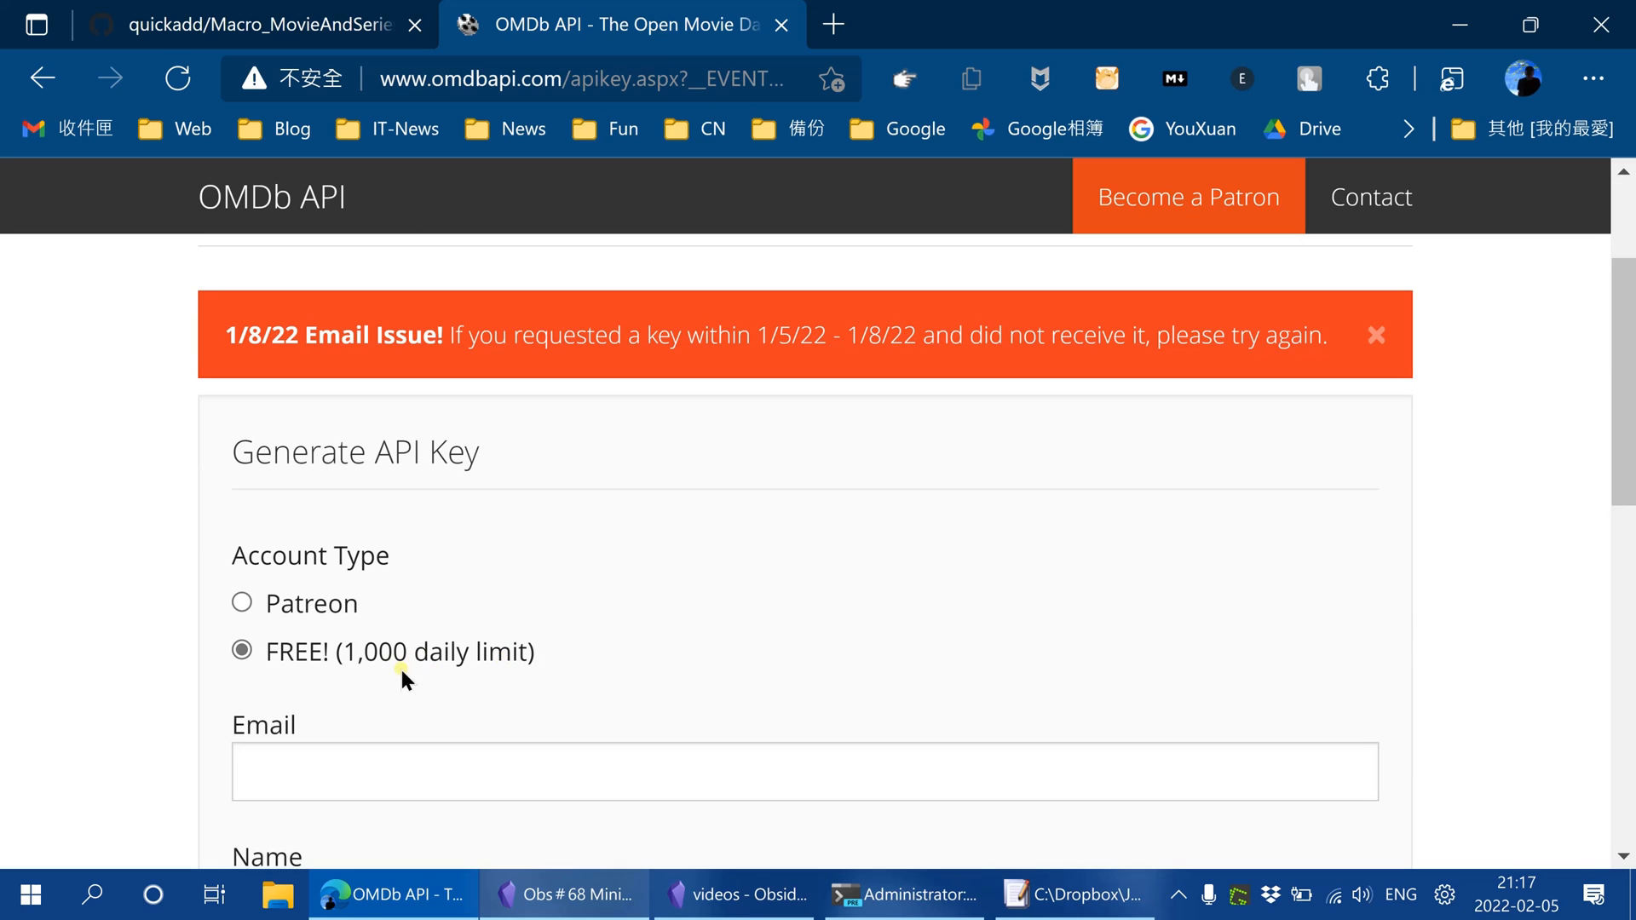
Examine the Email, Name and Use fields of the OMDb API key request form
scroll(830, 590, "down", 2)
left_click(264, 554)
scroll(738, 574, "down", 3)
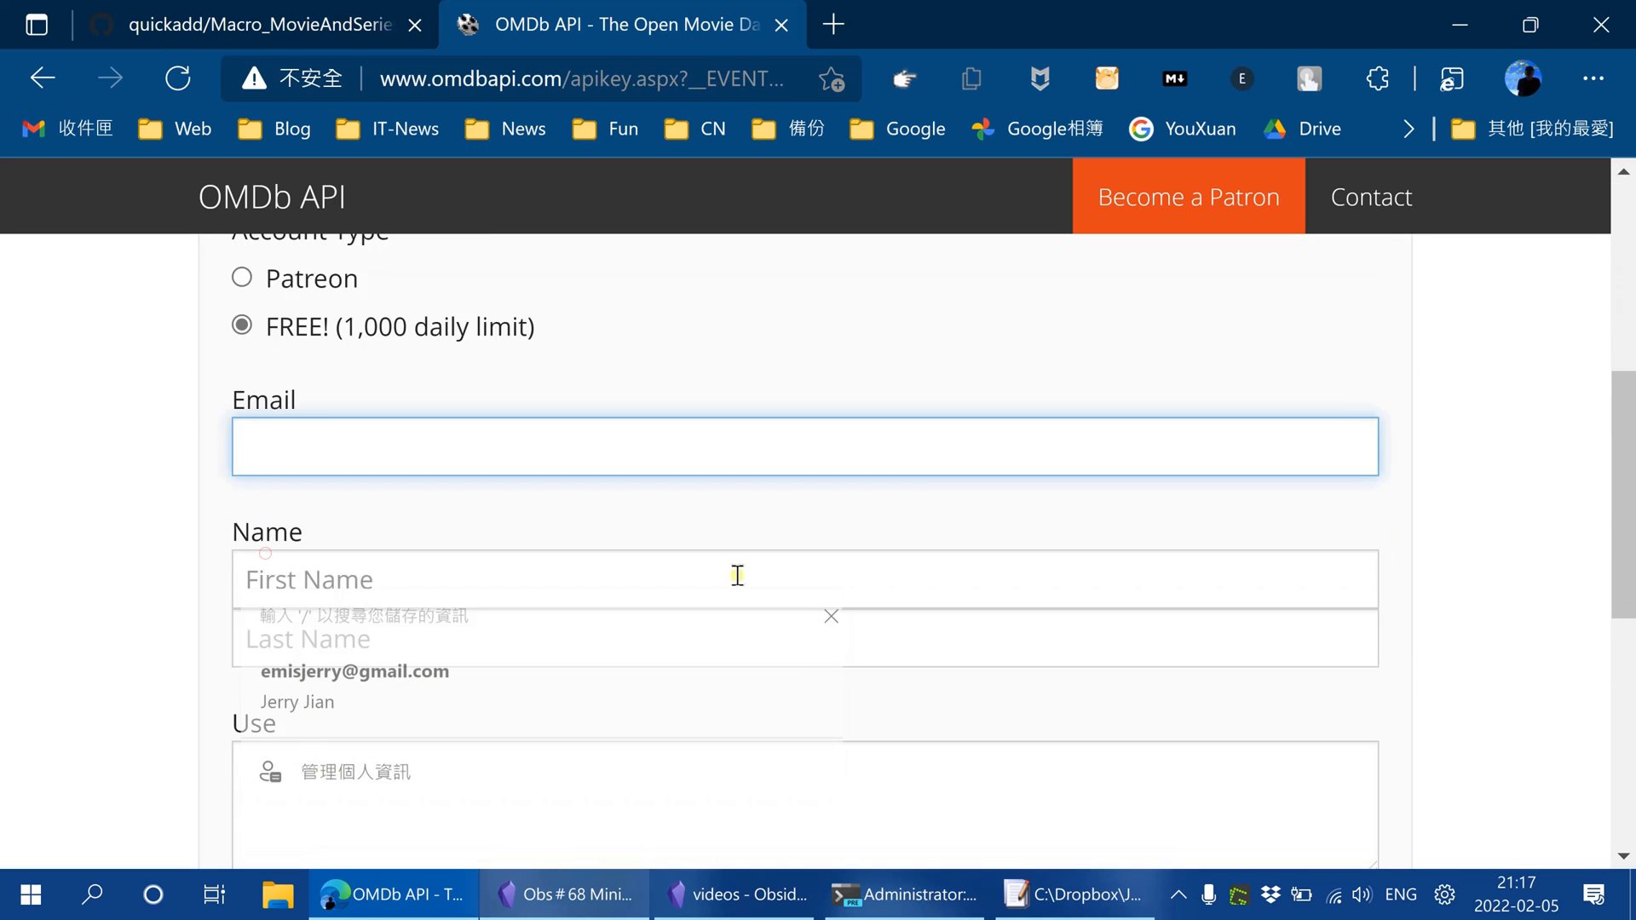
left_click(260, 371)
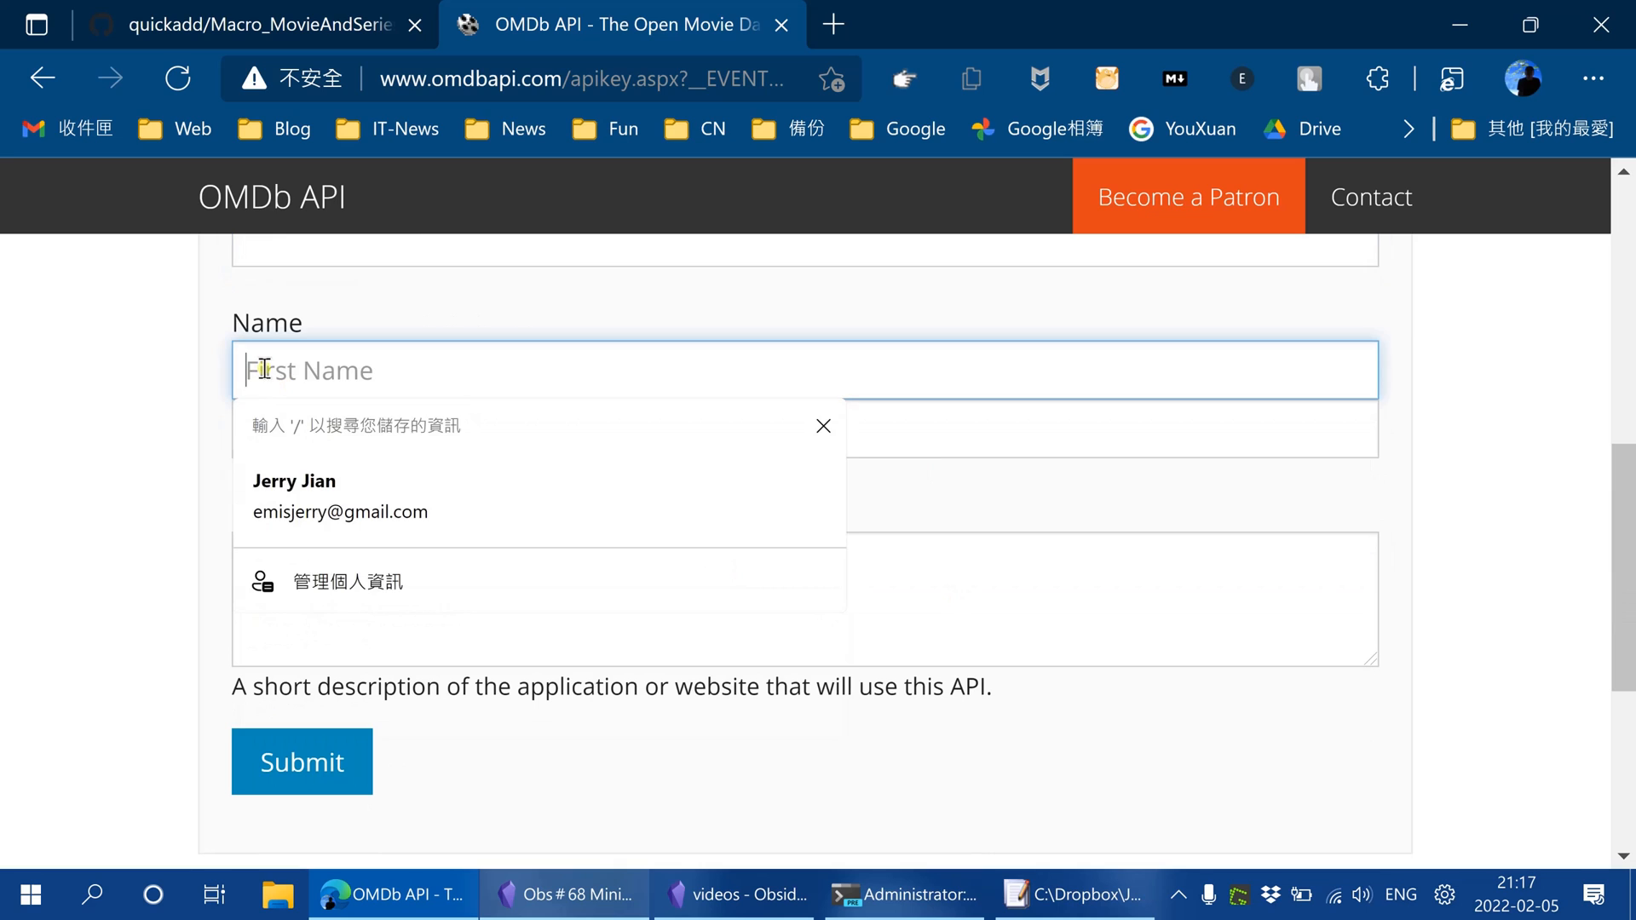
left_click(889, 650)
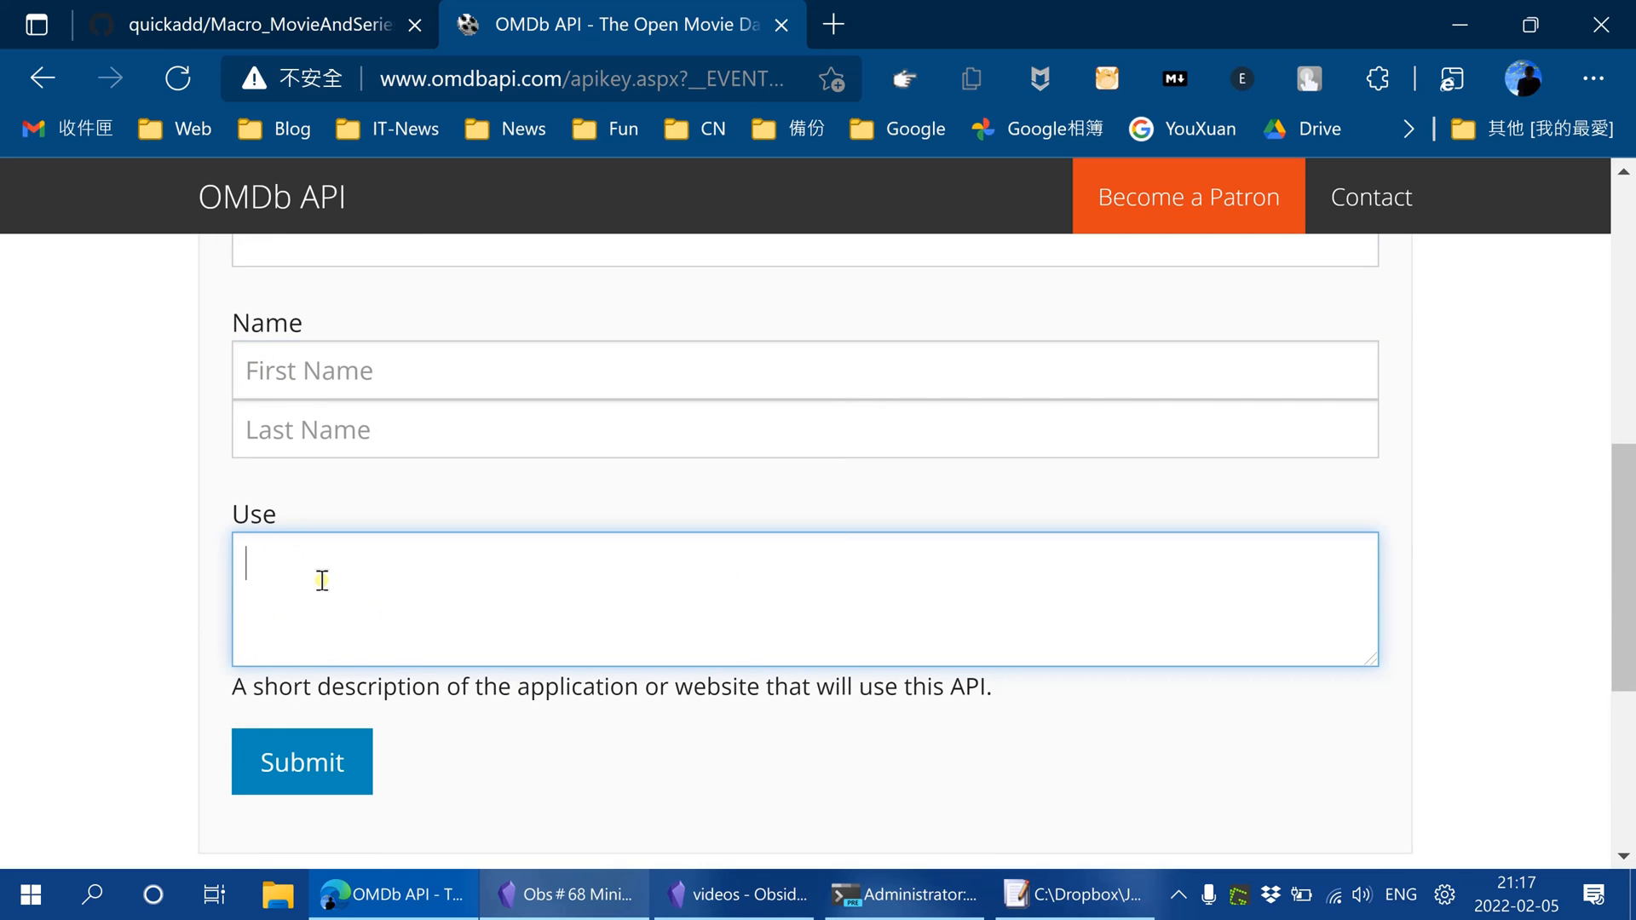
scroll(899, 619, "down", 2)
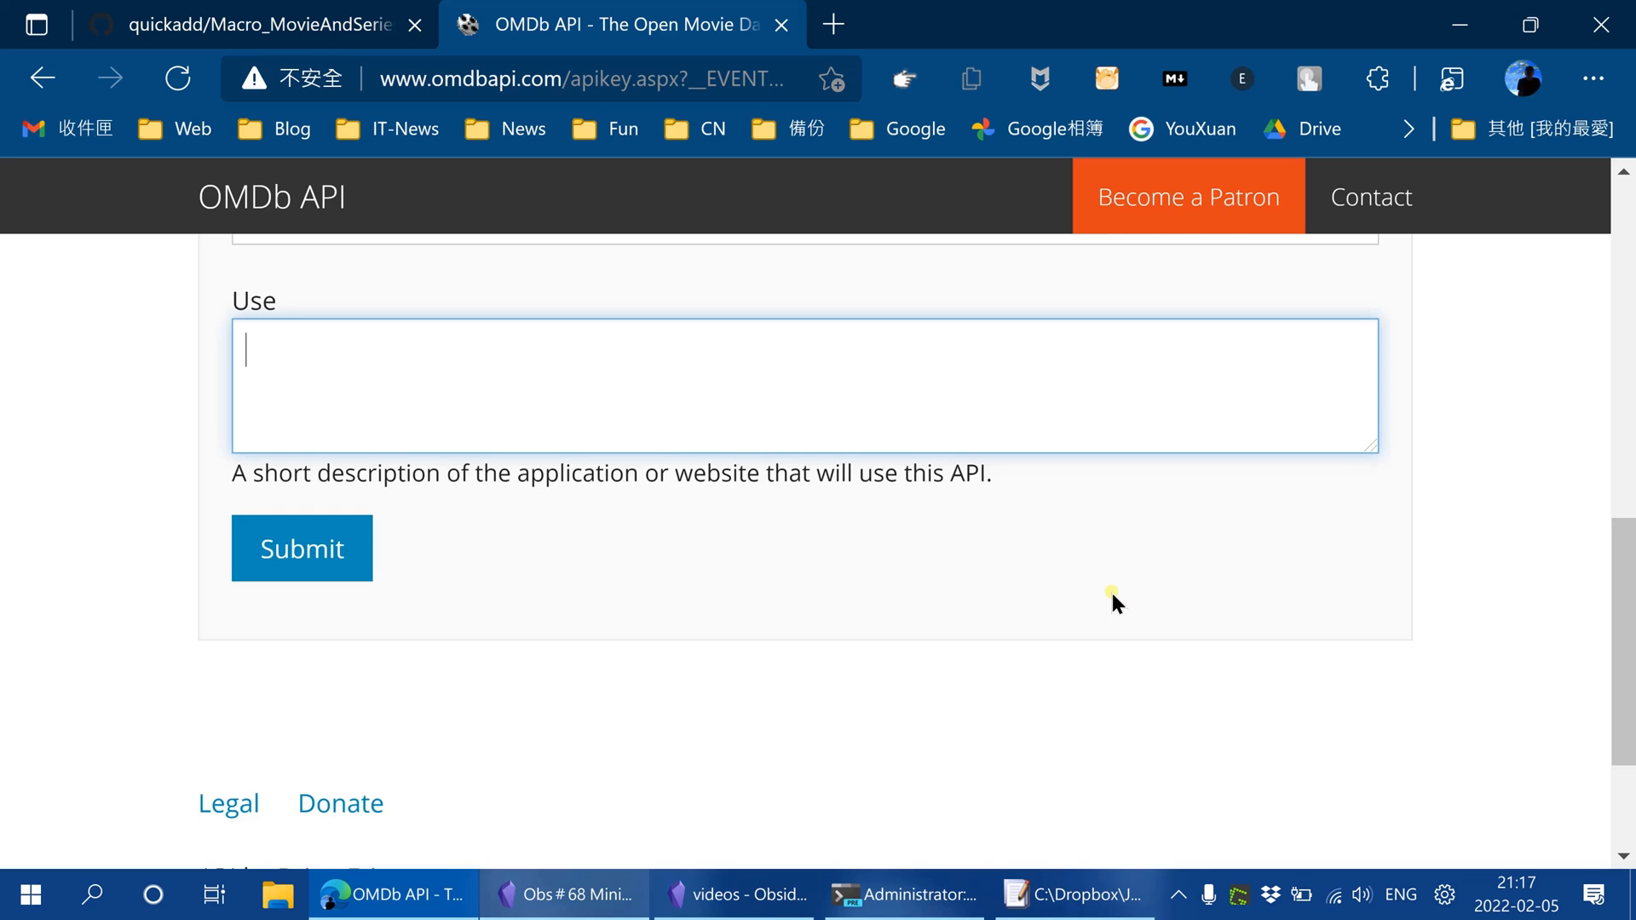
scroll(1143, 622, "up", 3)
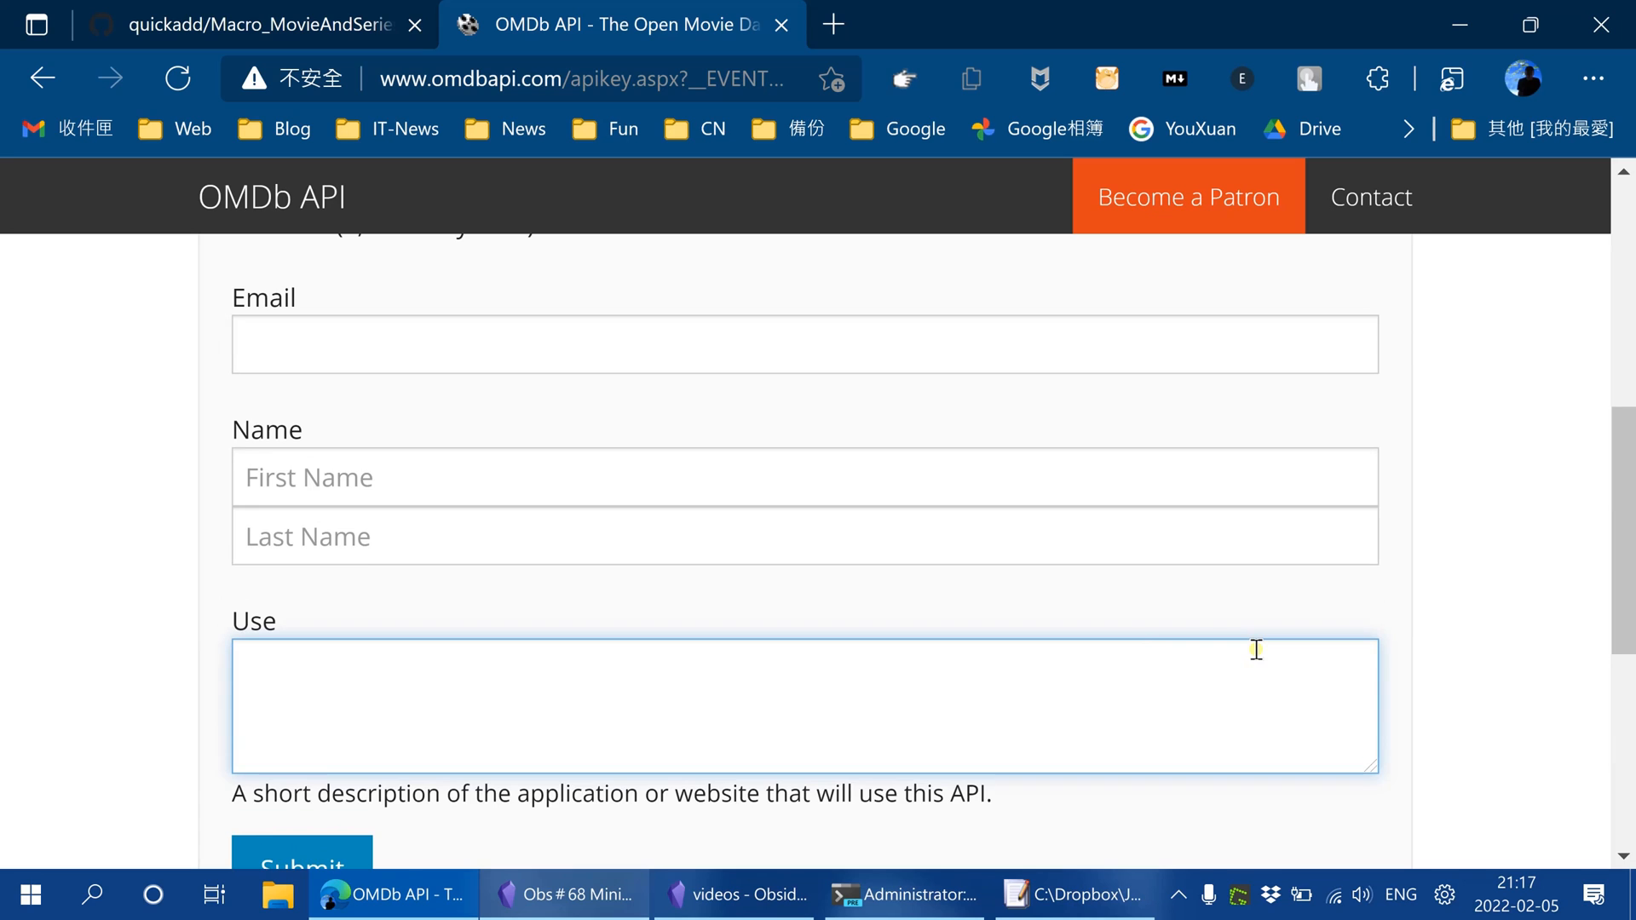
scroll(1255, 649, "up", 3)
scroll(1256, 649, "up", 3)
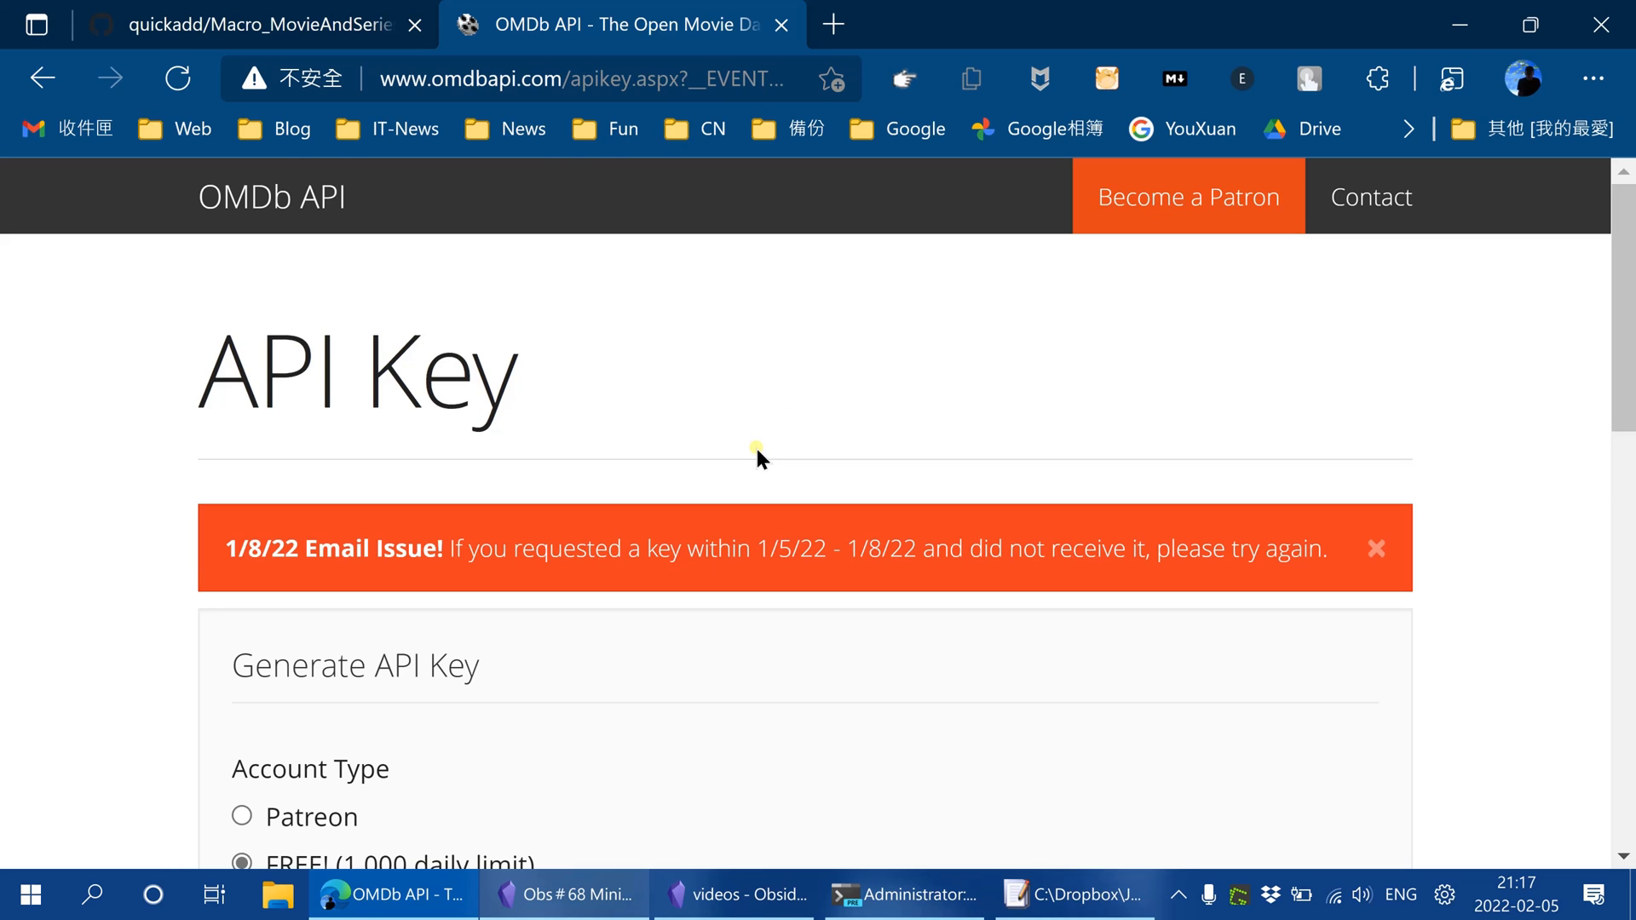
Return to Obsidian and add a macro named macro_movie_demo through the QuickAdd settings' Macro Manager in the videos vault
left_click(632, 905)
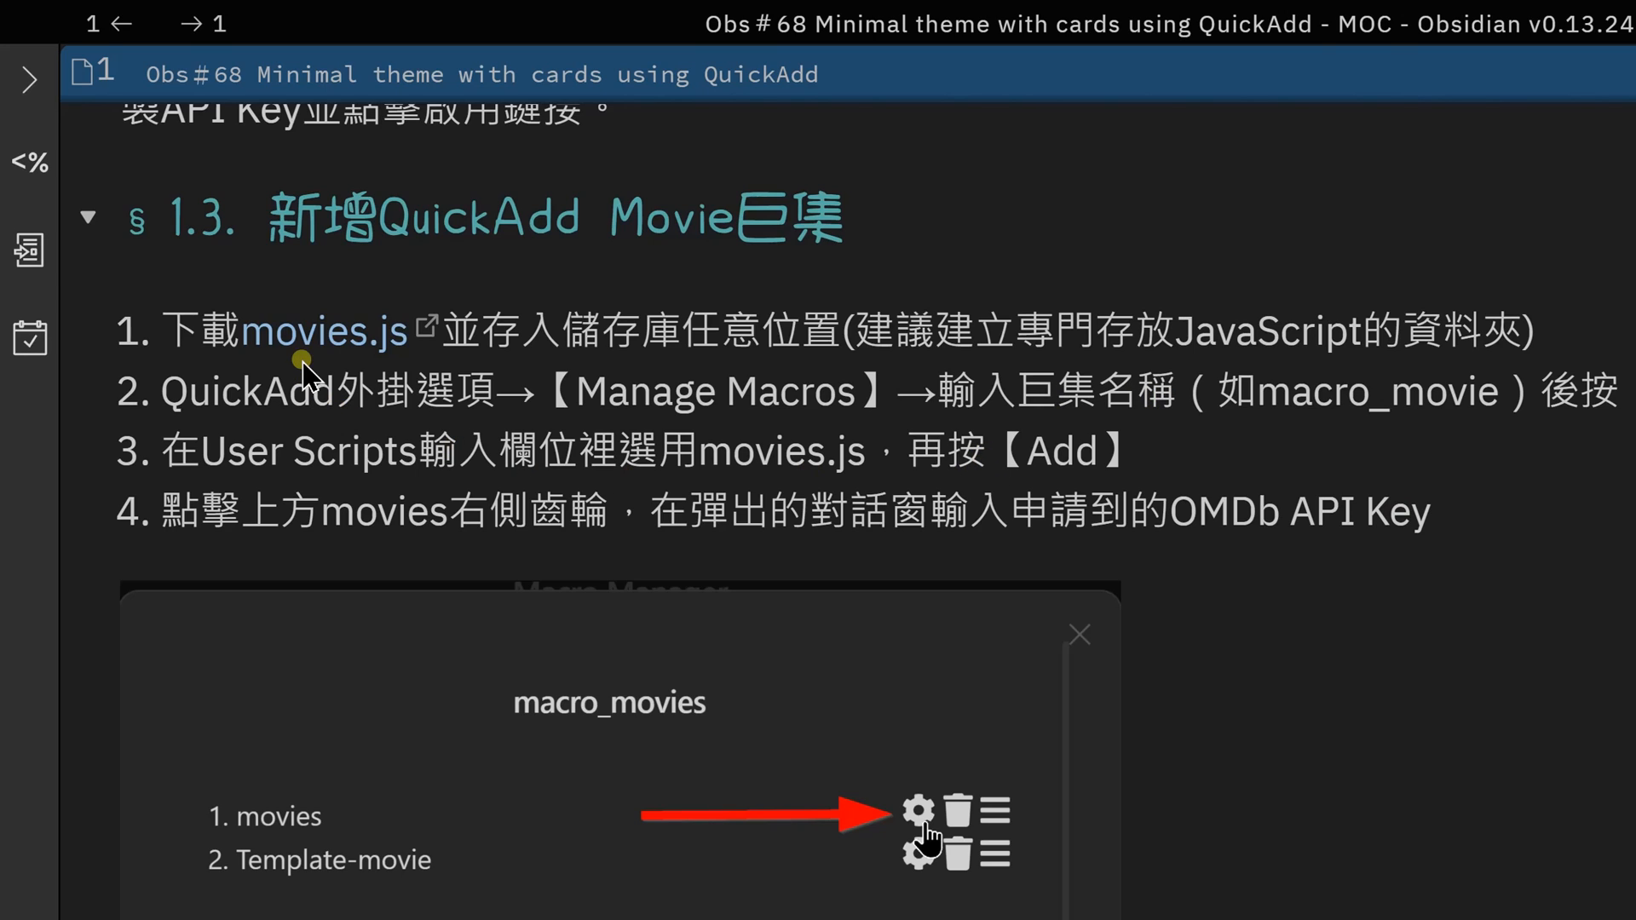
mouse_move(319, 354)
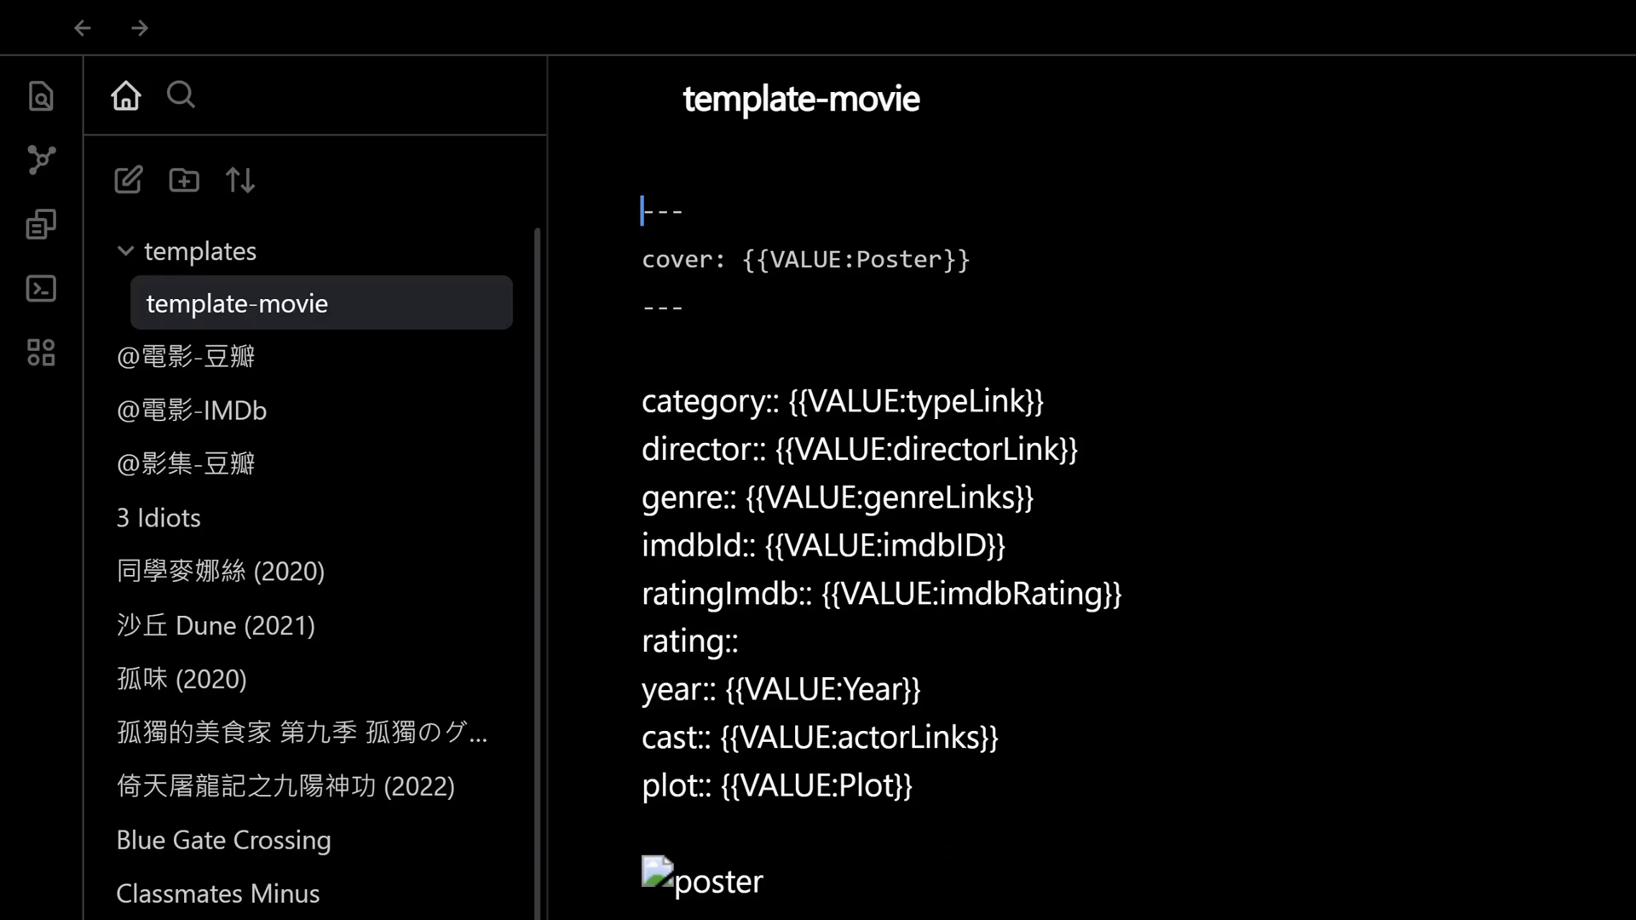
key("ctrl+comma")
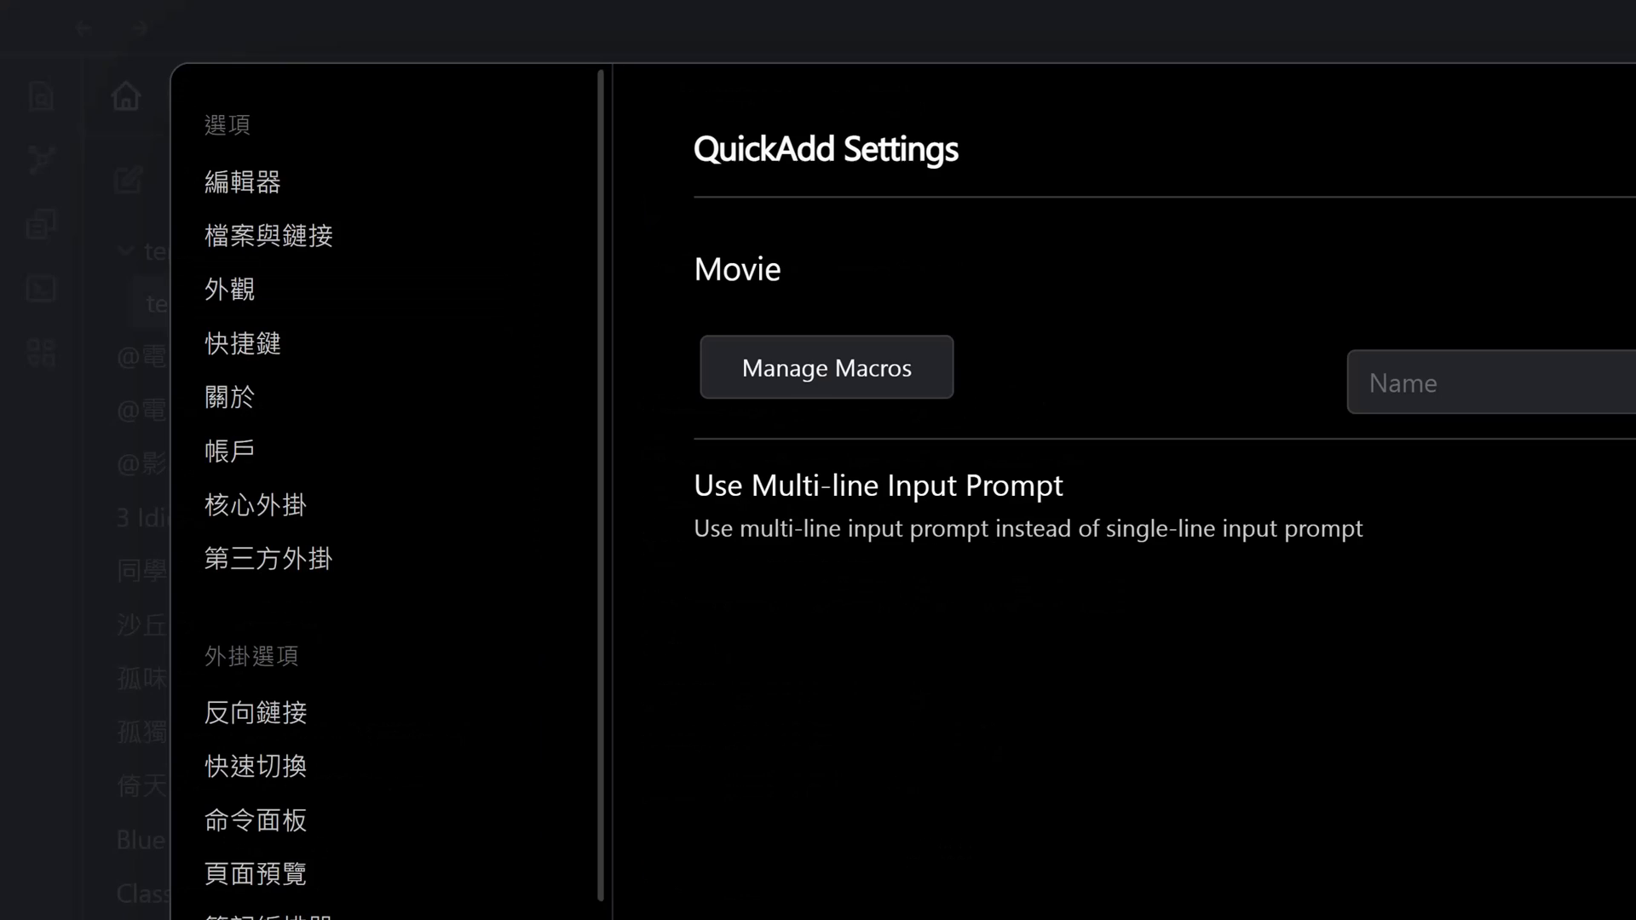
scroll(535, 545, "down", 5)
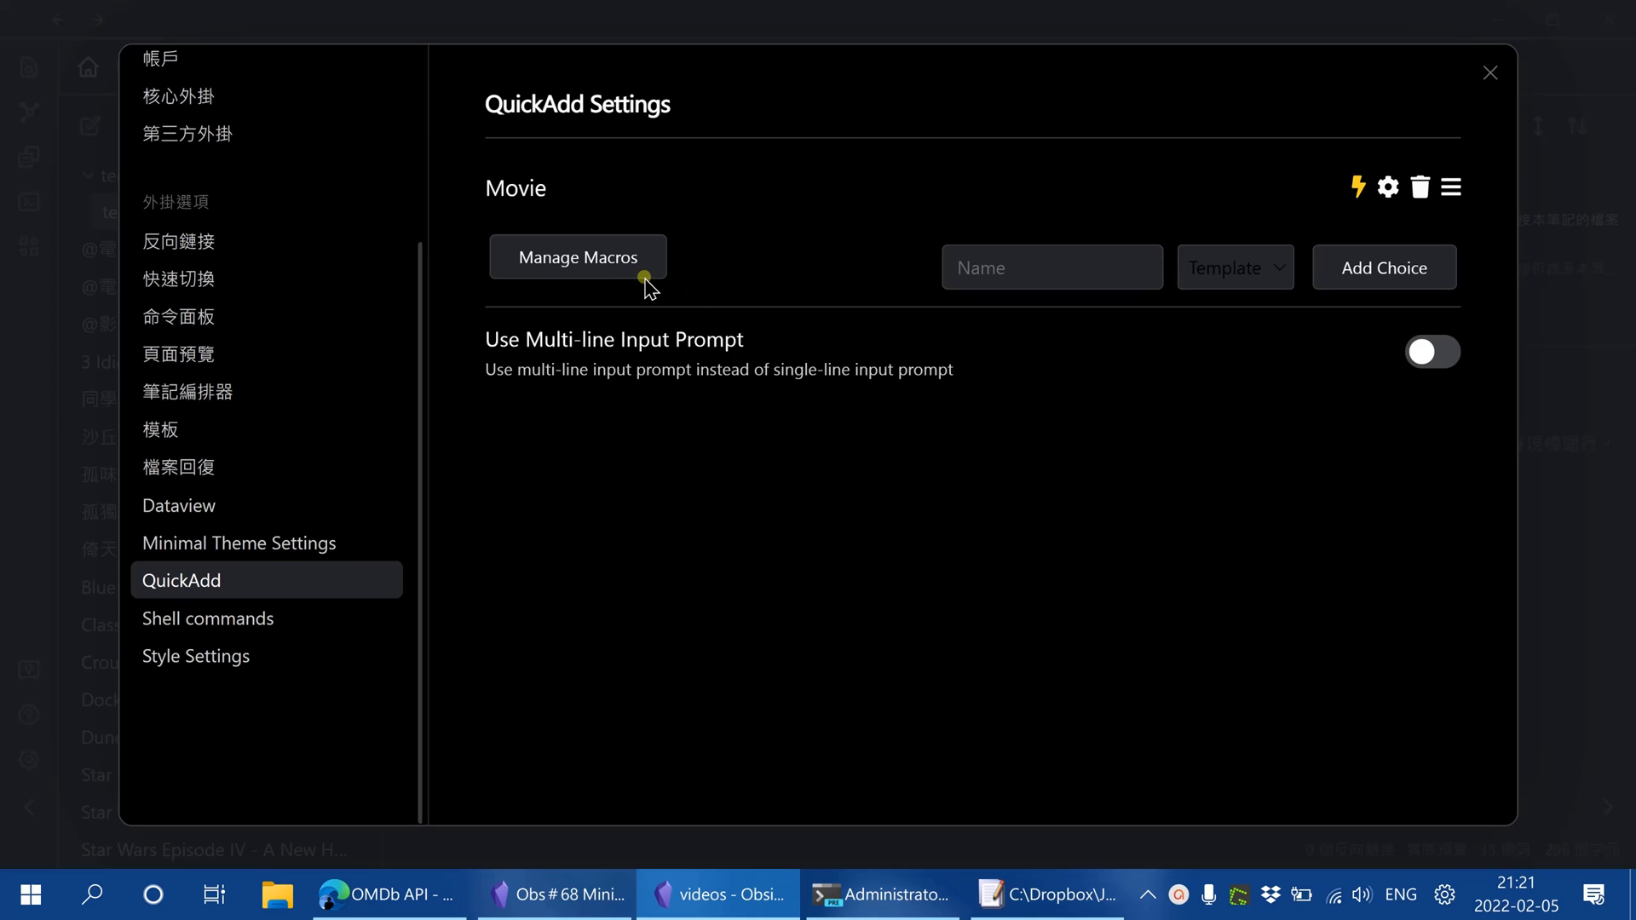
left_click(572, 261)
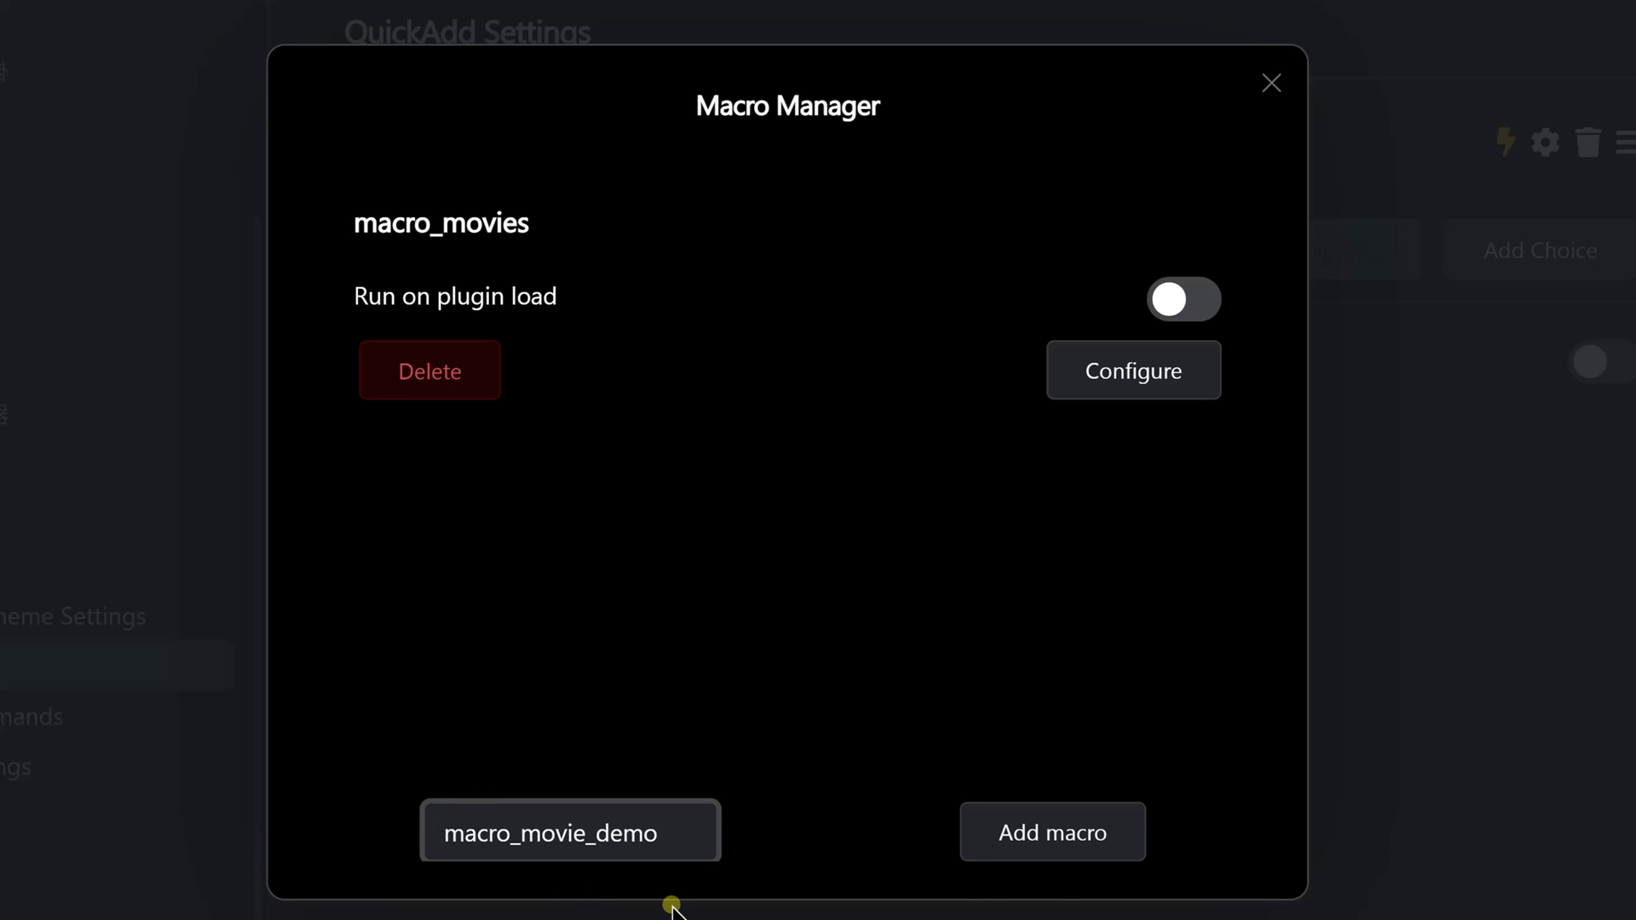
left_click(1061, 843)
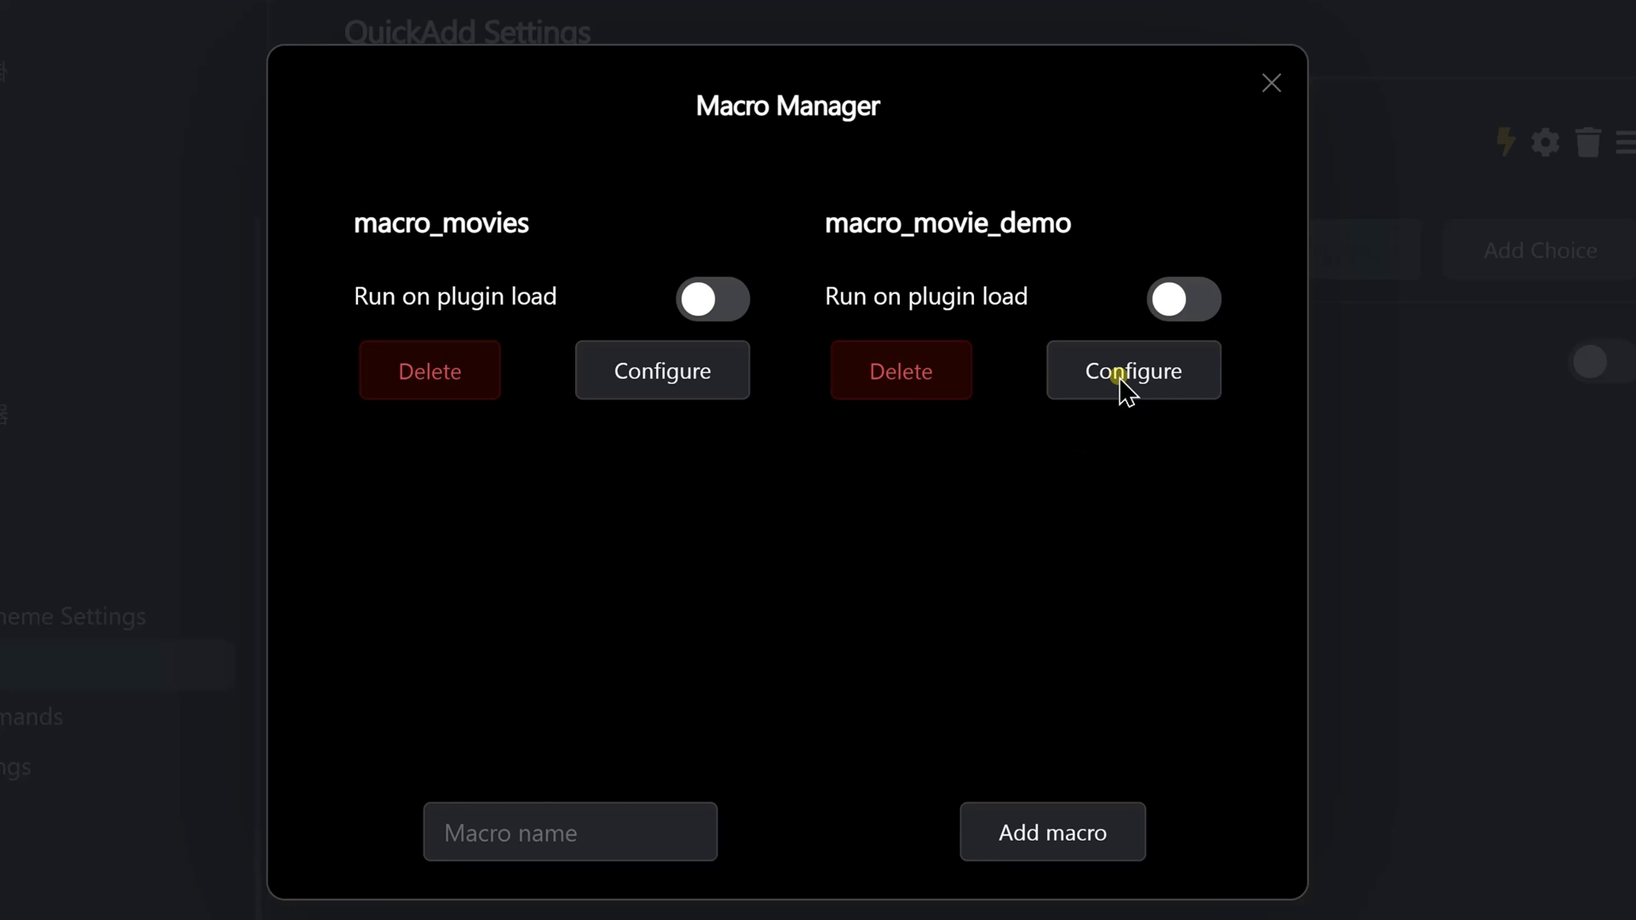
Configure macro_movie_demo by adding the movies user script to it
left_click(1176, 390)
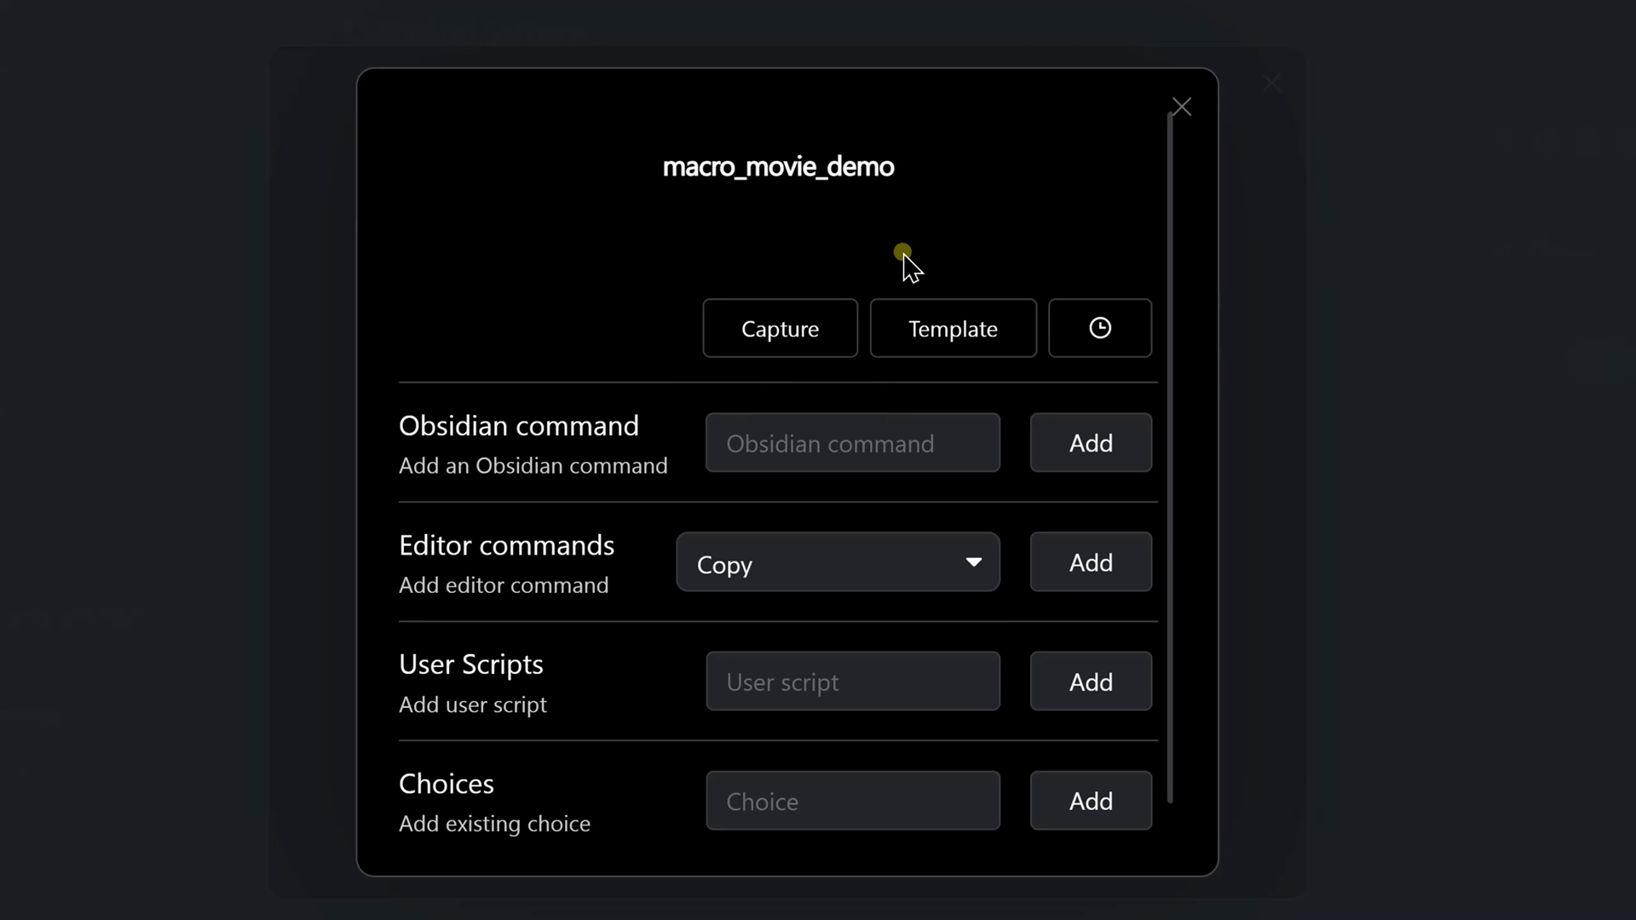
left_click(775, 673)
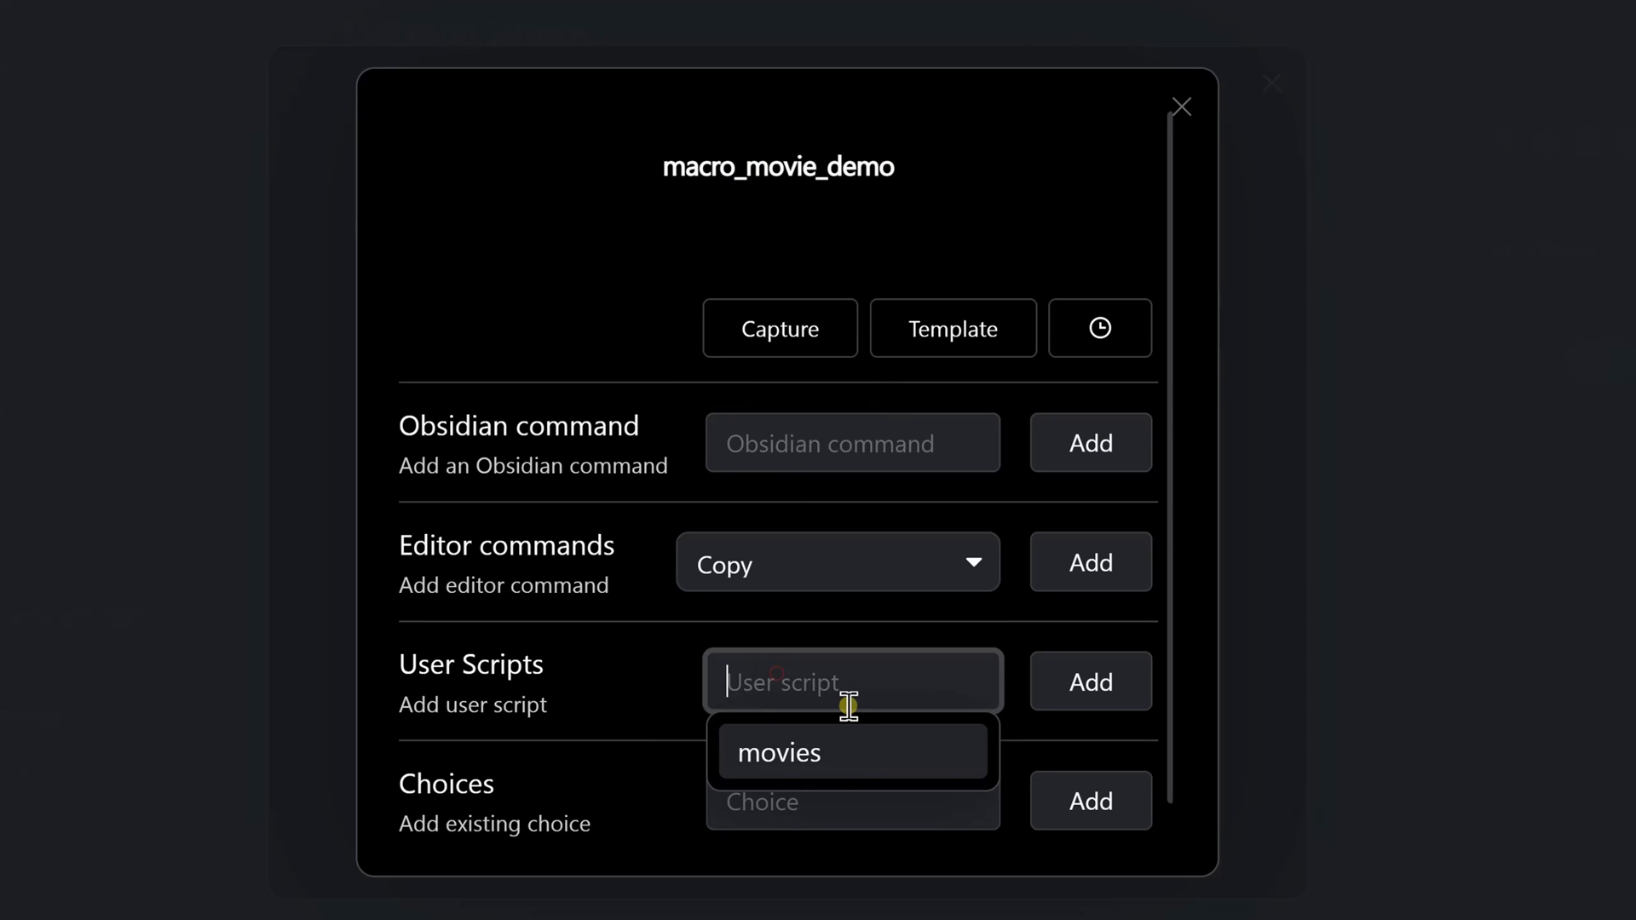
left_click(842, 754)
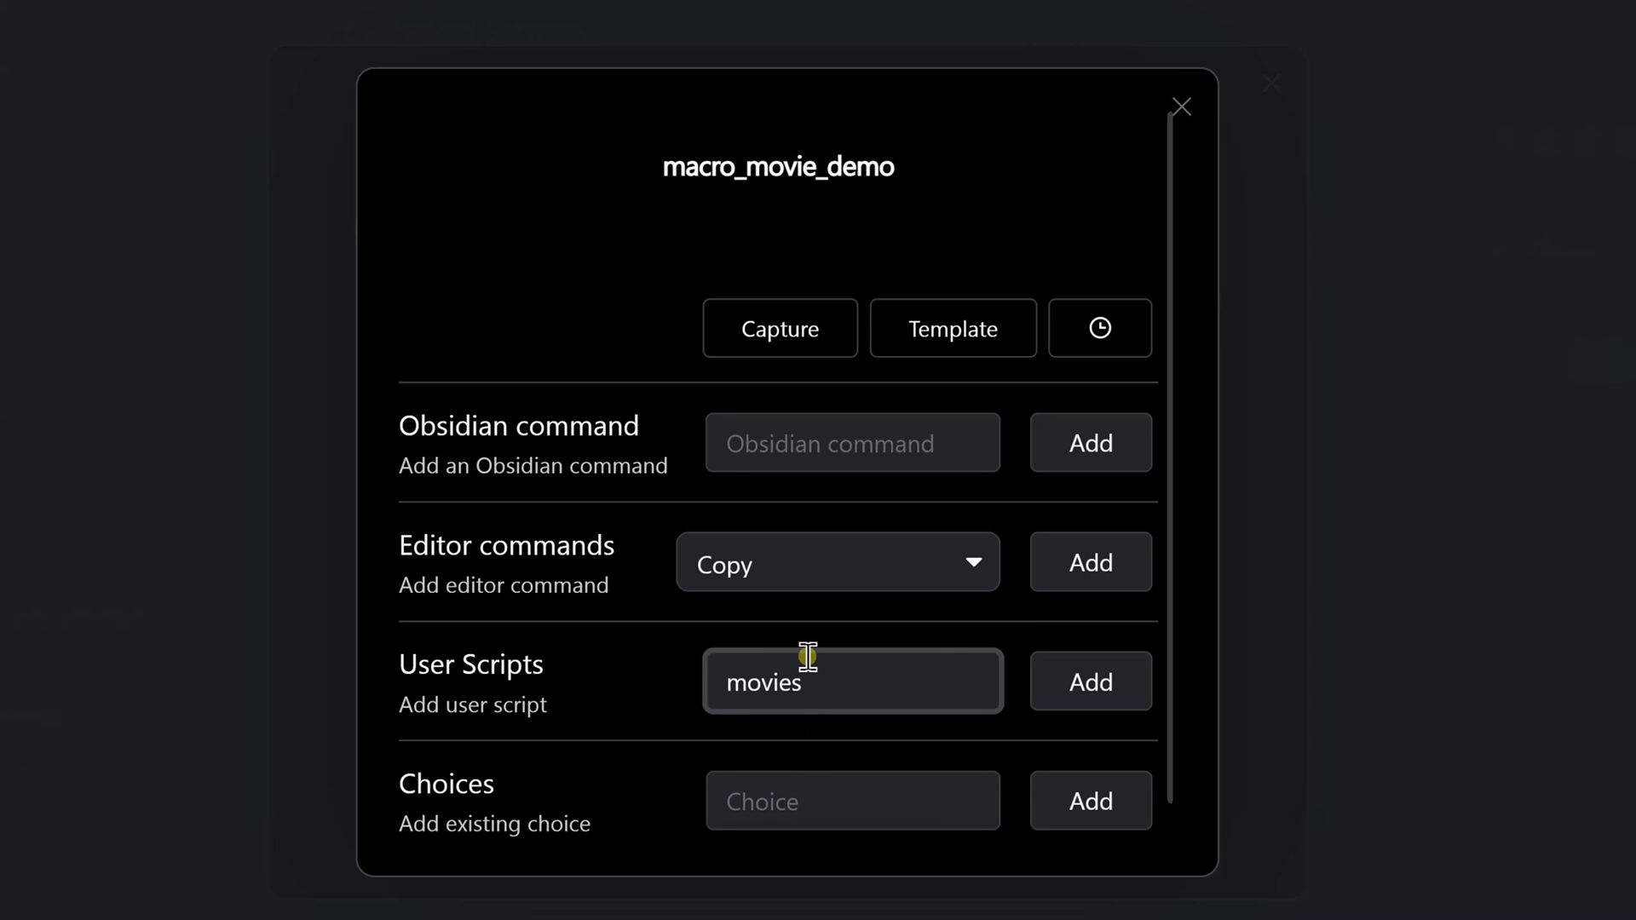
left_click(1096, 683)
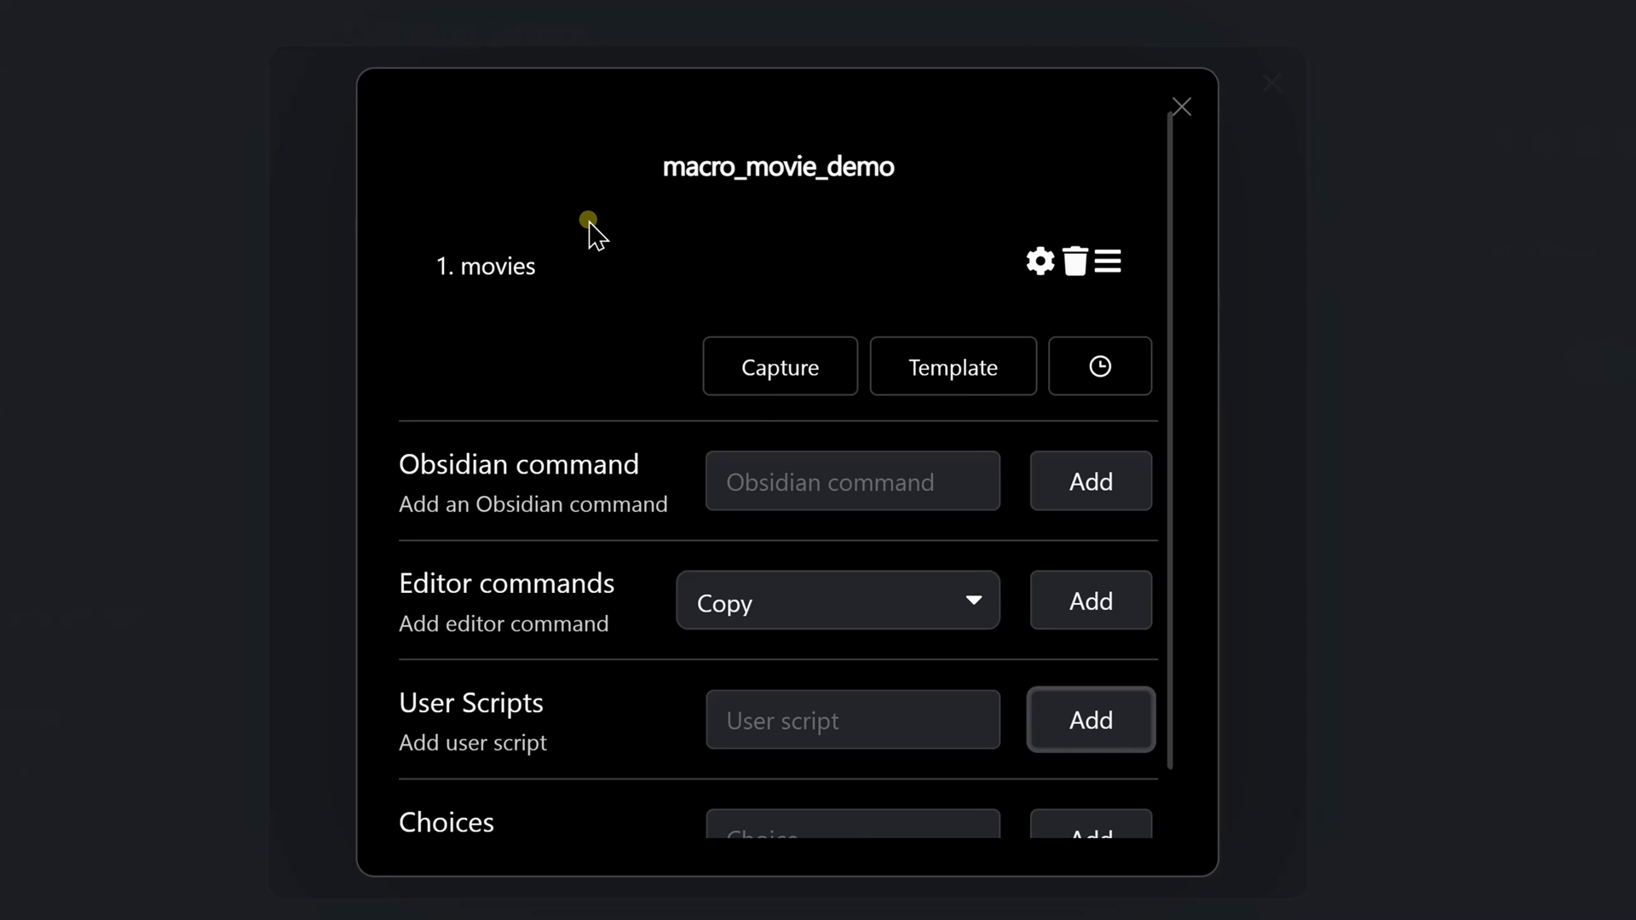
Add a template command to macro_movie_demo and check the OMDb API Key setting of its movies script
left_click(976, 366)
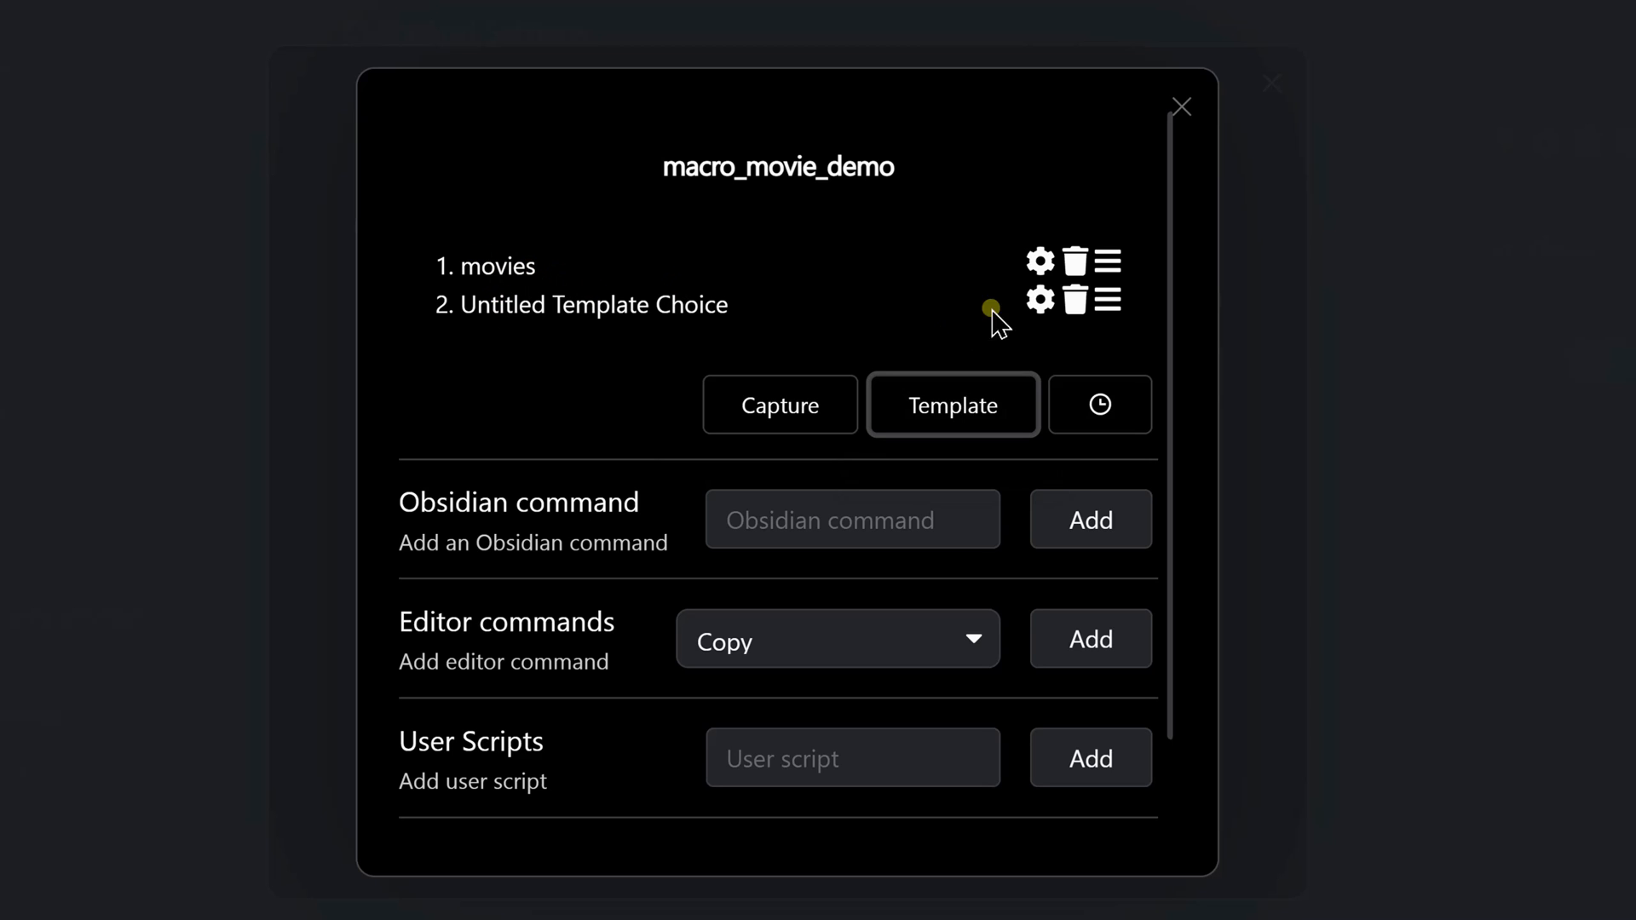
left_click(1040, 260)
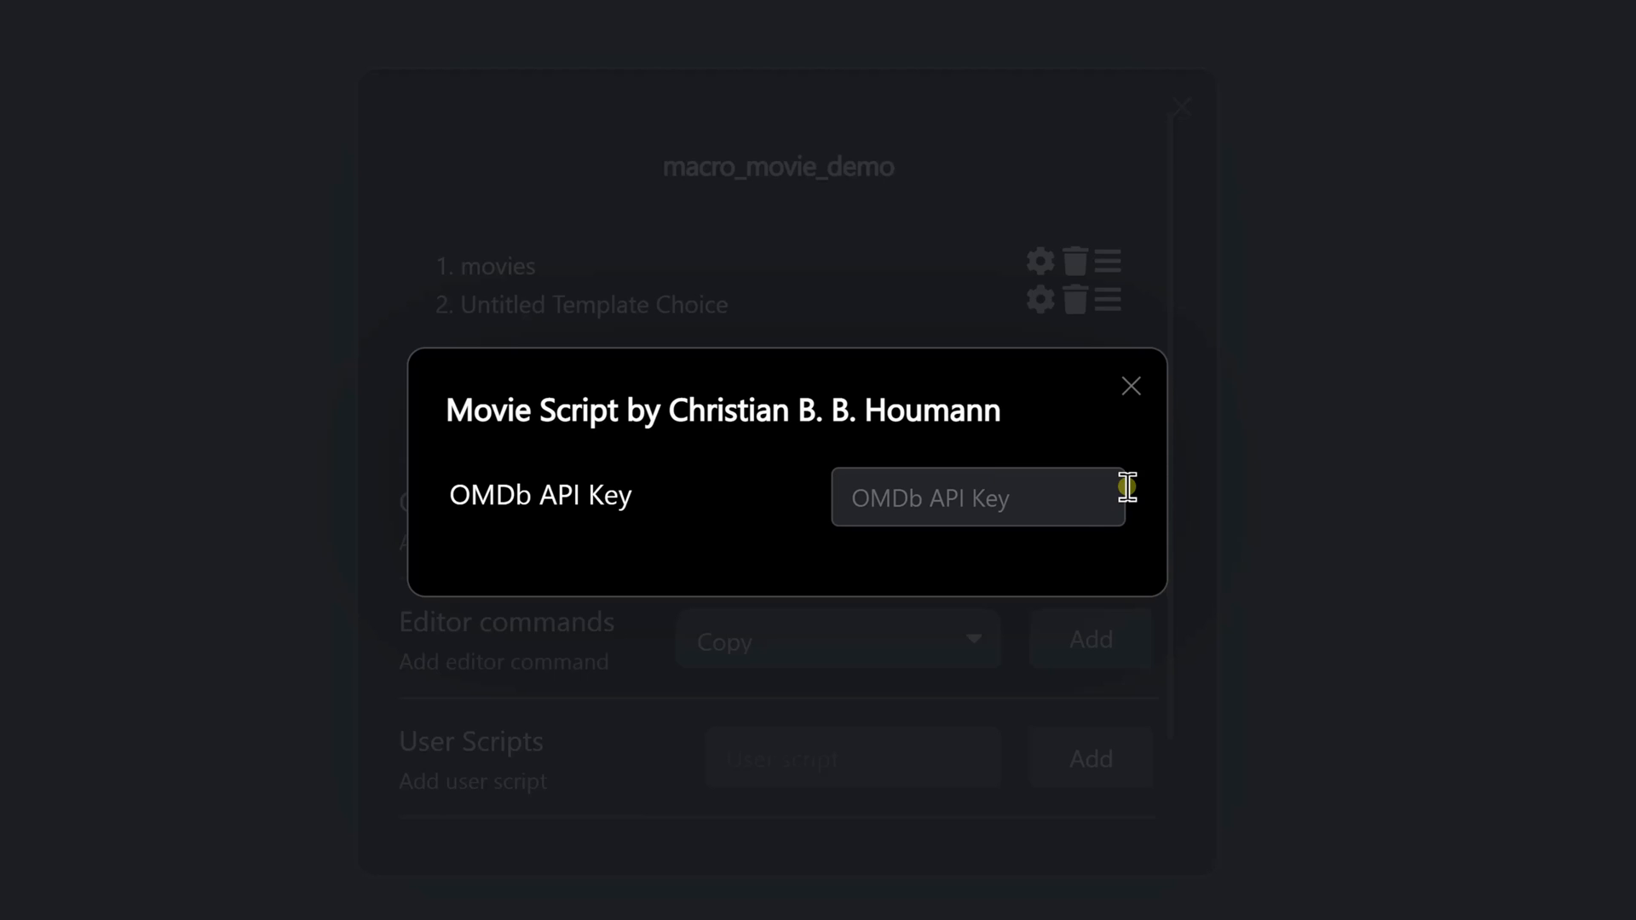
left_click(1130, 383)
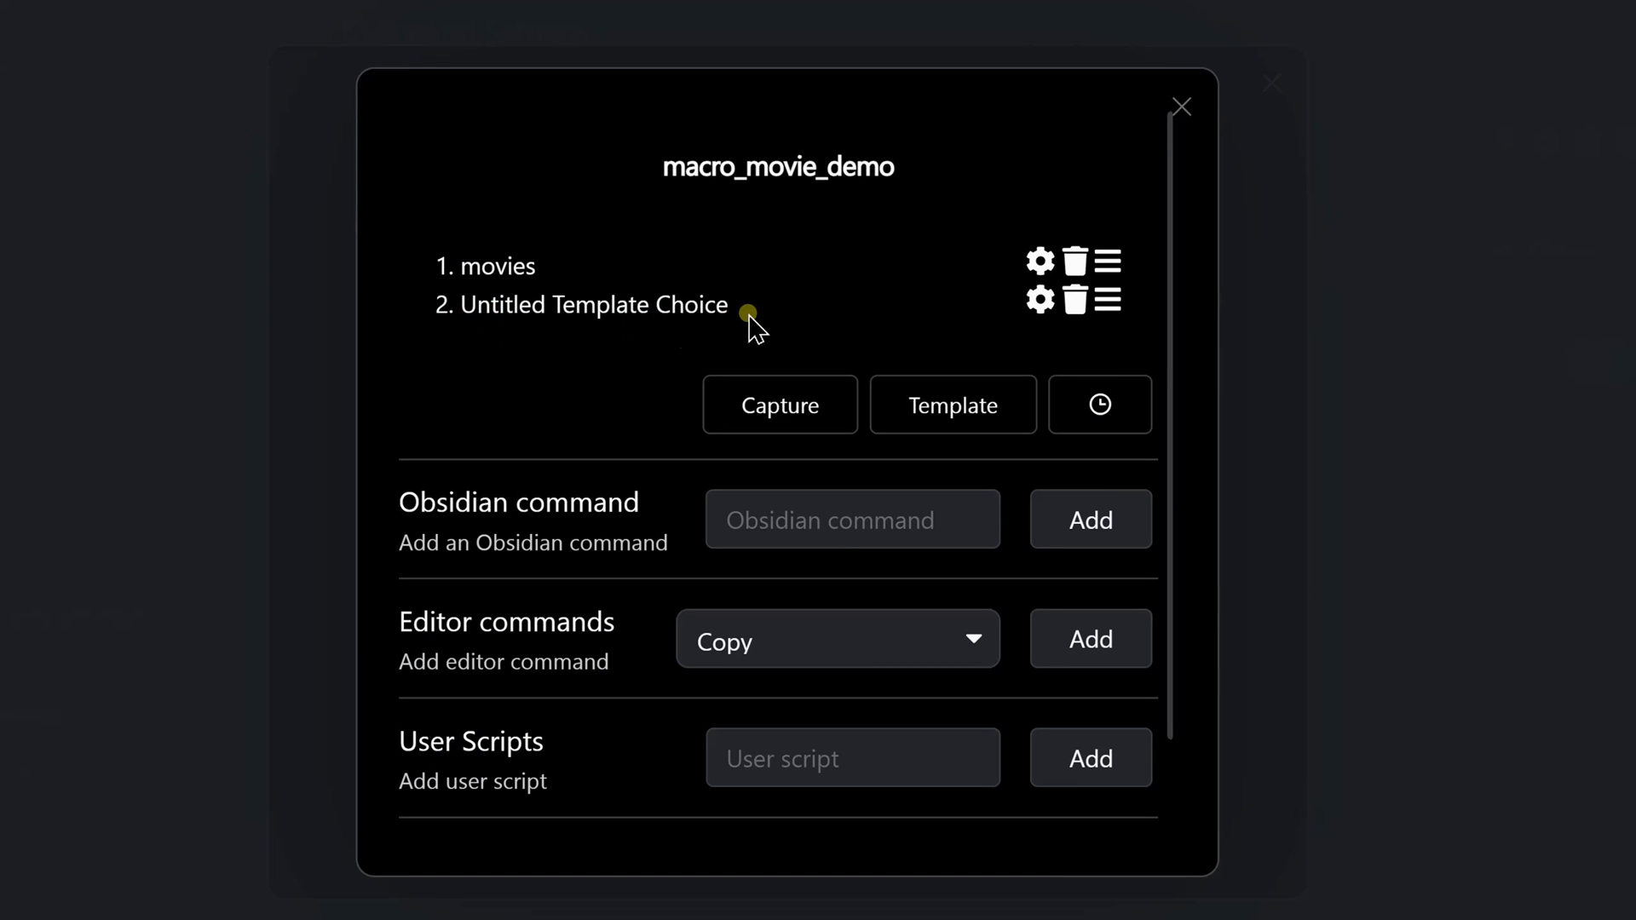
Set the template path of macro_movie_demo's template command to templates/template-movie.md
left_click(1040, 300)
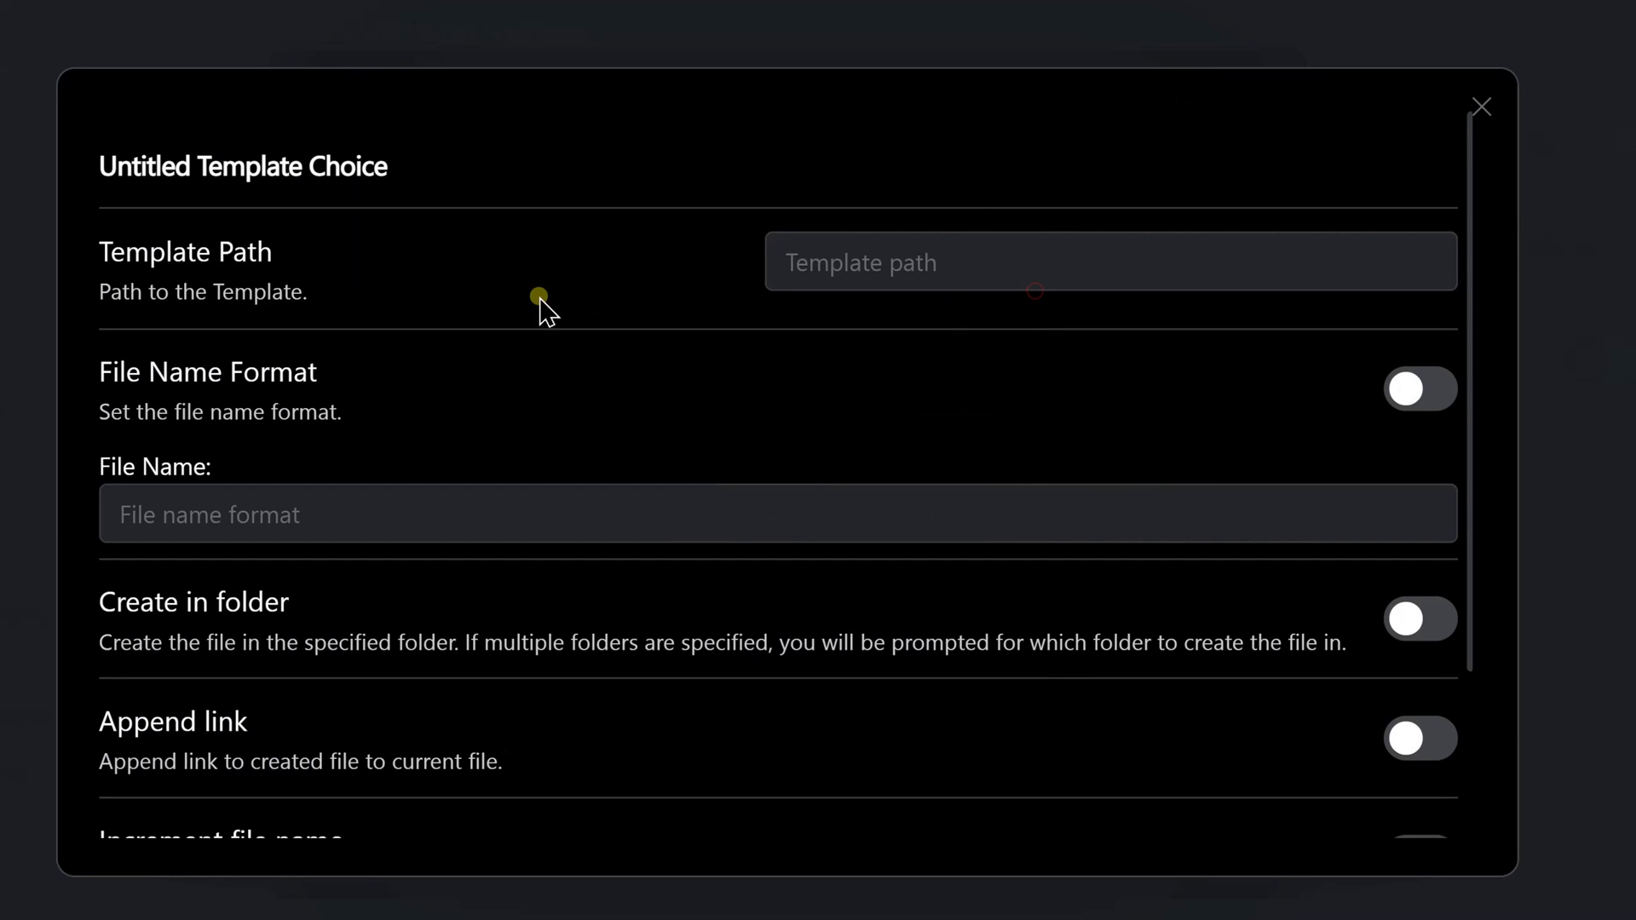
left_click(857, 264)
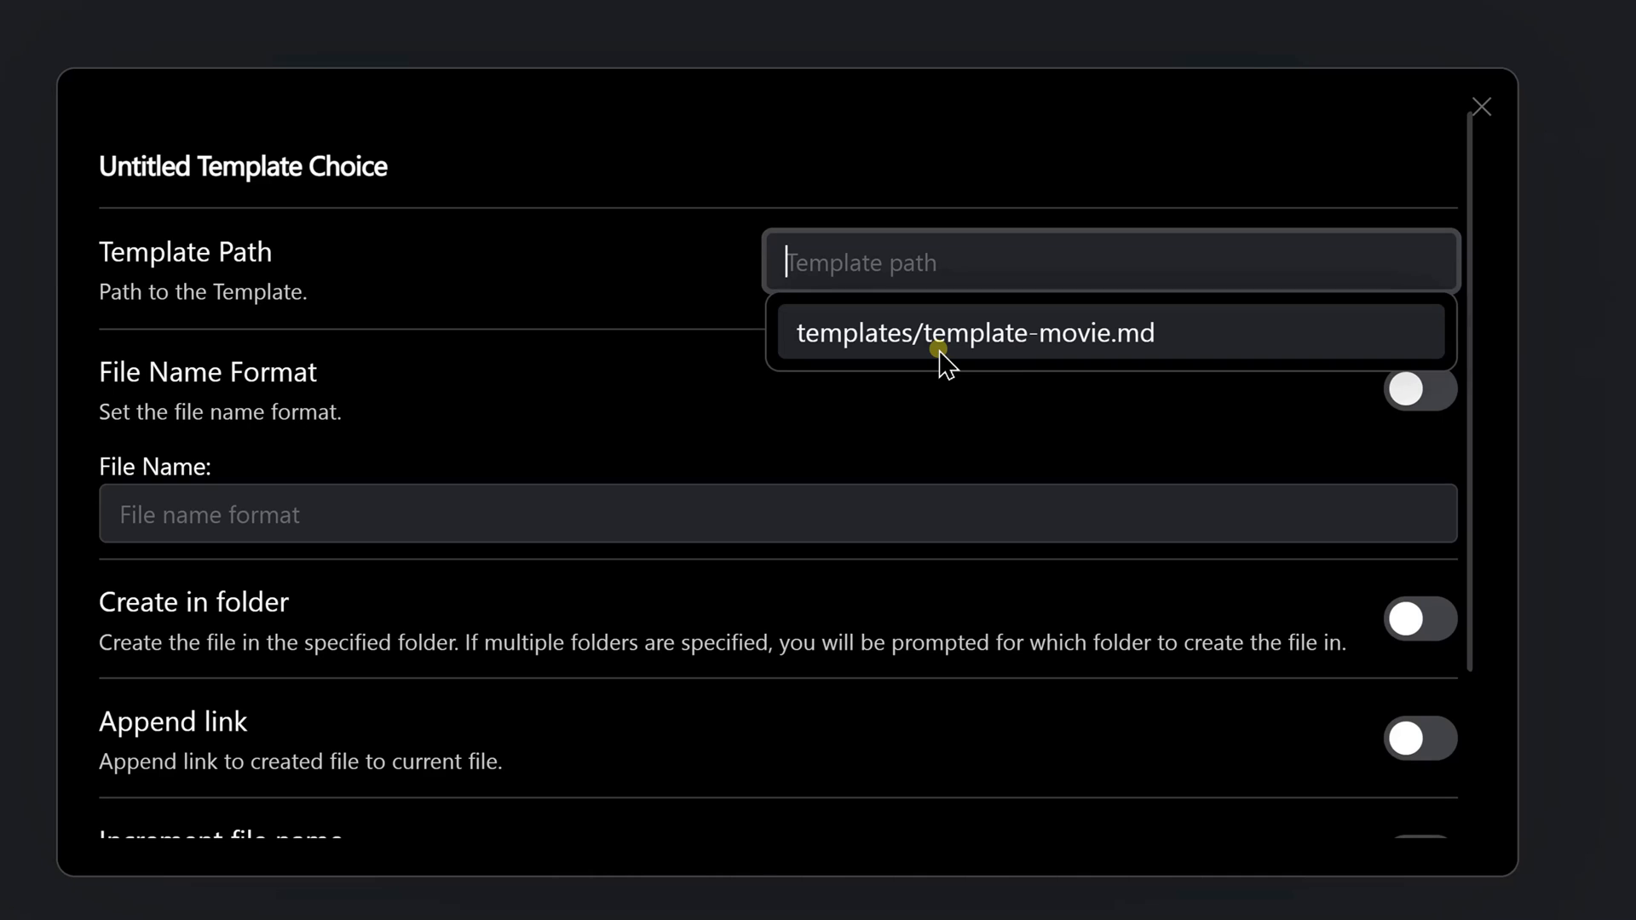
left_click(1133, 345)
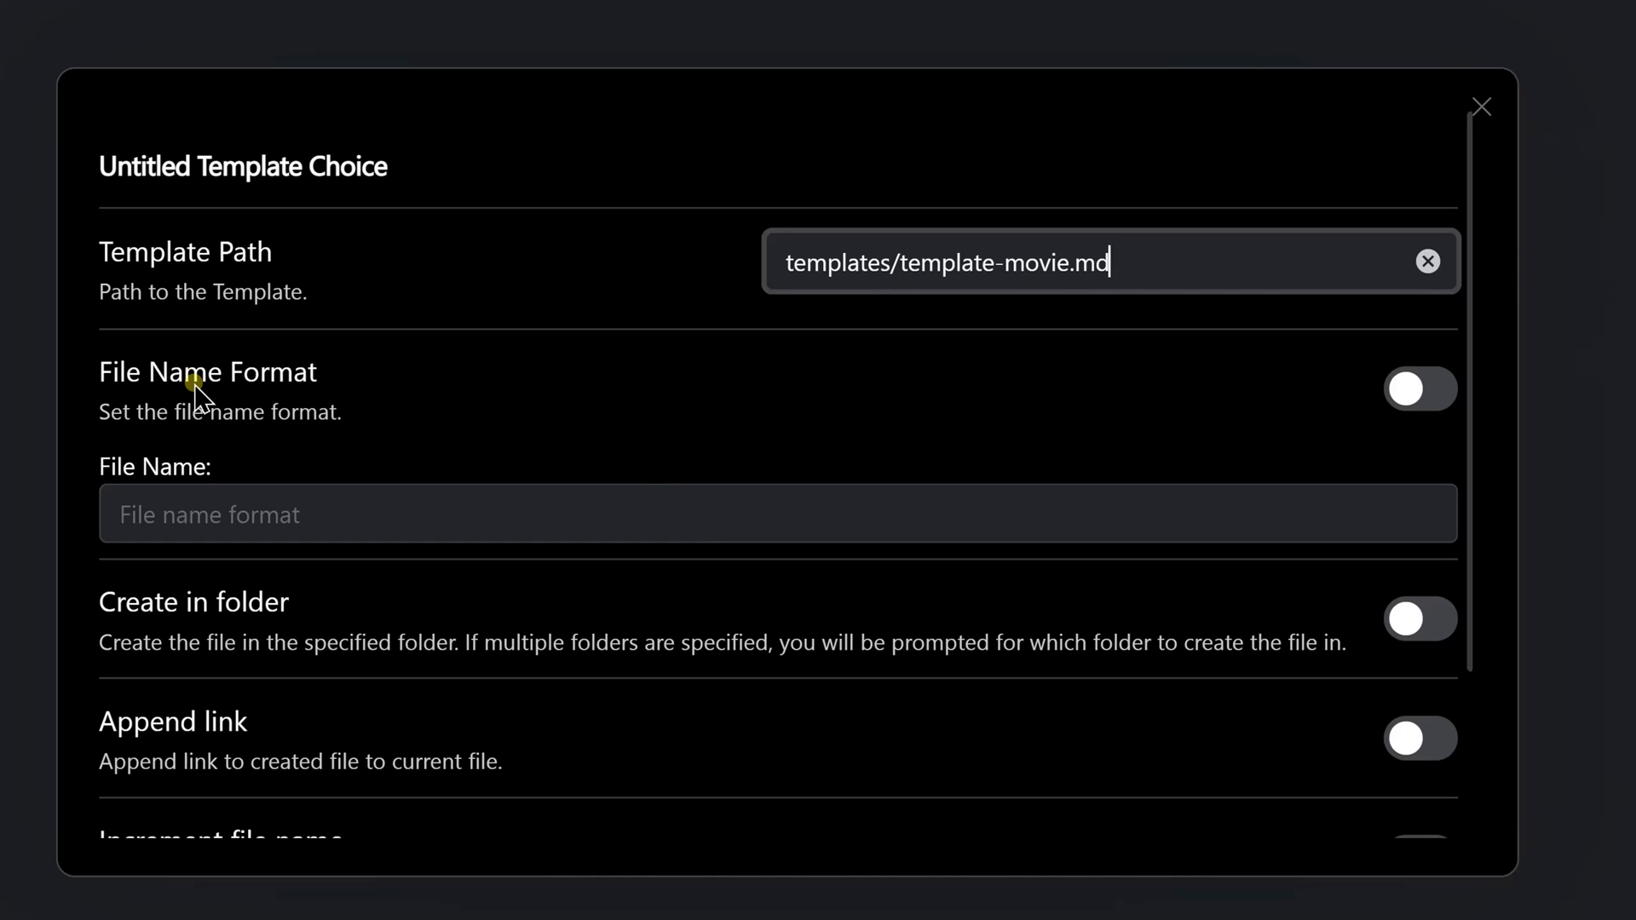
Enable the template choice's file name format and set it to {{VALUE:fileName}}
left_click(1442, 390)
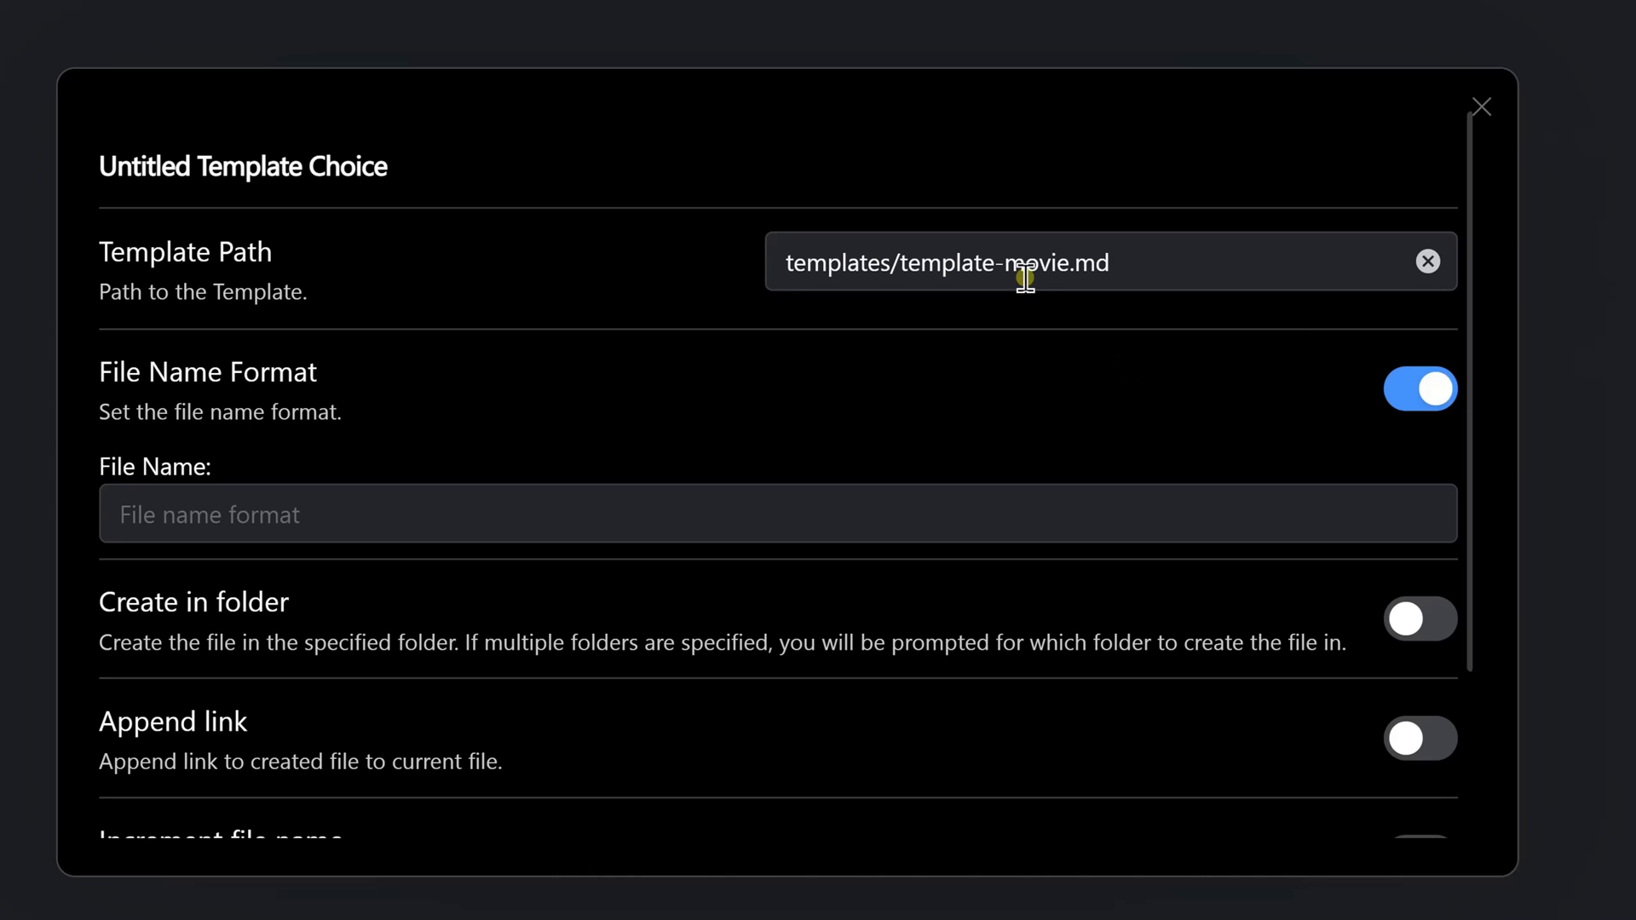
left_click(270, 515)
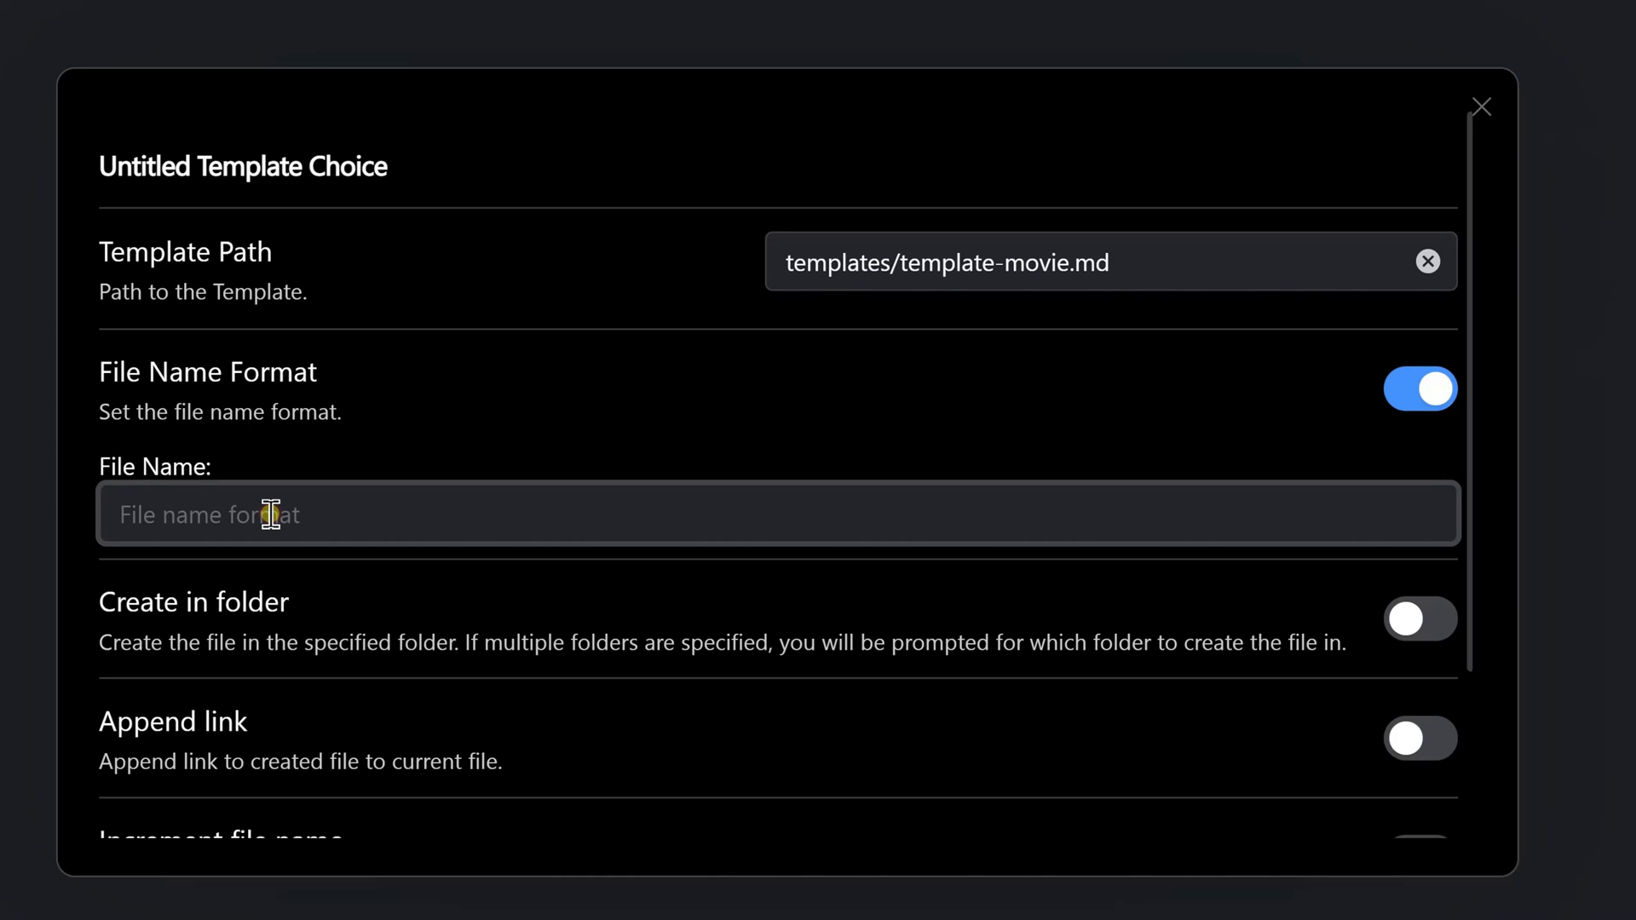
type("{{")
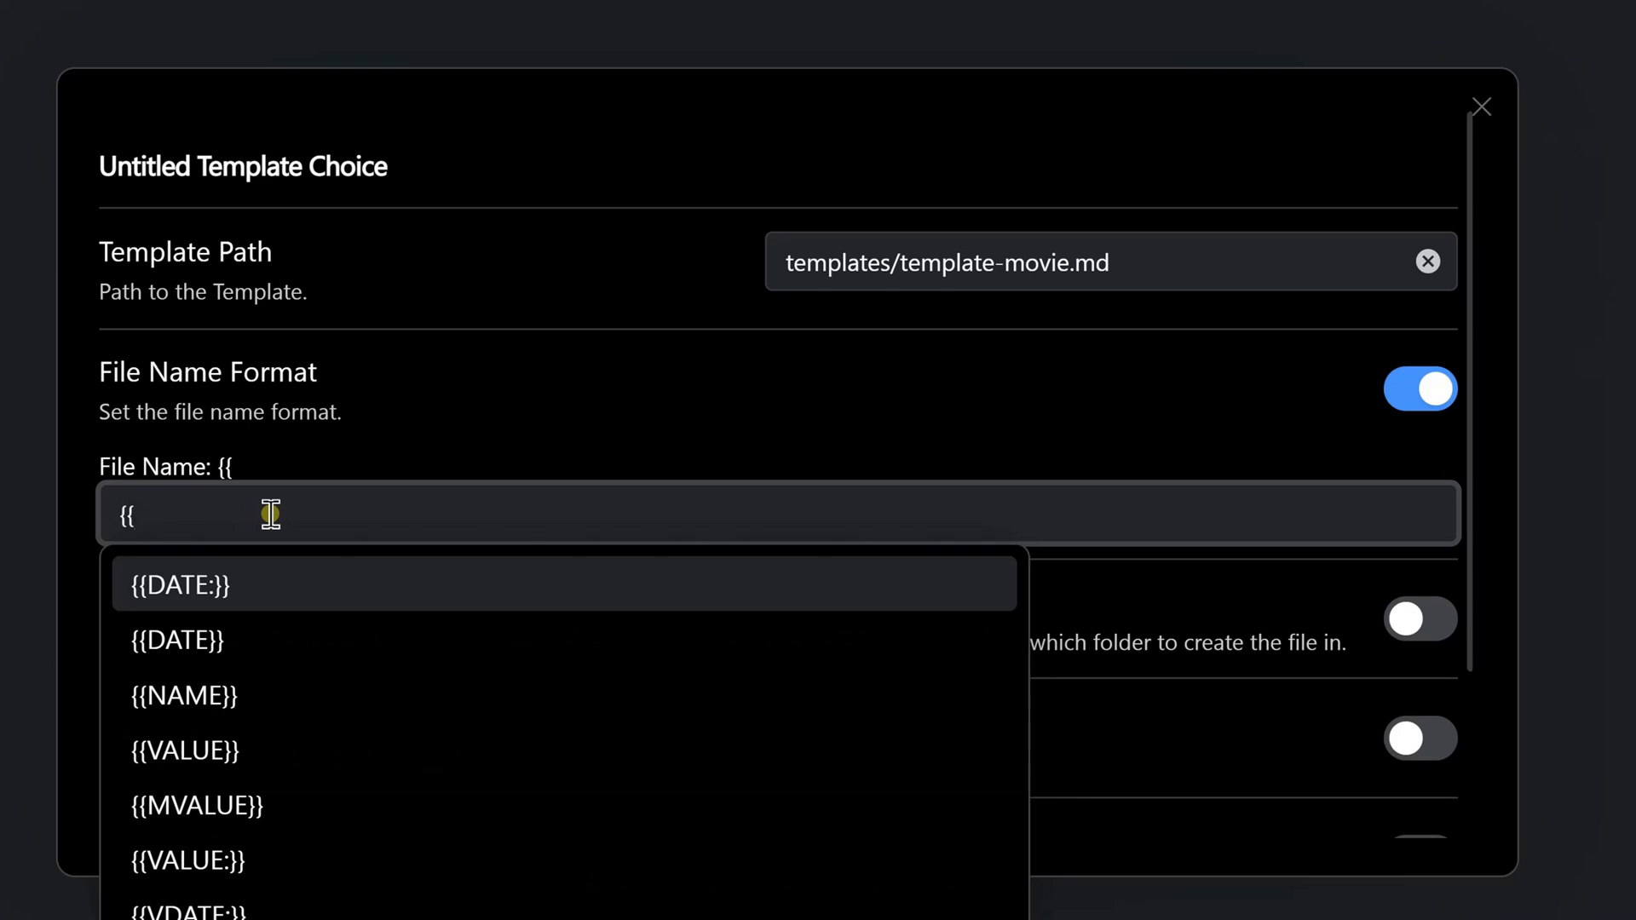
type("VALUE:file")
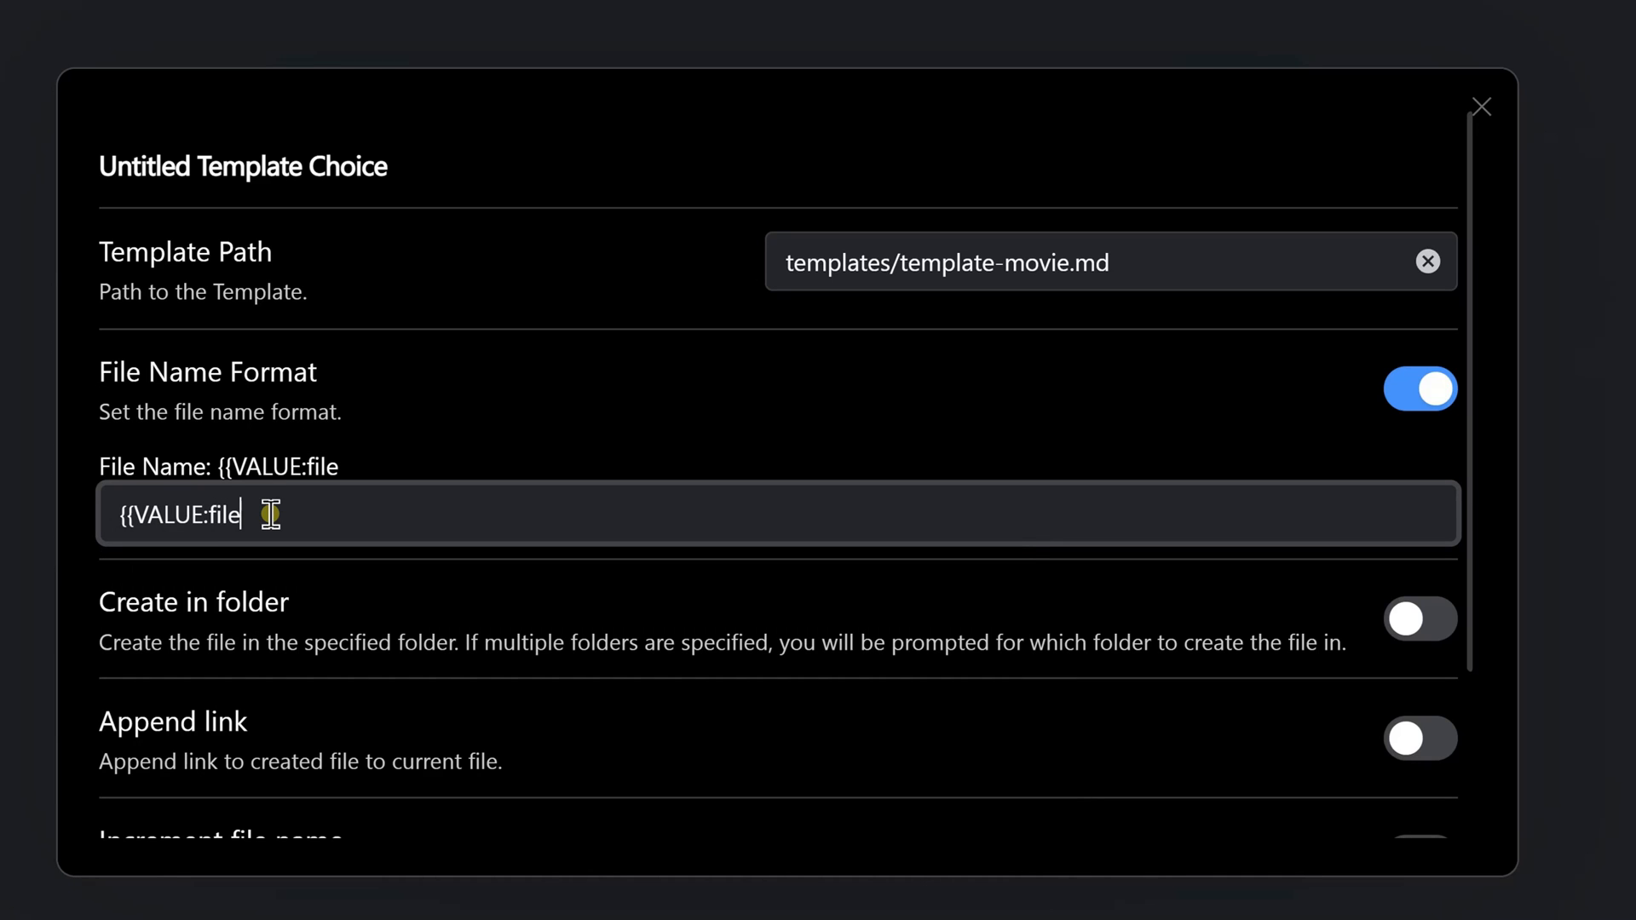
type("Name")
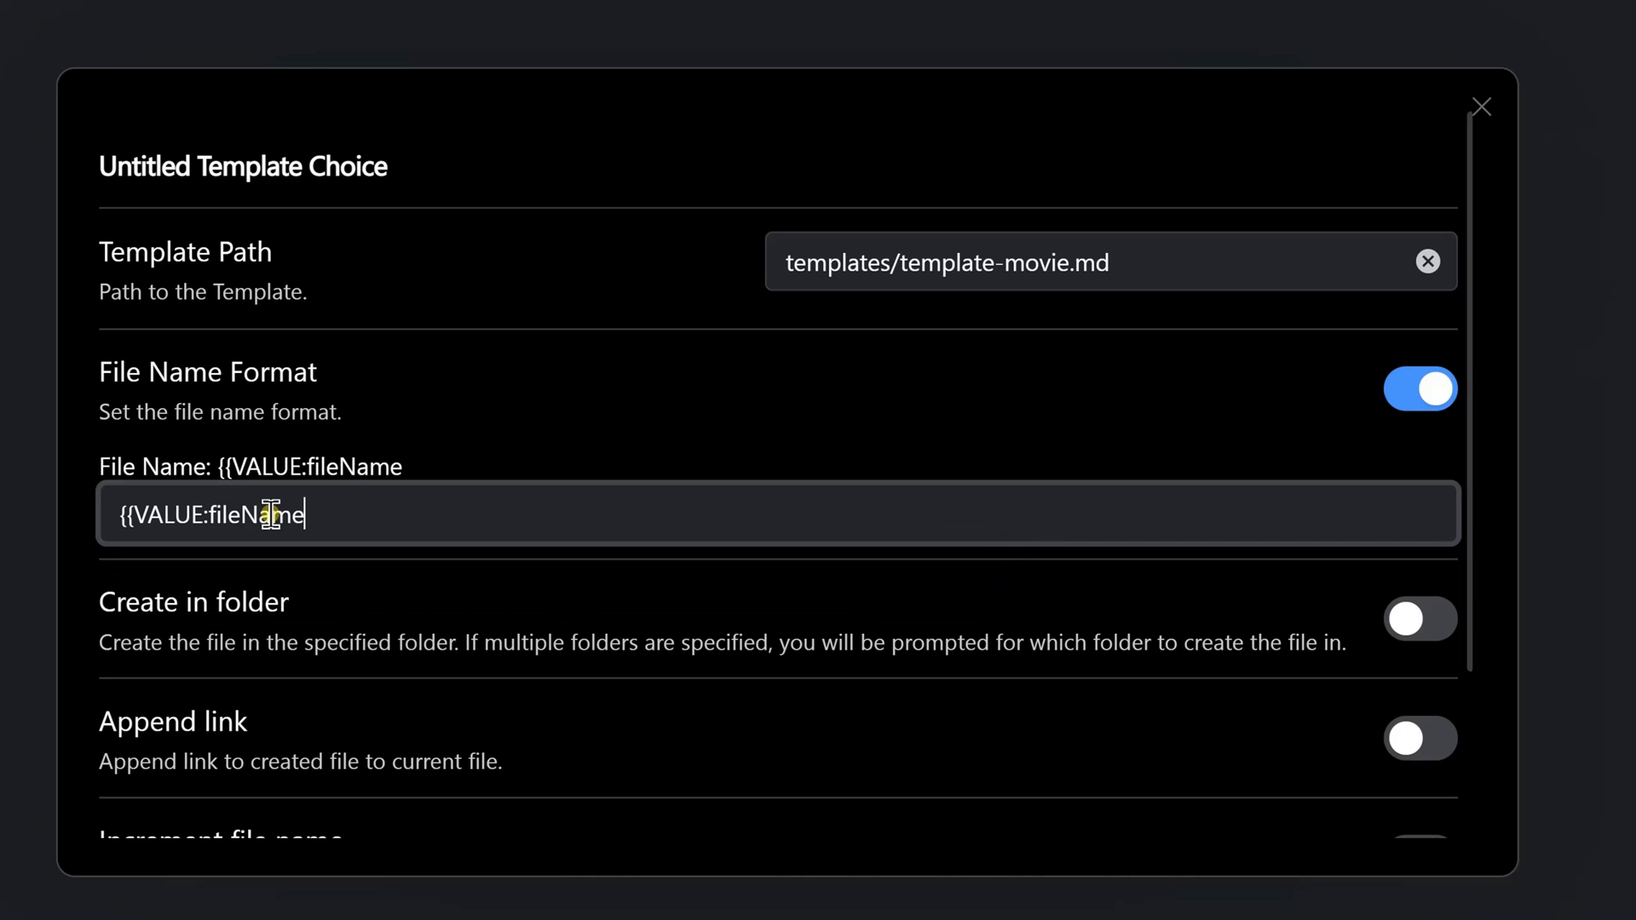
type("}}")
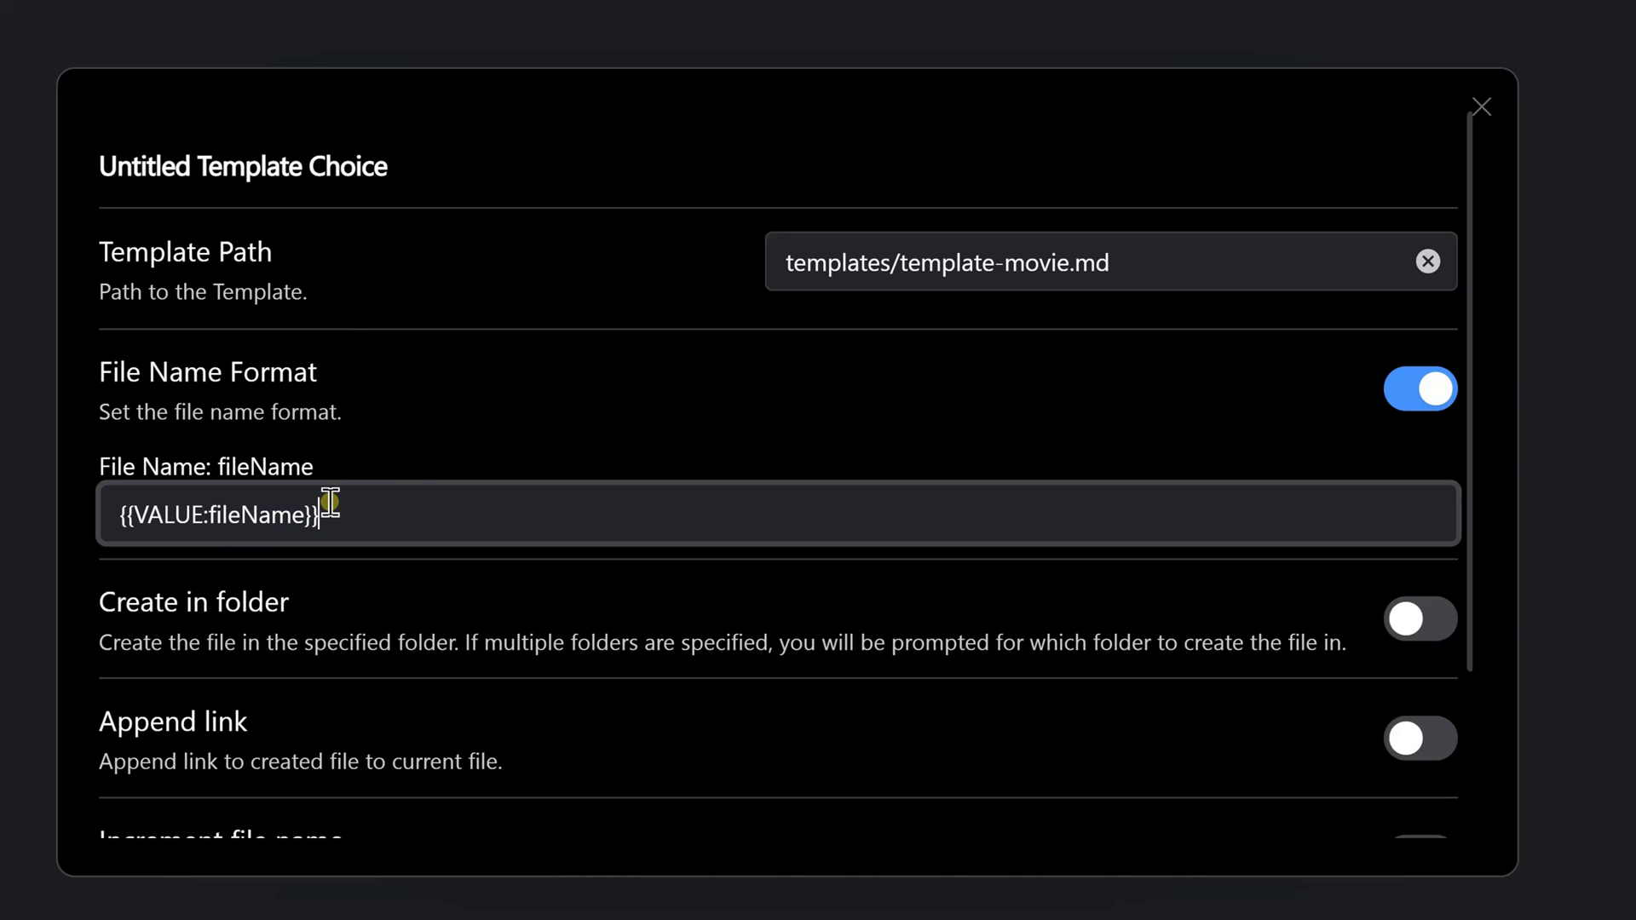
Enable opening the created file for the template choice and check its remaining options
scroll(457, 409, "down", 3)
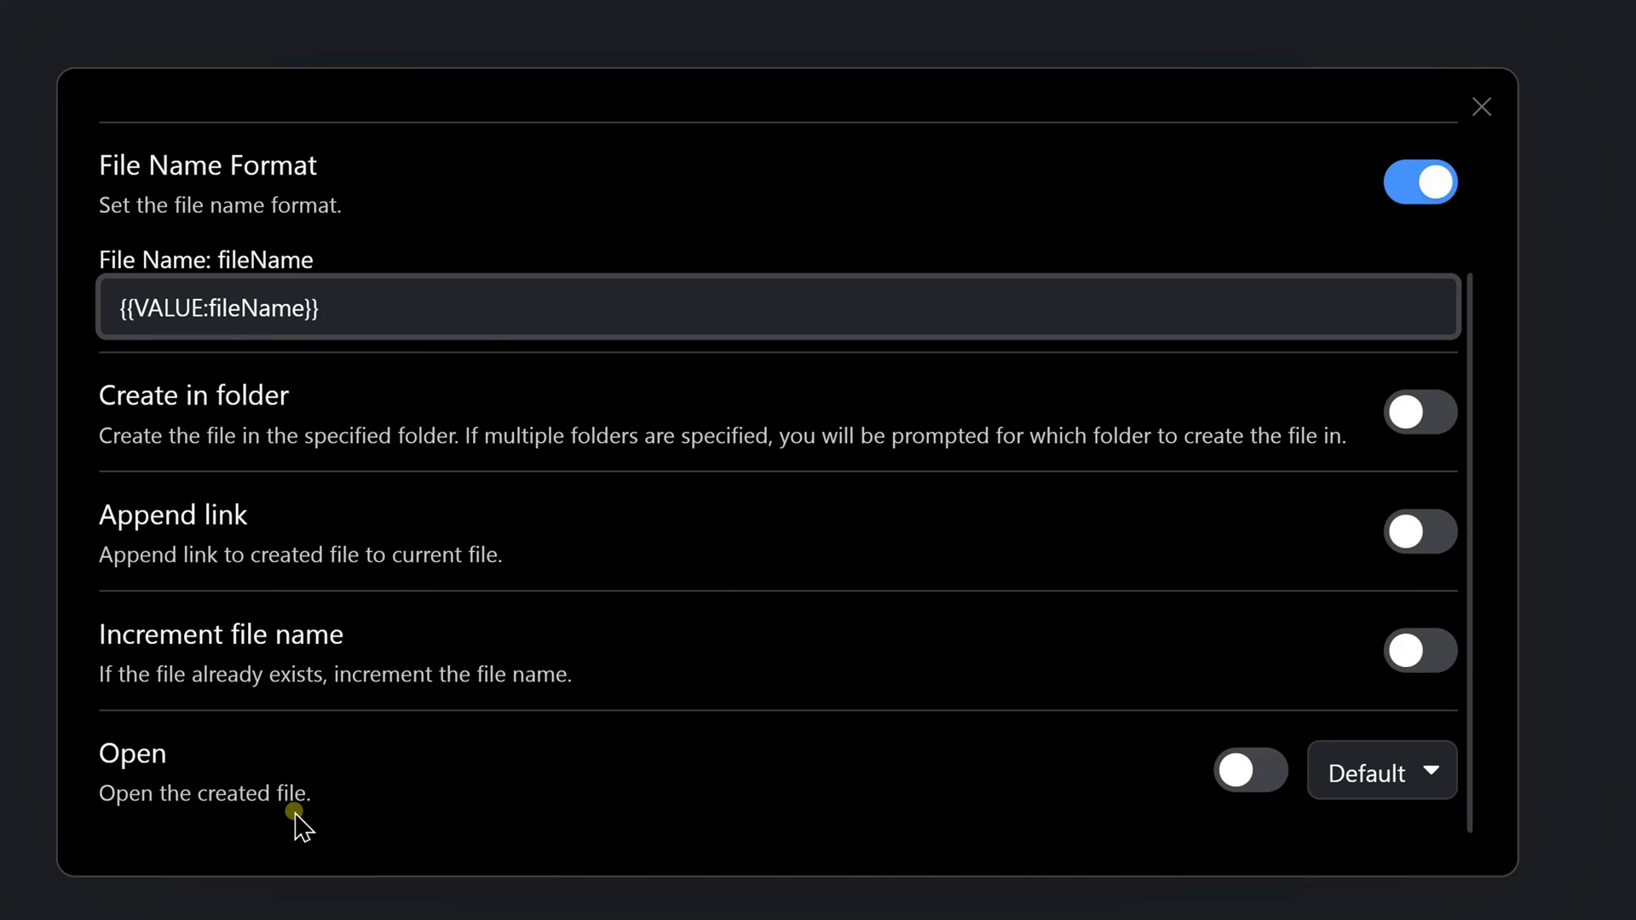
left_click(1287, 784)
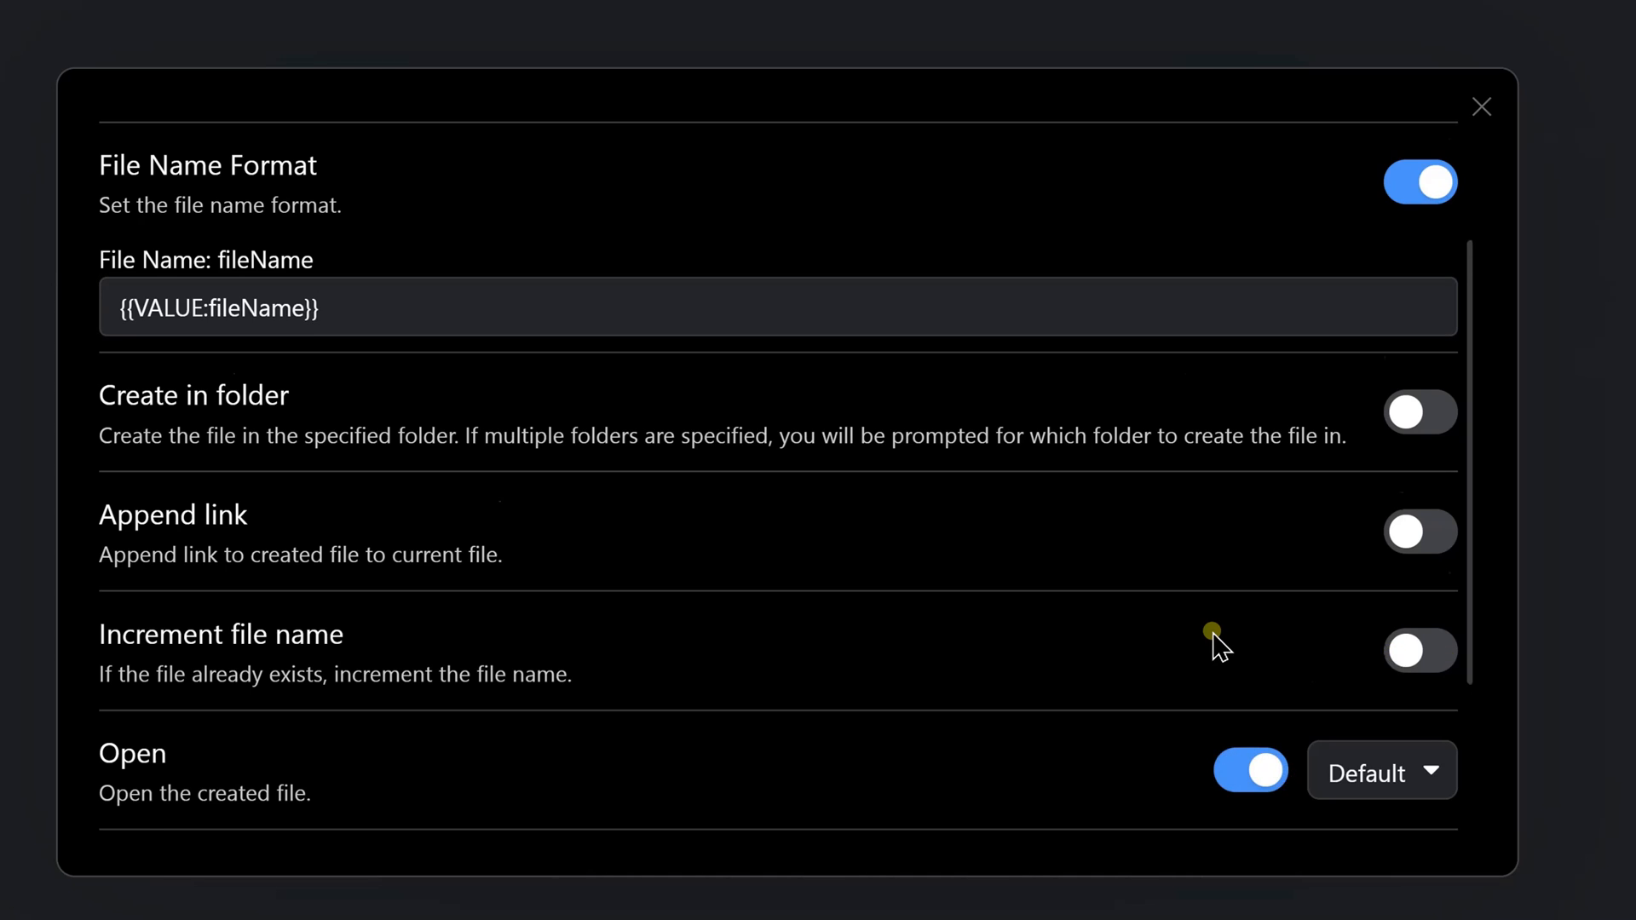
scroll(1215, 643, "down", 3)
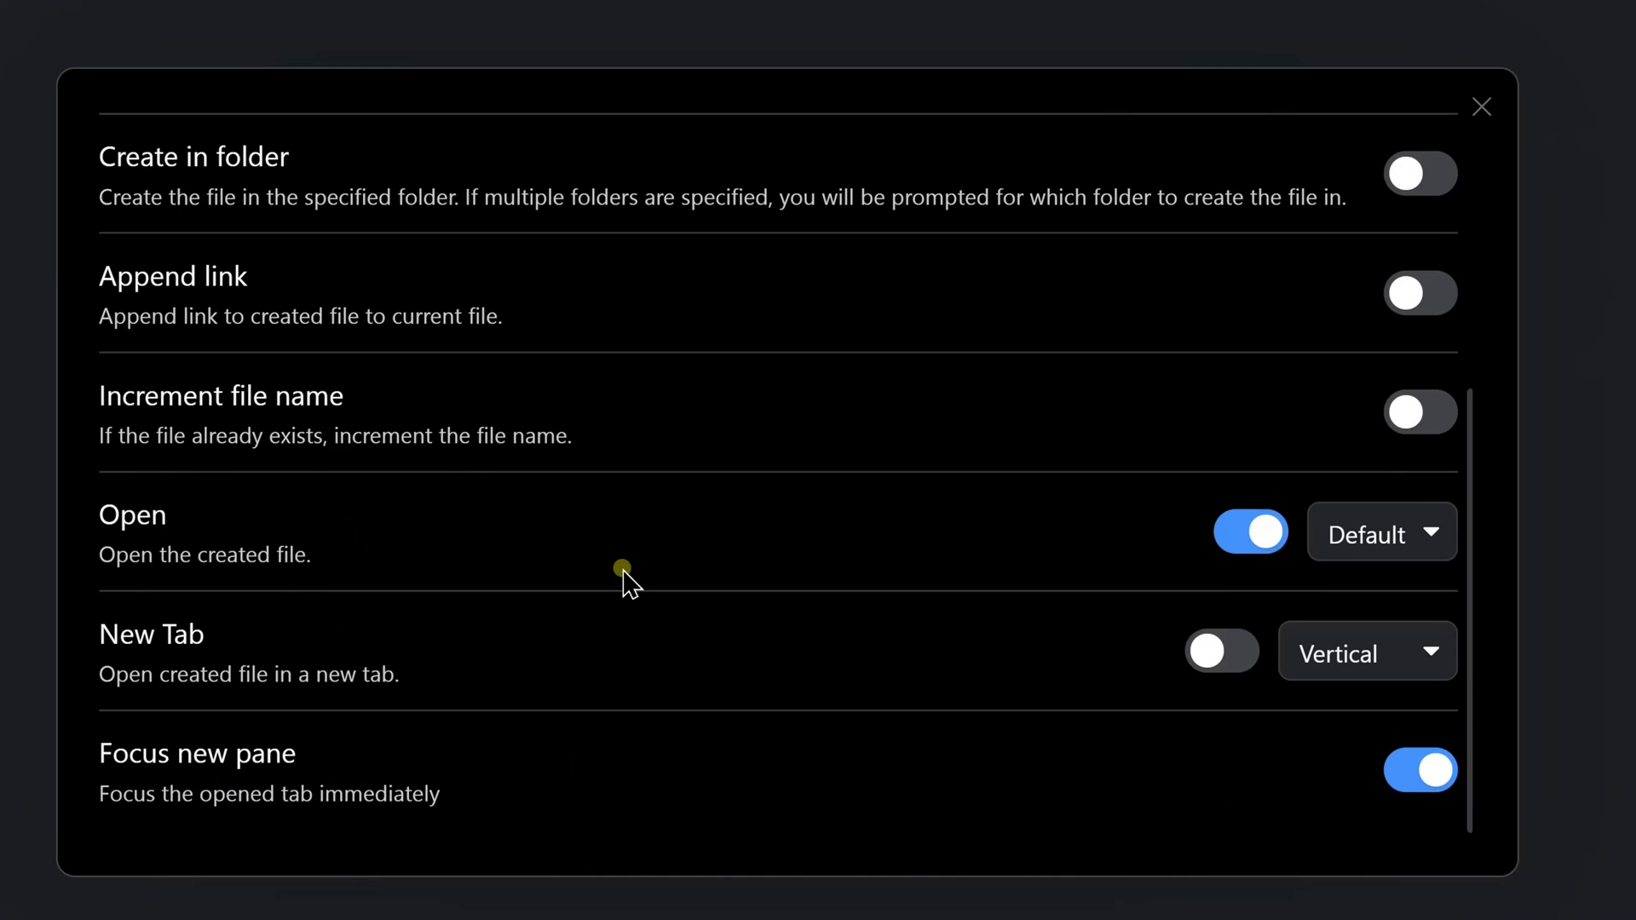
scroll(861, 716, "up", 1)
scroll(861, 716, "up", 5)
scroll(1121, 701, "down", 5)
scroll(1129, 596, "up", 5)
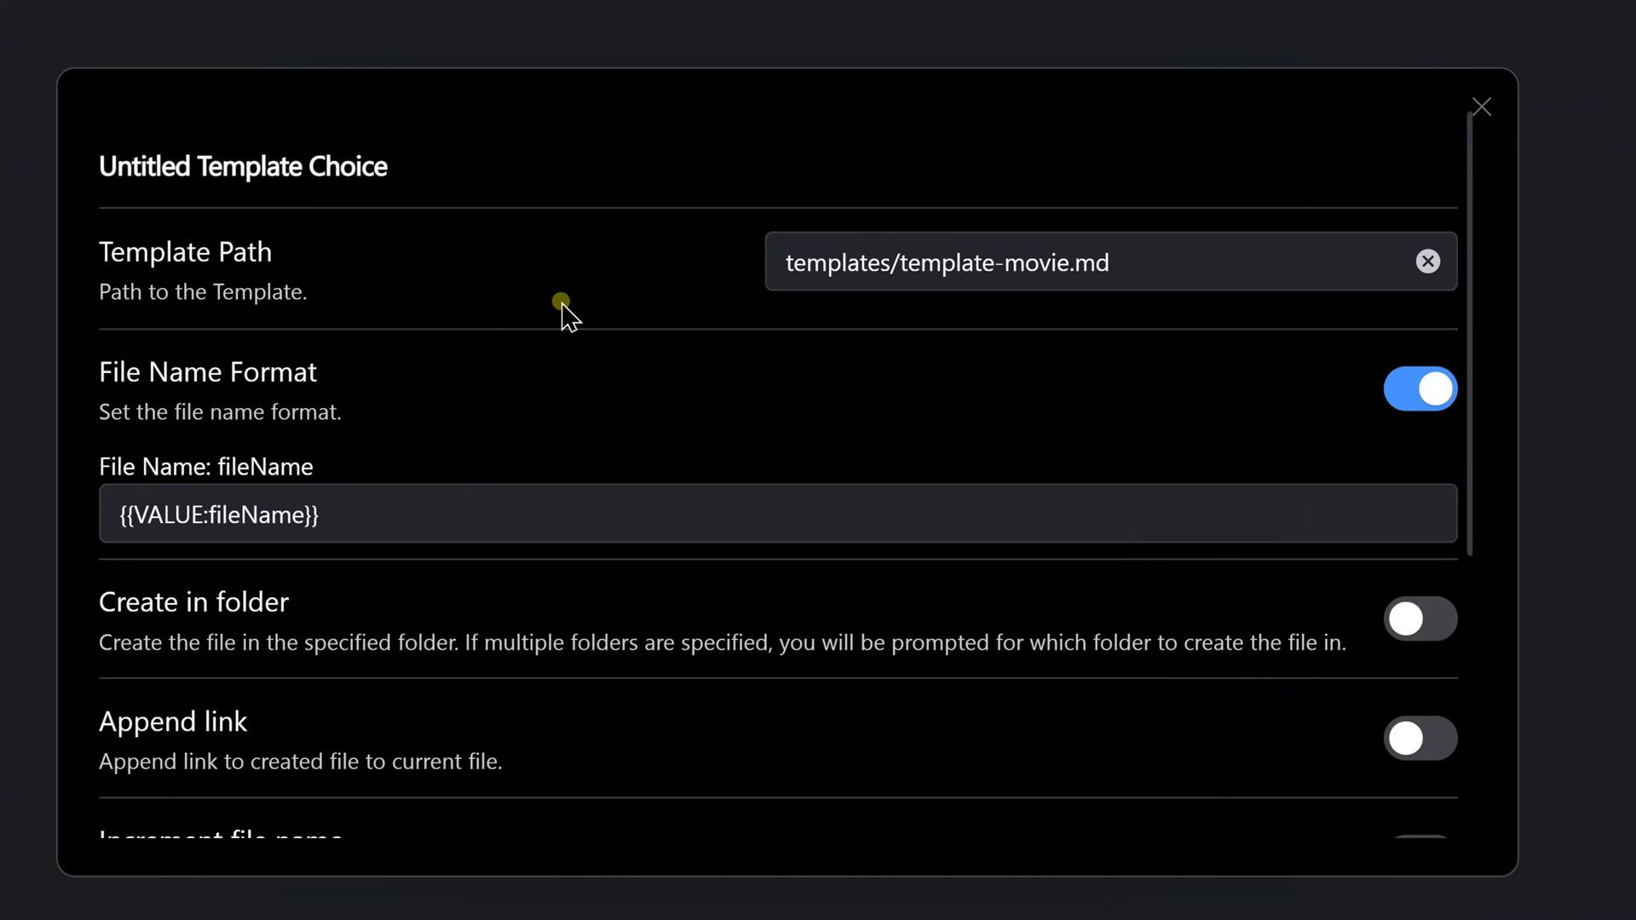
Rename the template choice as Movie Template Choice and return to the main QuickAdd settings
left_click(350, 175)
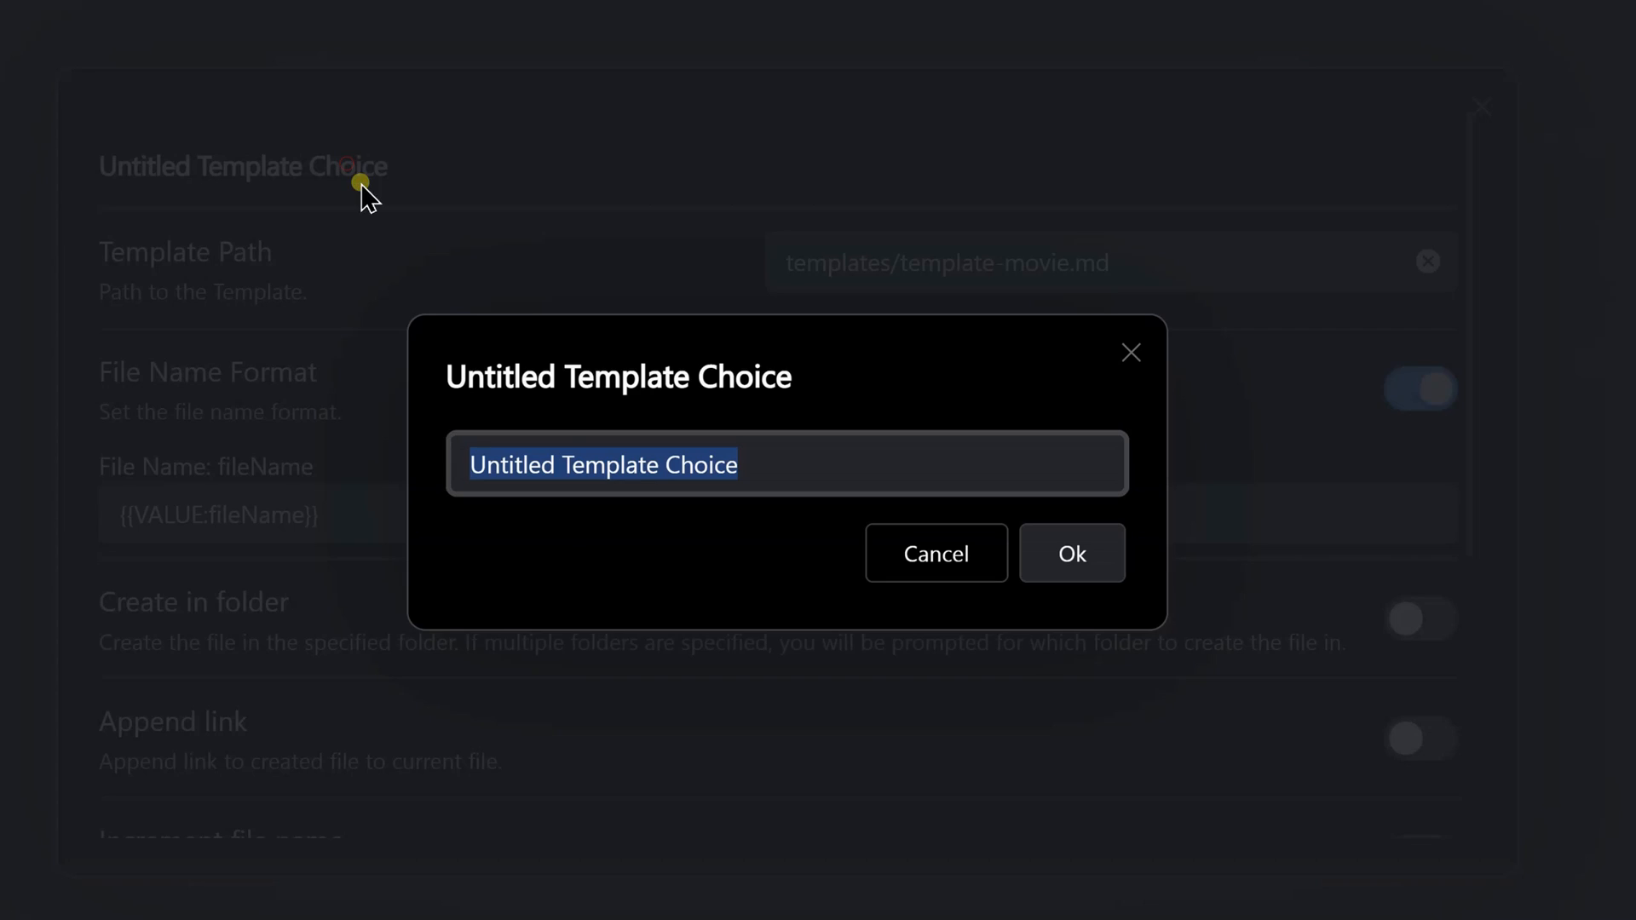
left_click_drag(564, 464, 343, 413)
type("Movie")
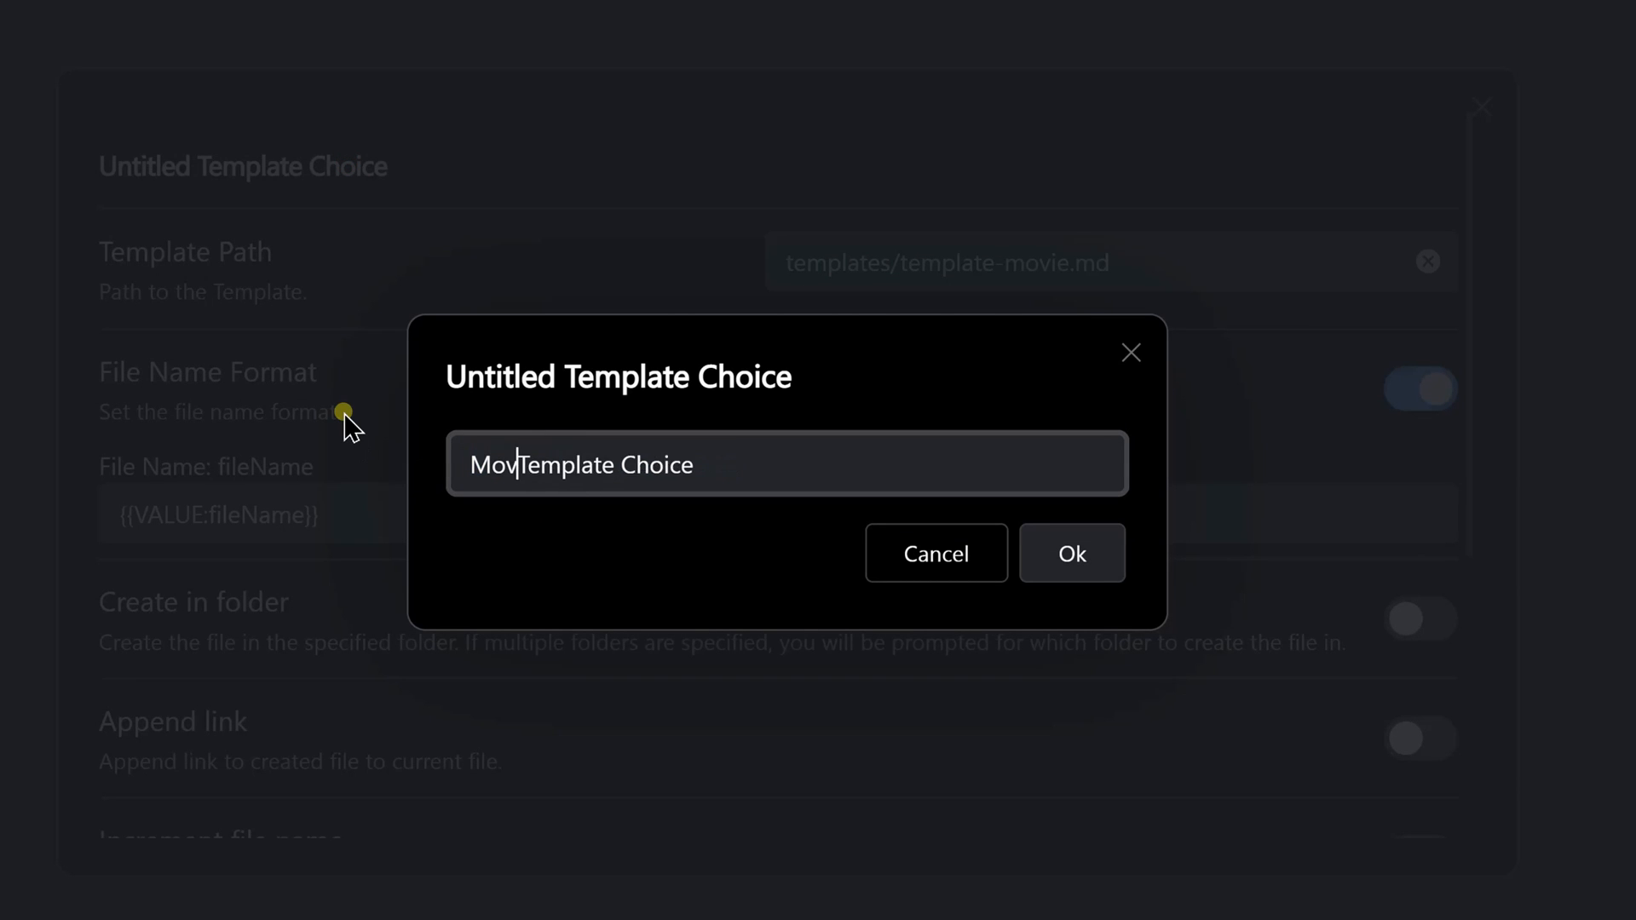
left_click(1070, 575)
left_click(1484, 107)
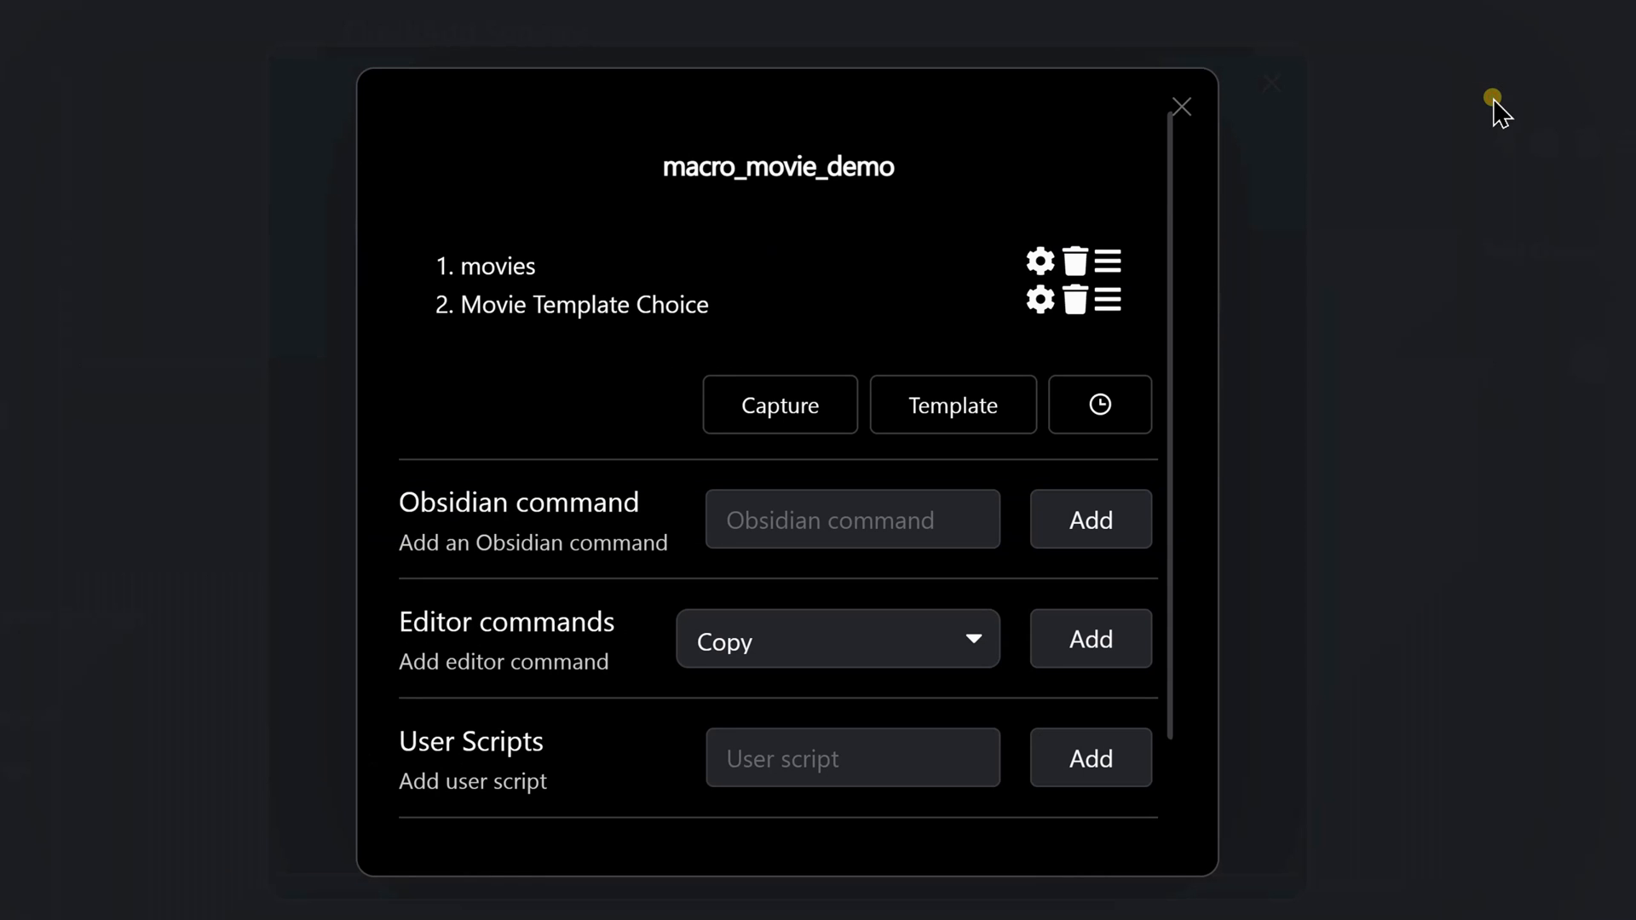
left_click(1180, 107)
left_click(1272, 82)
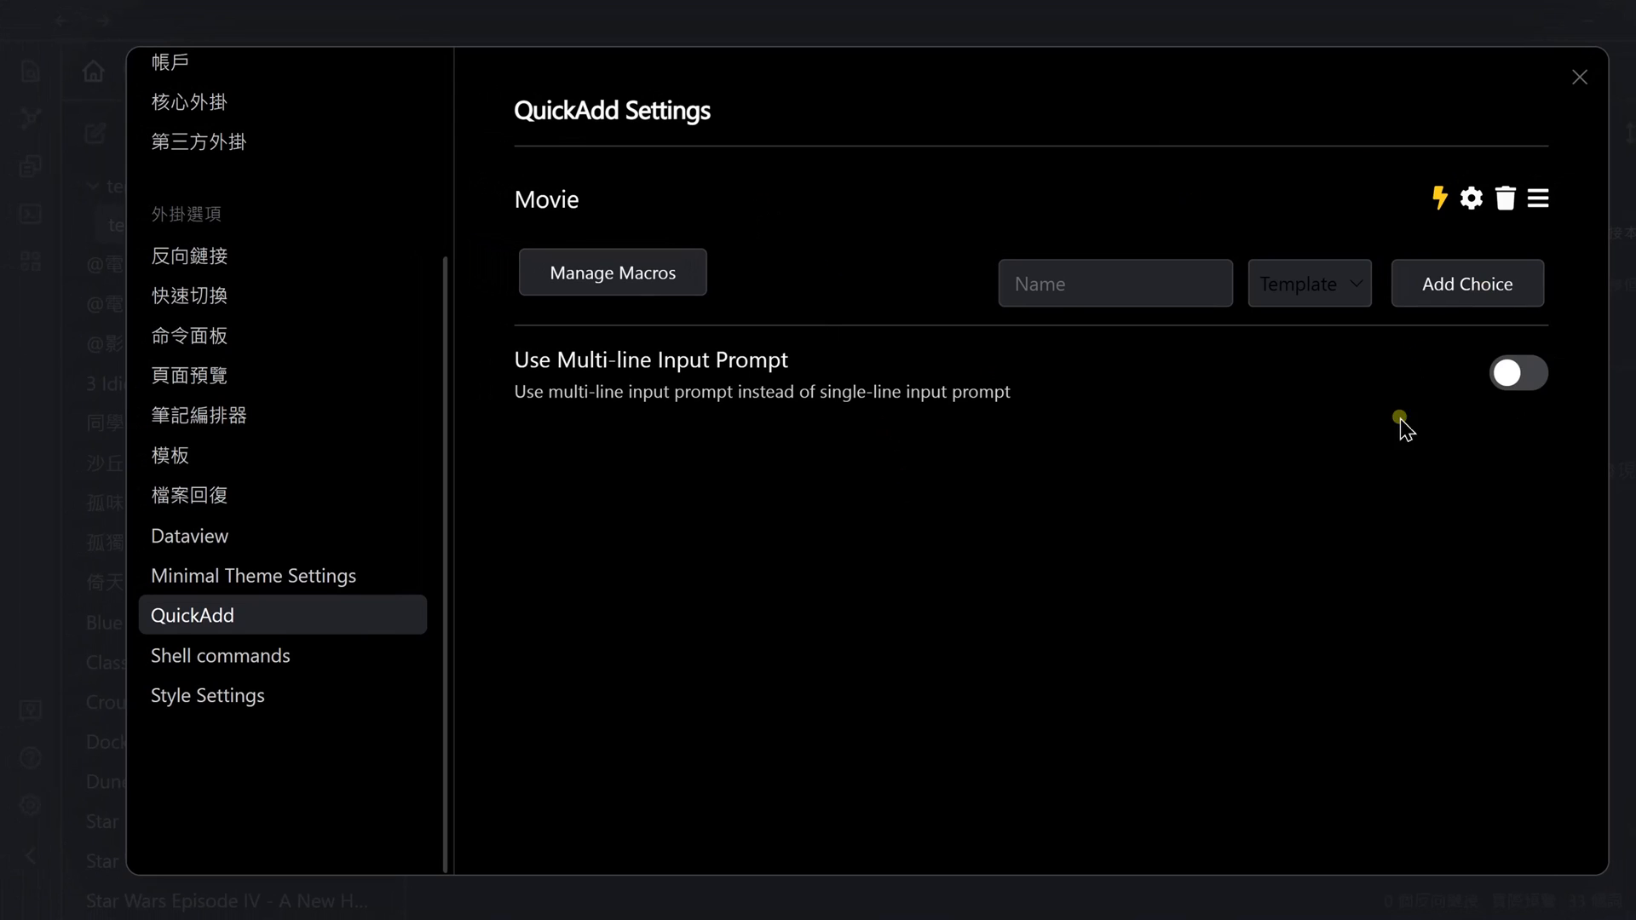
Add a QuickAdd choice of type Macro named Movie-demo
left_click(1312, 281)
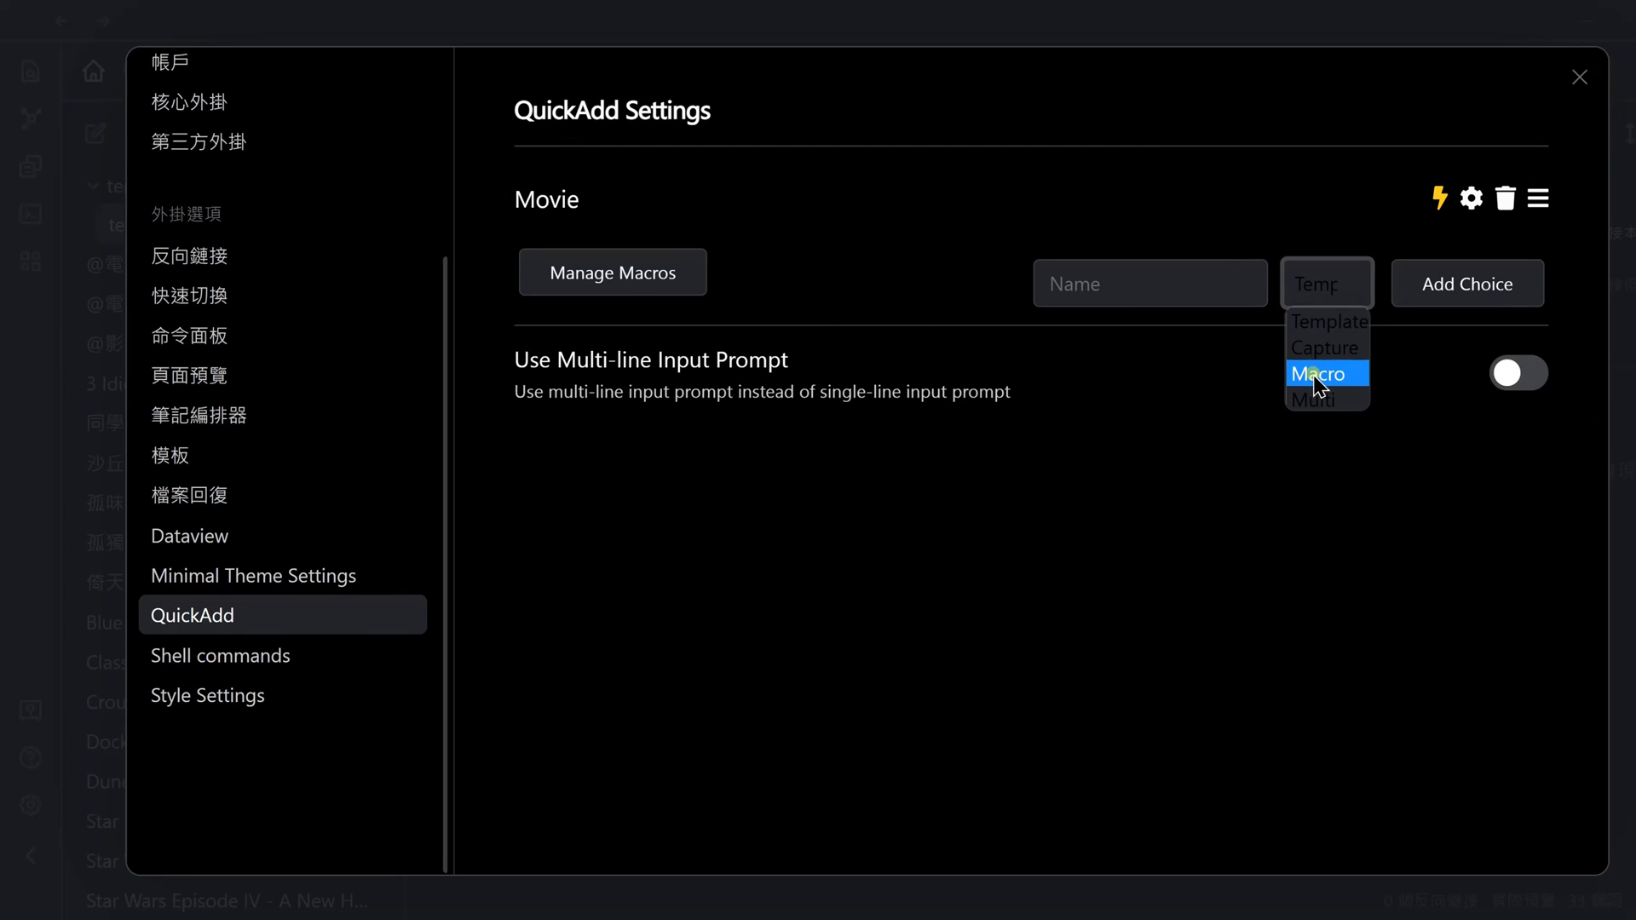
left_click(1358, 376)
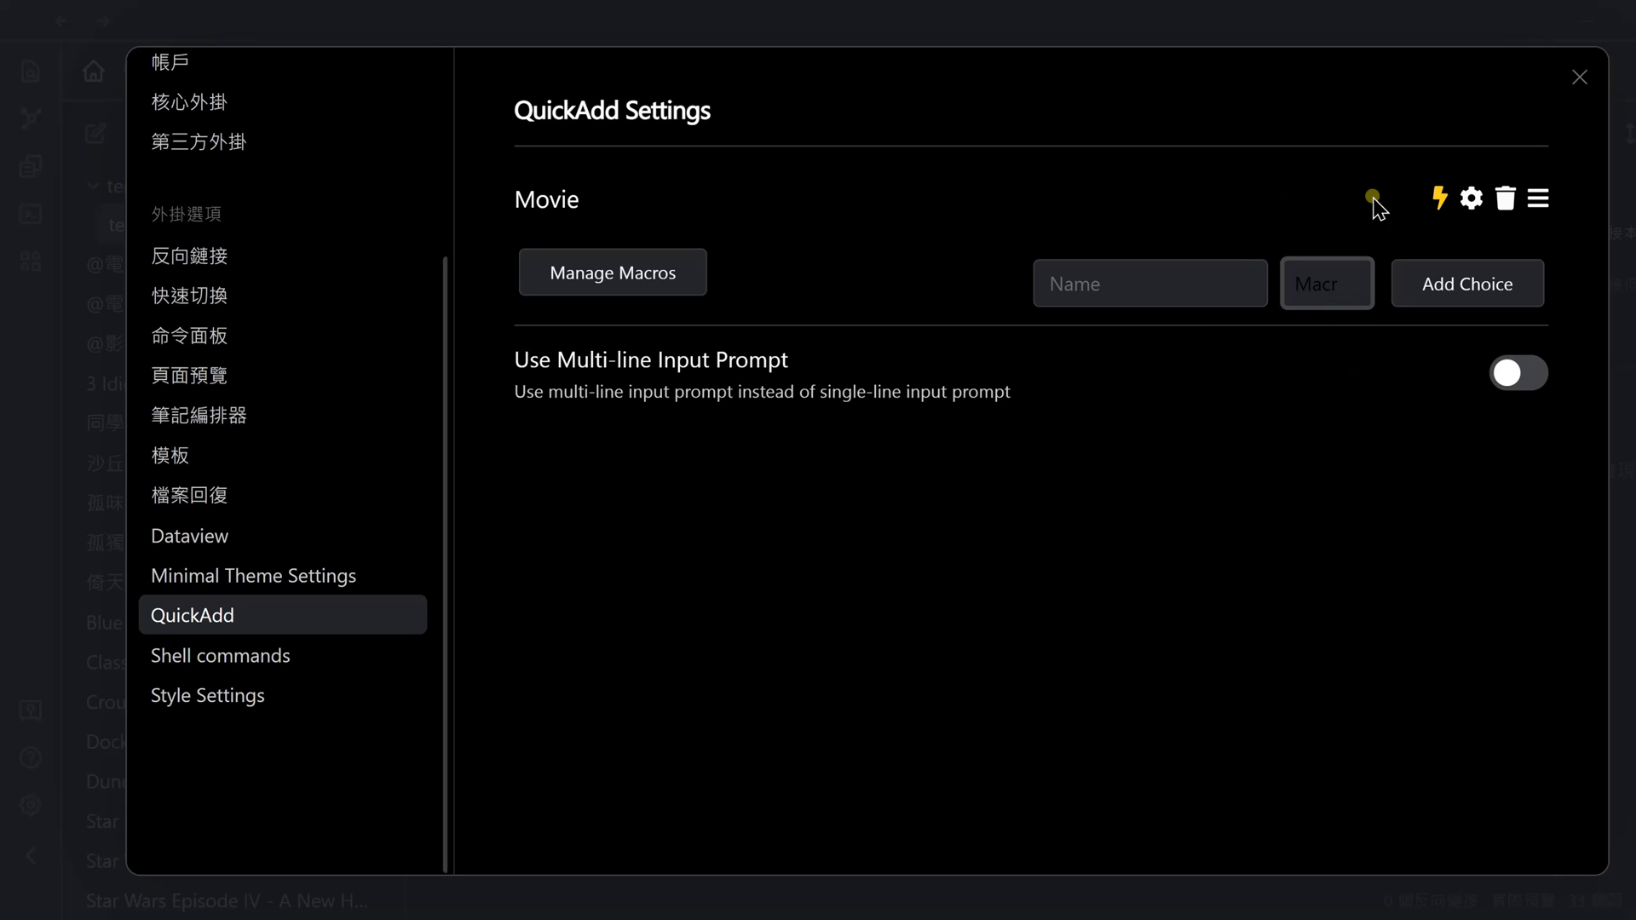
left_click(1083, 287)
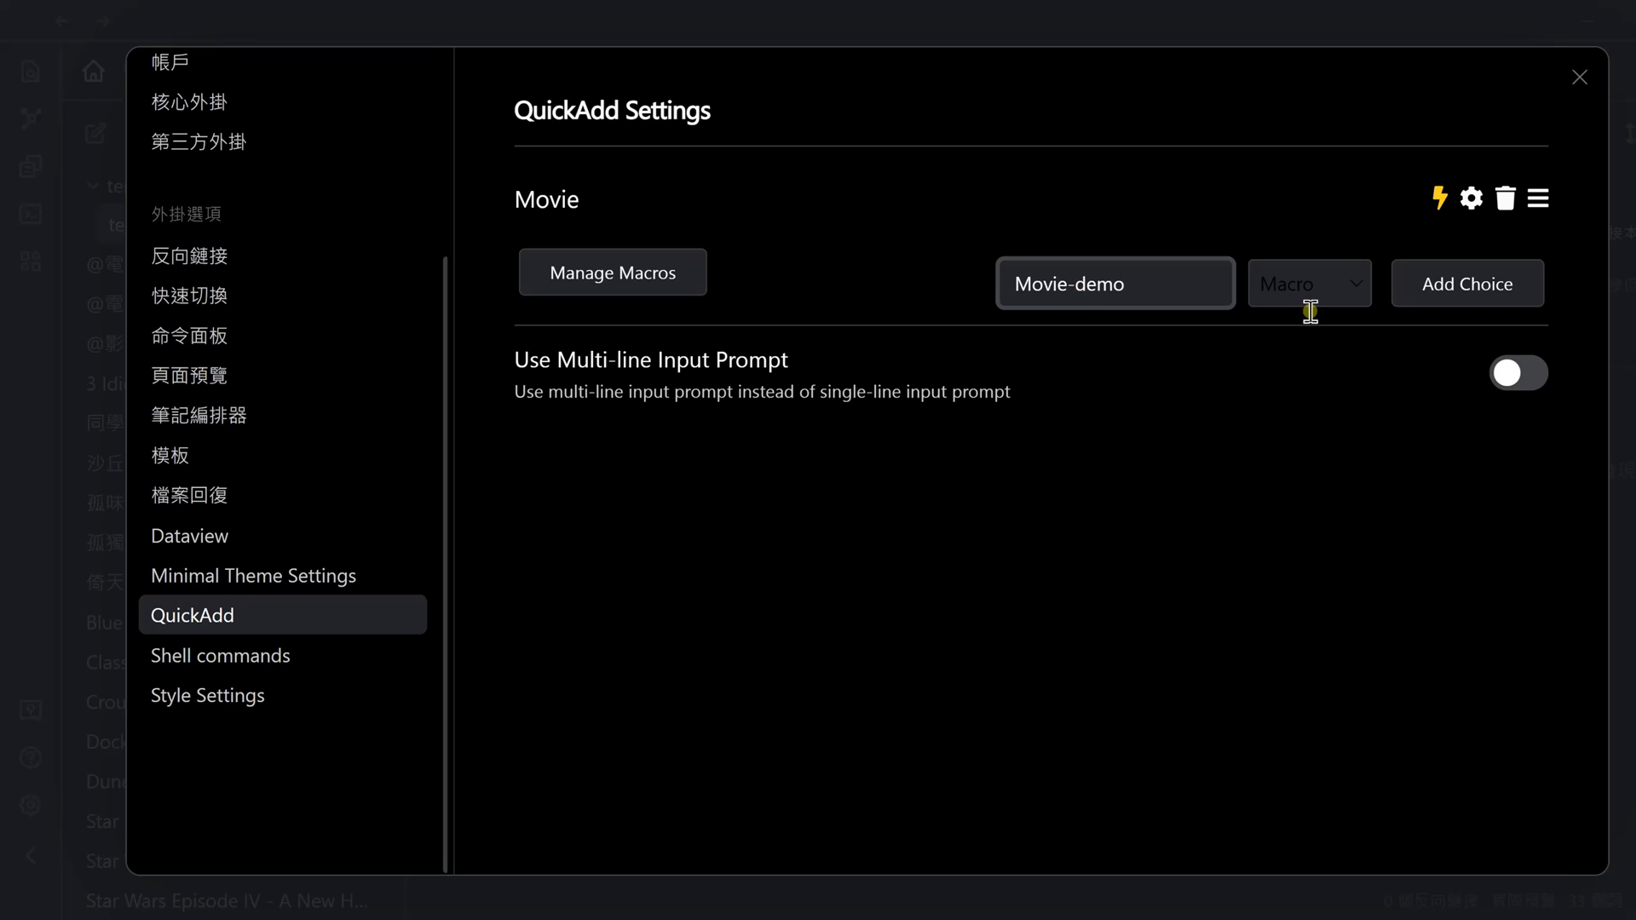
left_click(1477, 289)
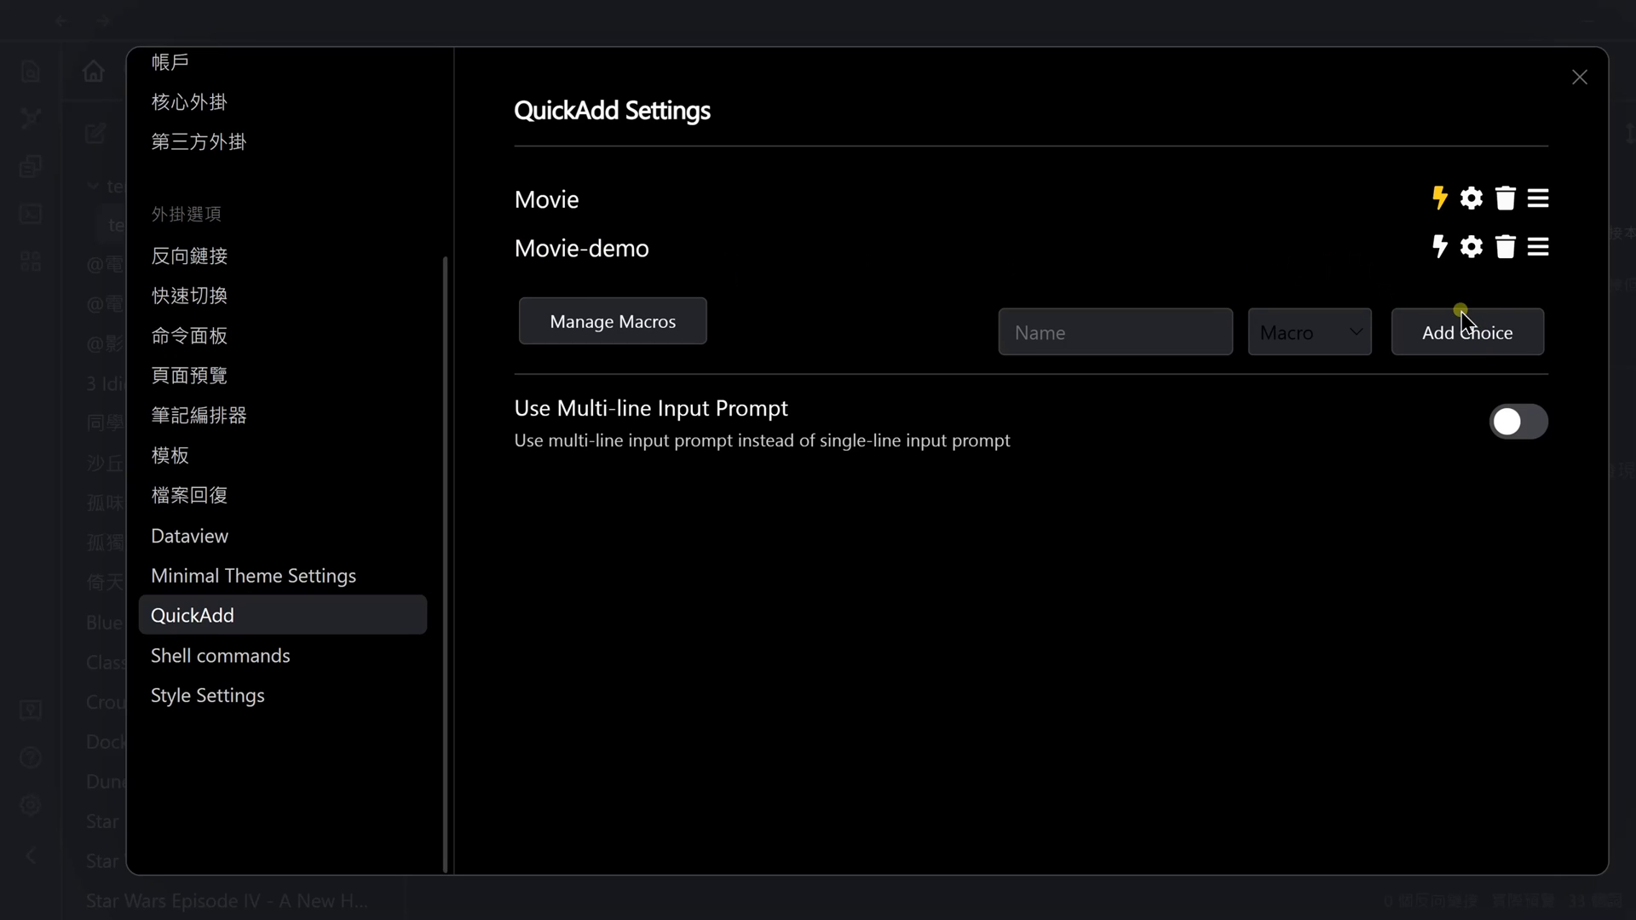
Make Movie-demo available as a command and assign the macro_movie_demo macro to it
left_click(1439, 248)
left_click(1472, 248)
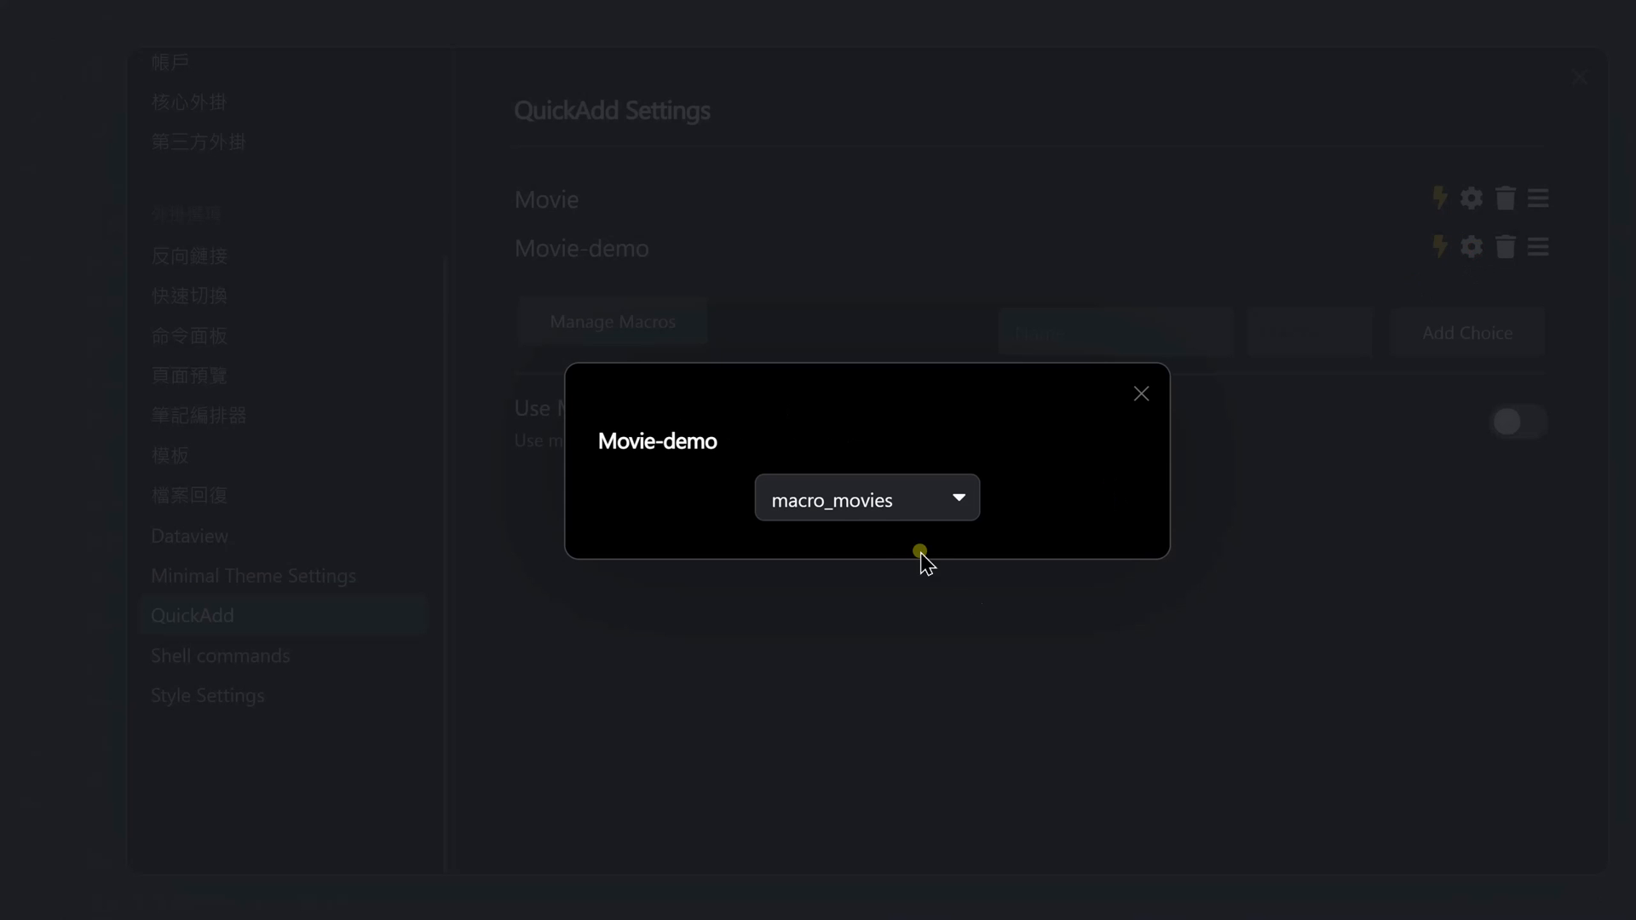
left_click(959, 503)
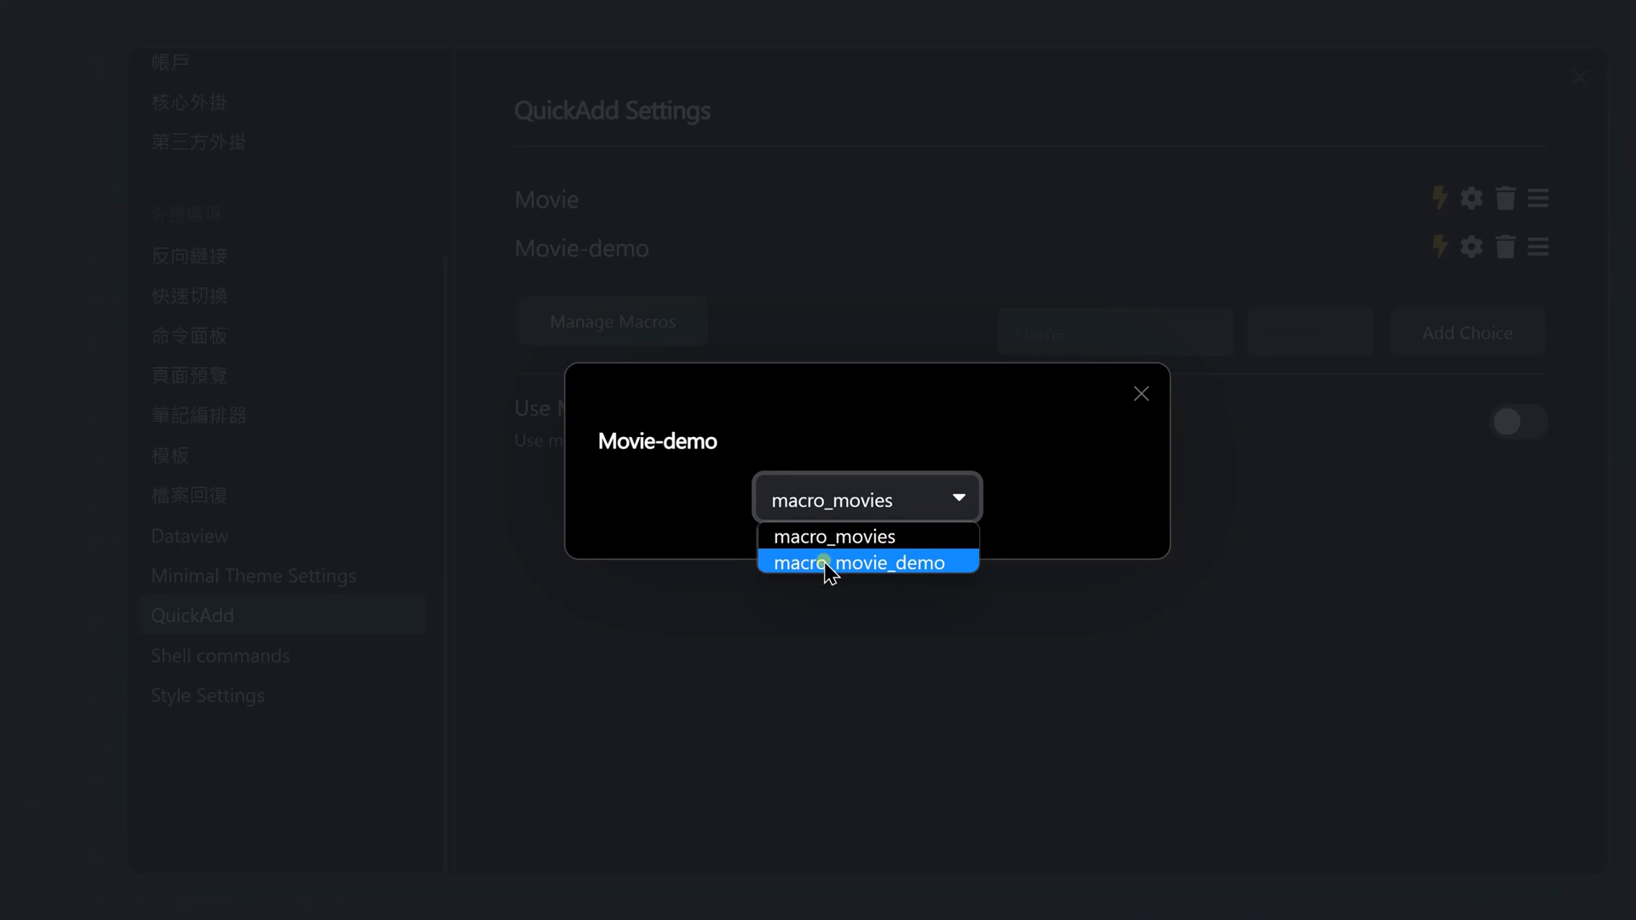
left_click(955, 564)
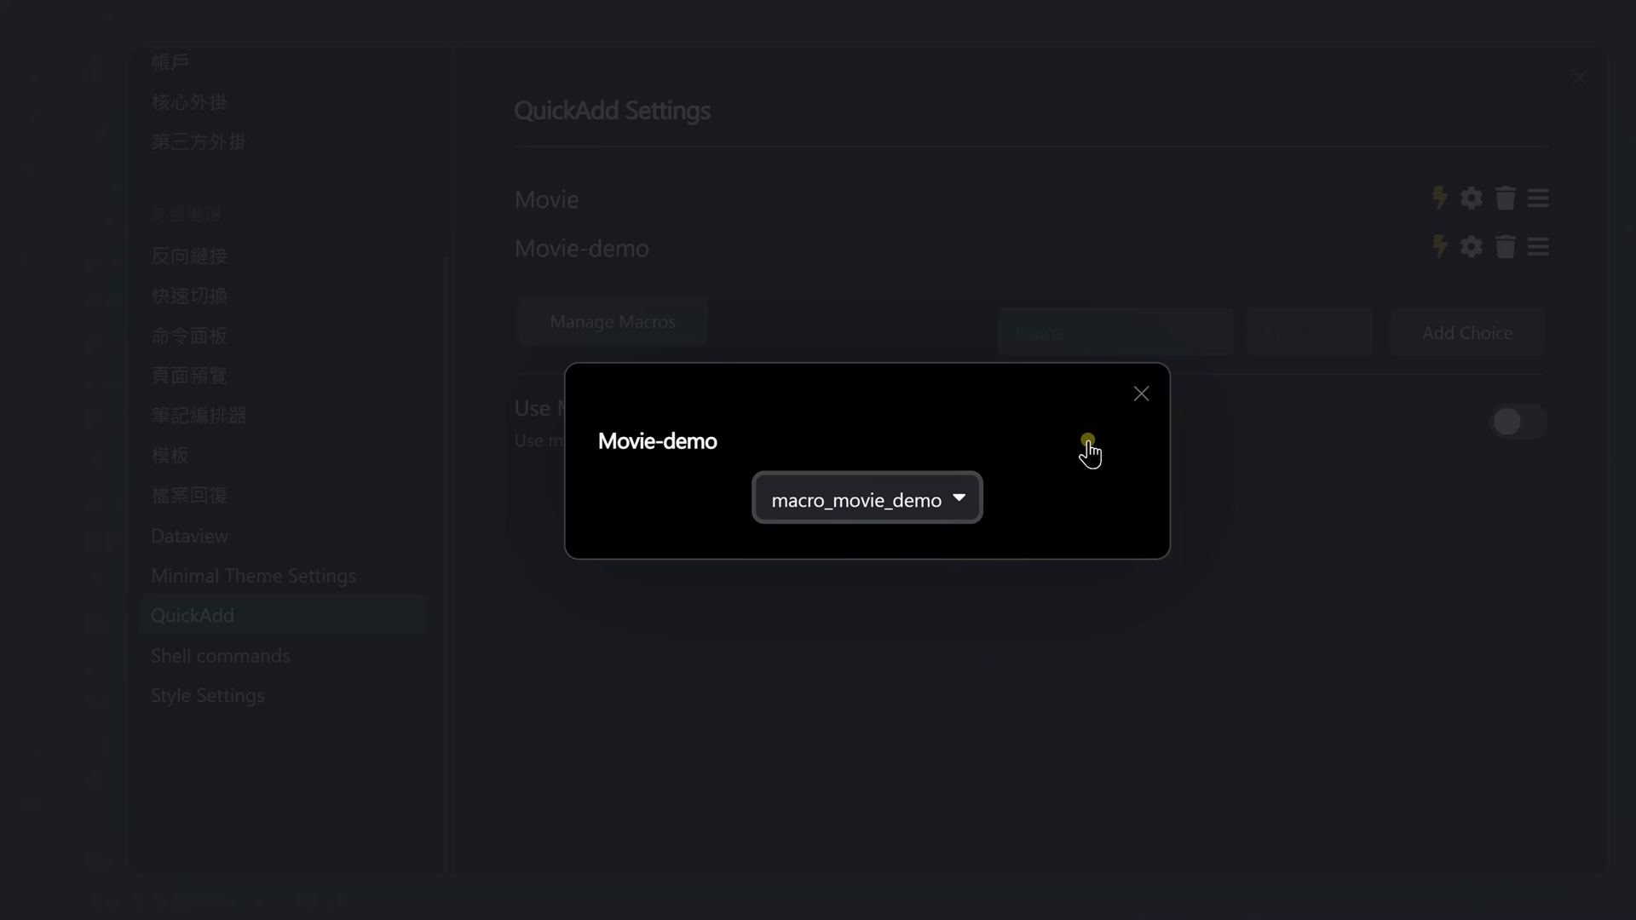
left_click(1140, 392)
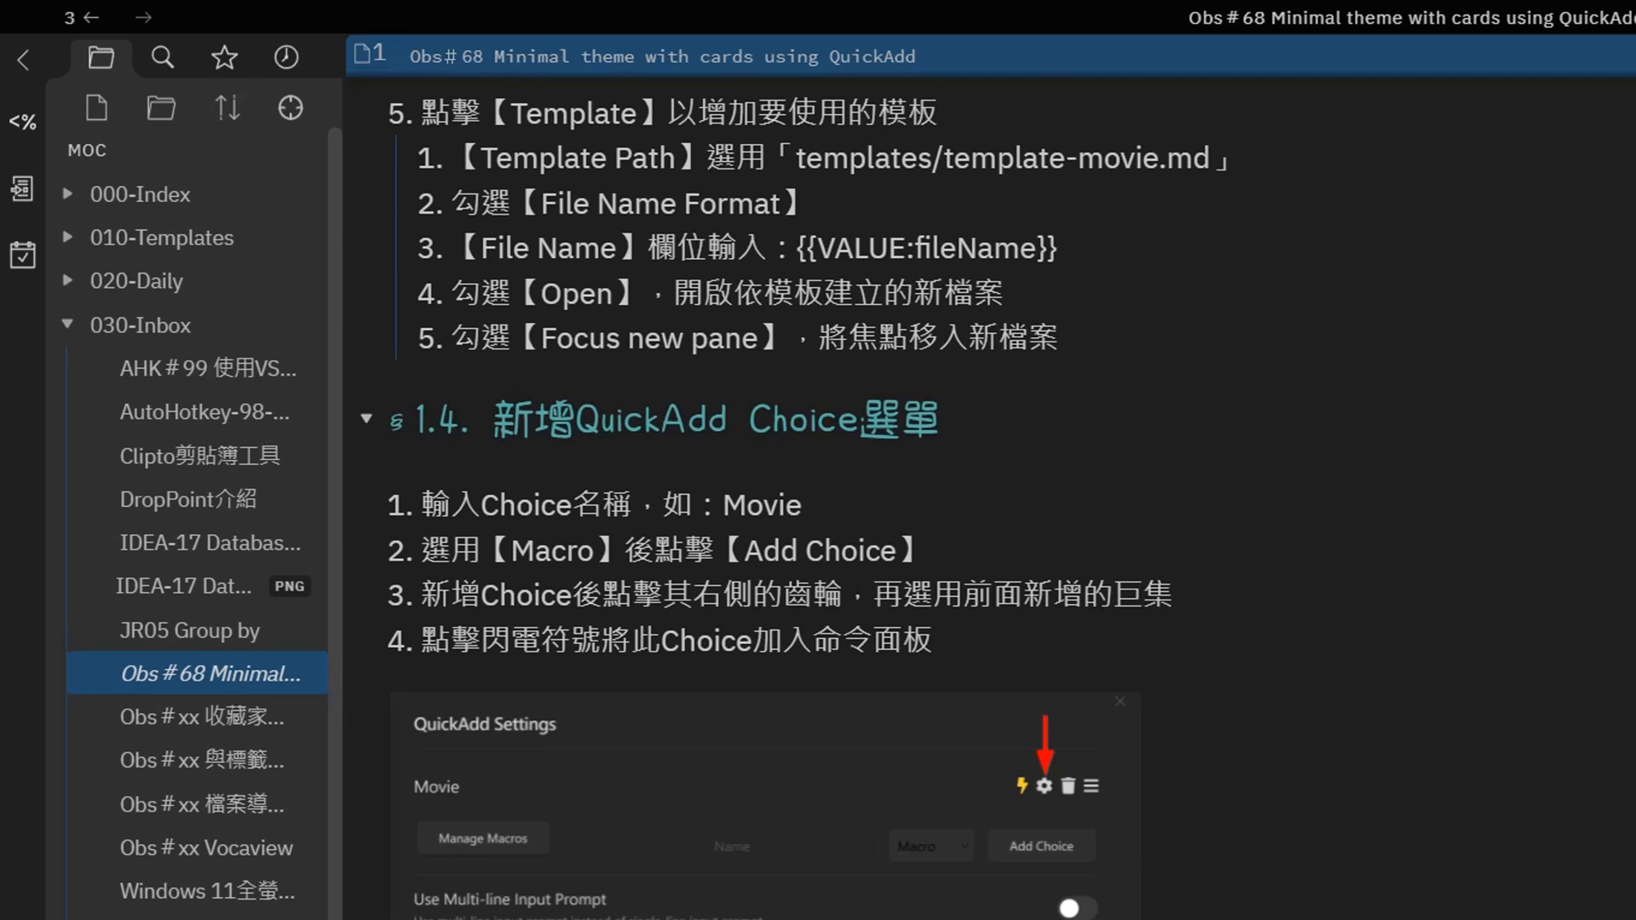
scroll(988, 494, "down", 20)
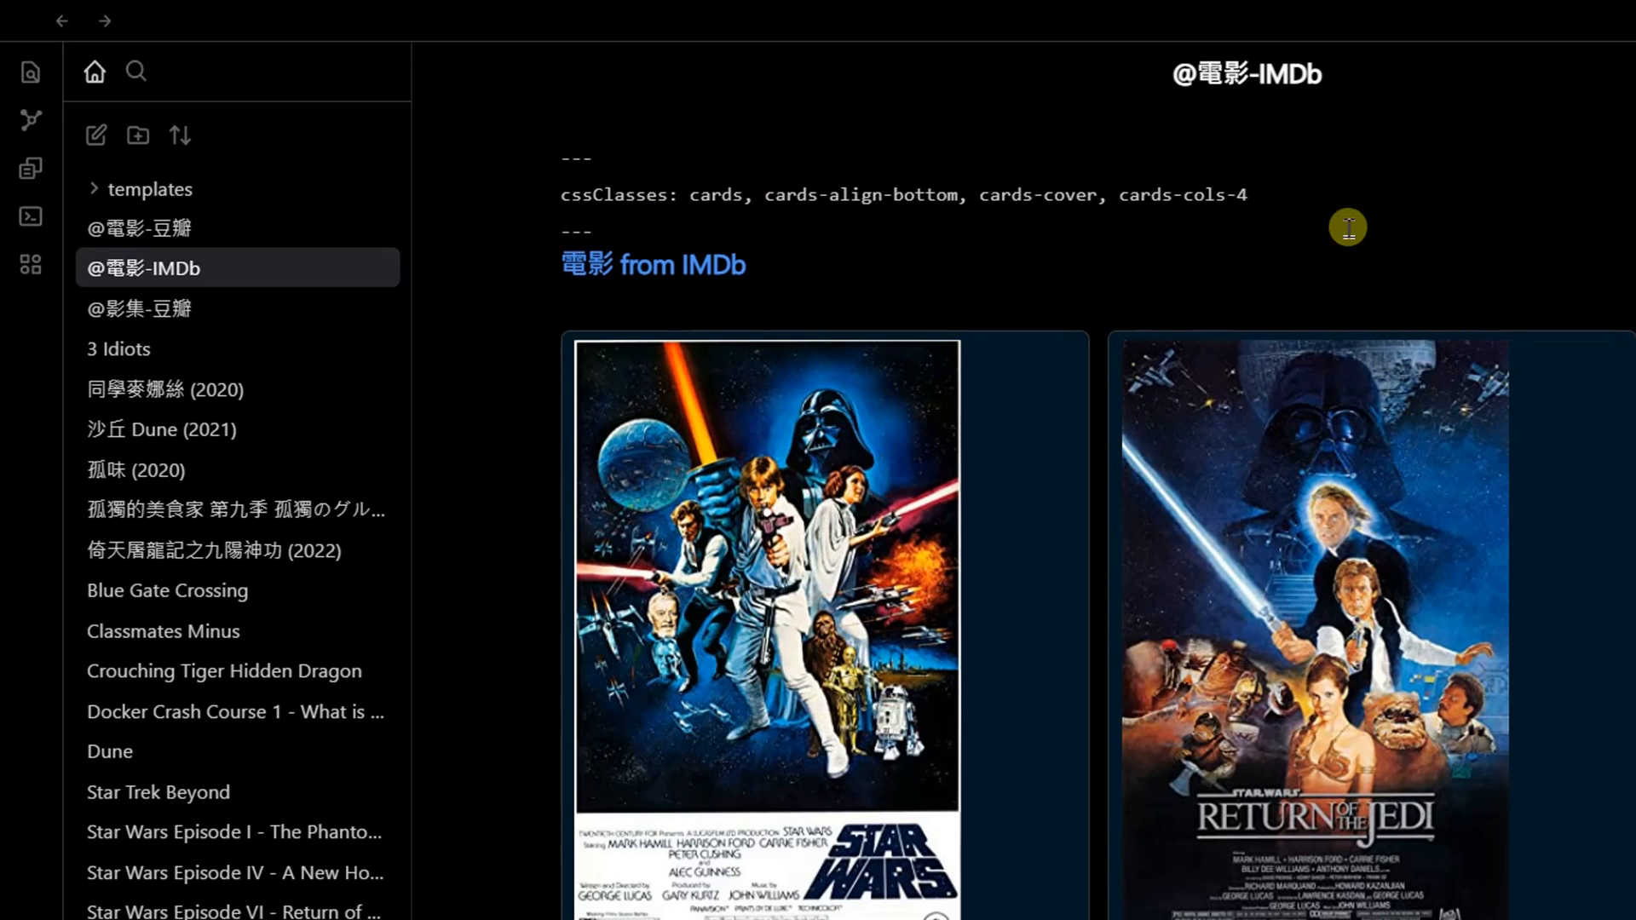
left_click_drag(562, 155, 539, 222)
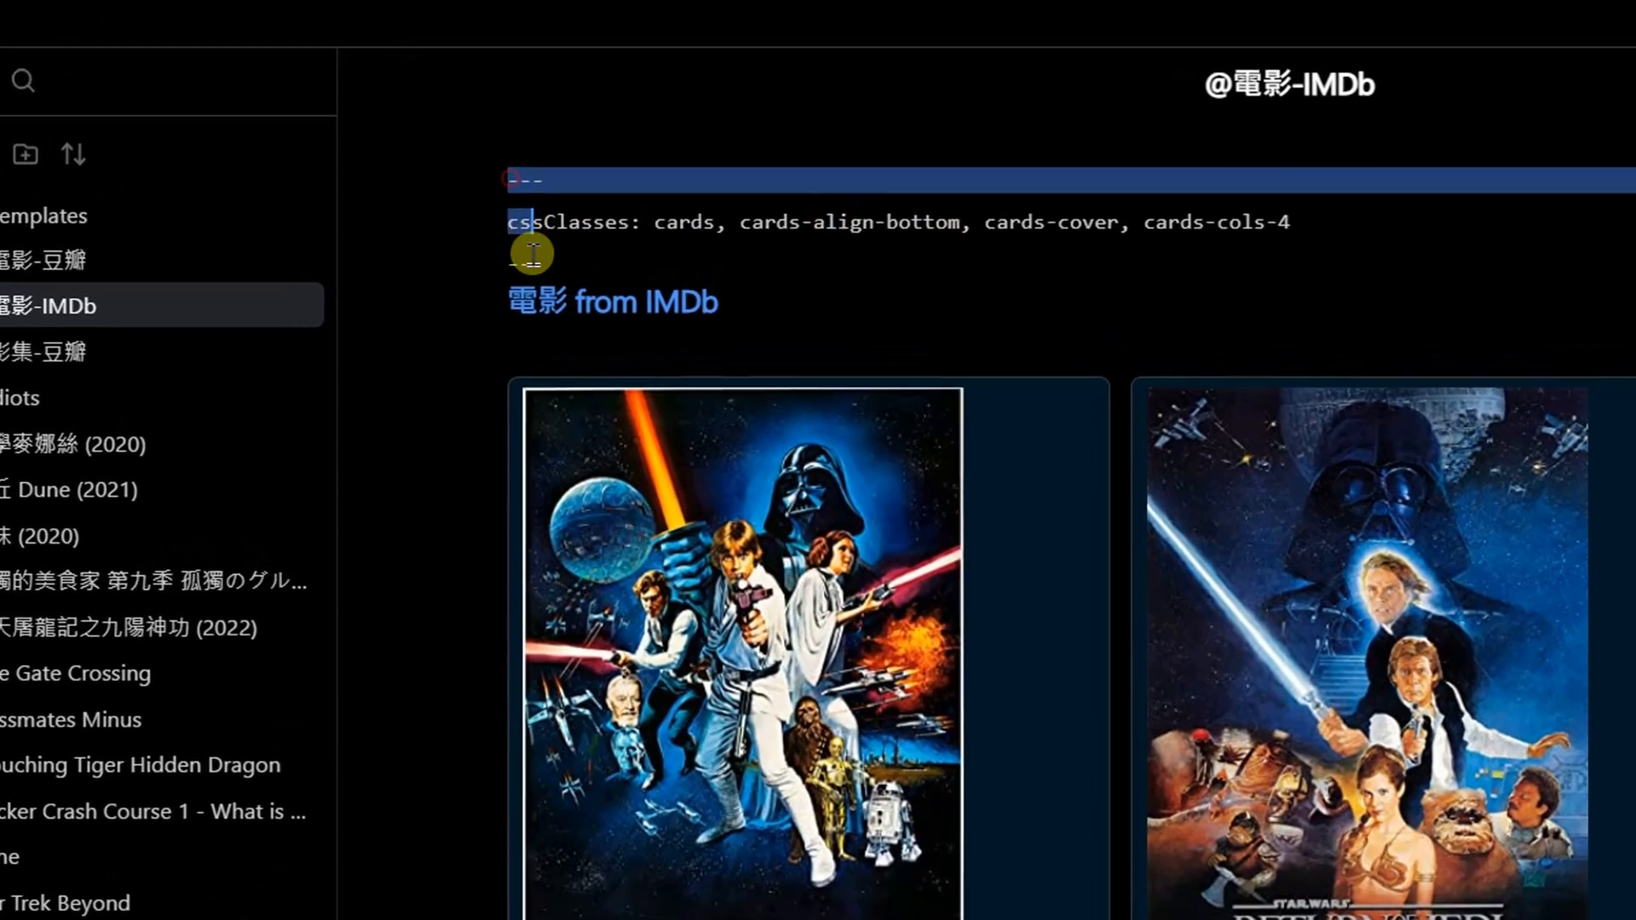
left_click(679, 223)
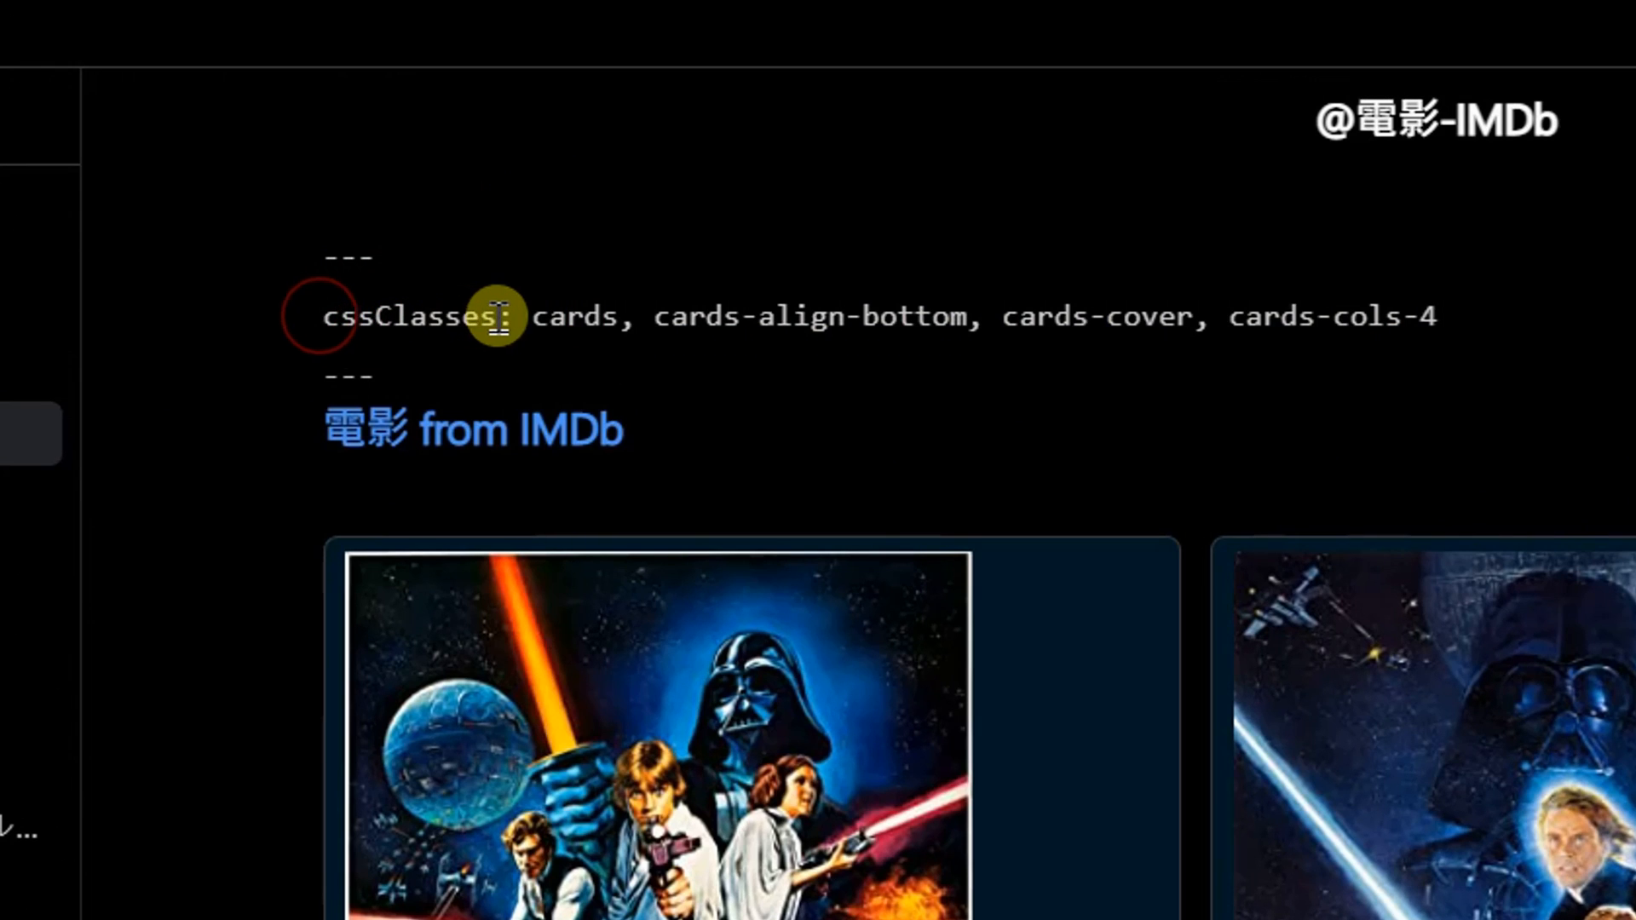
left_click(614, 305)
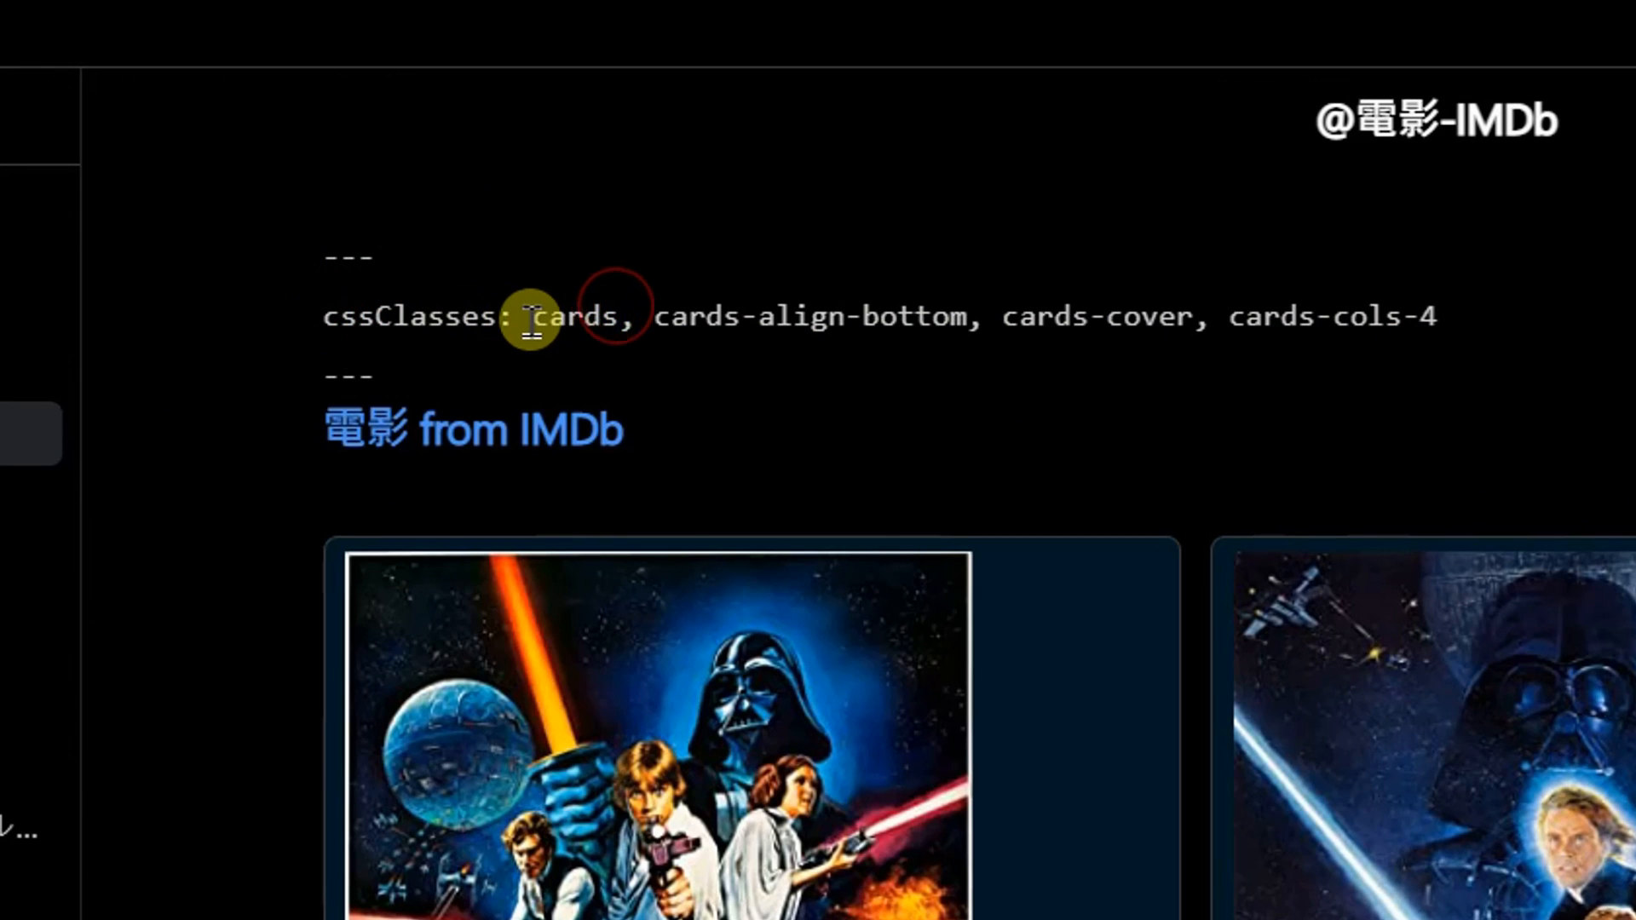
left_click_drag(529, 318, 620, 314)
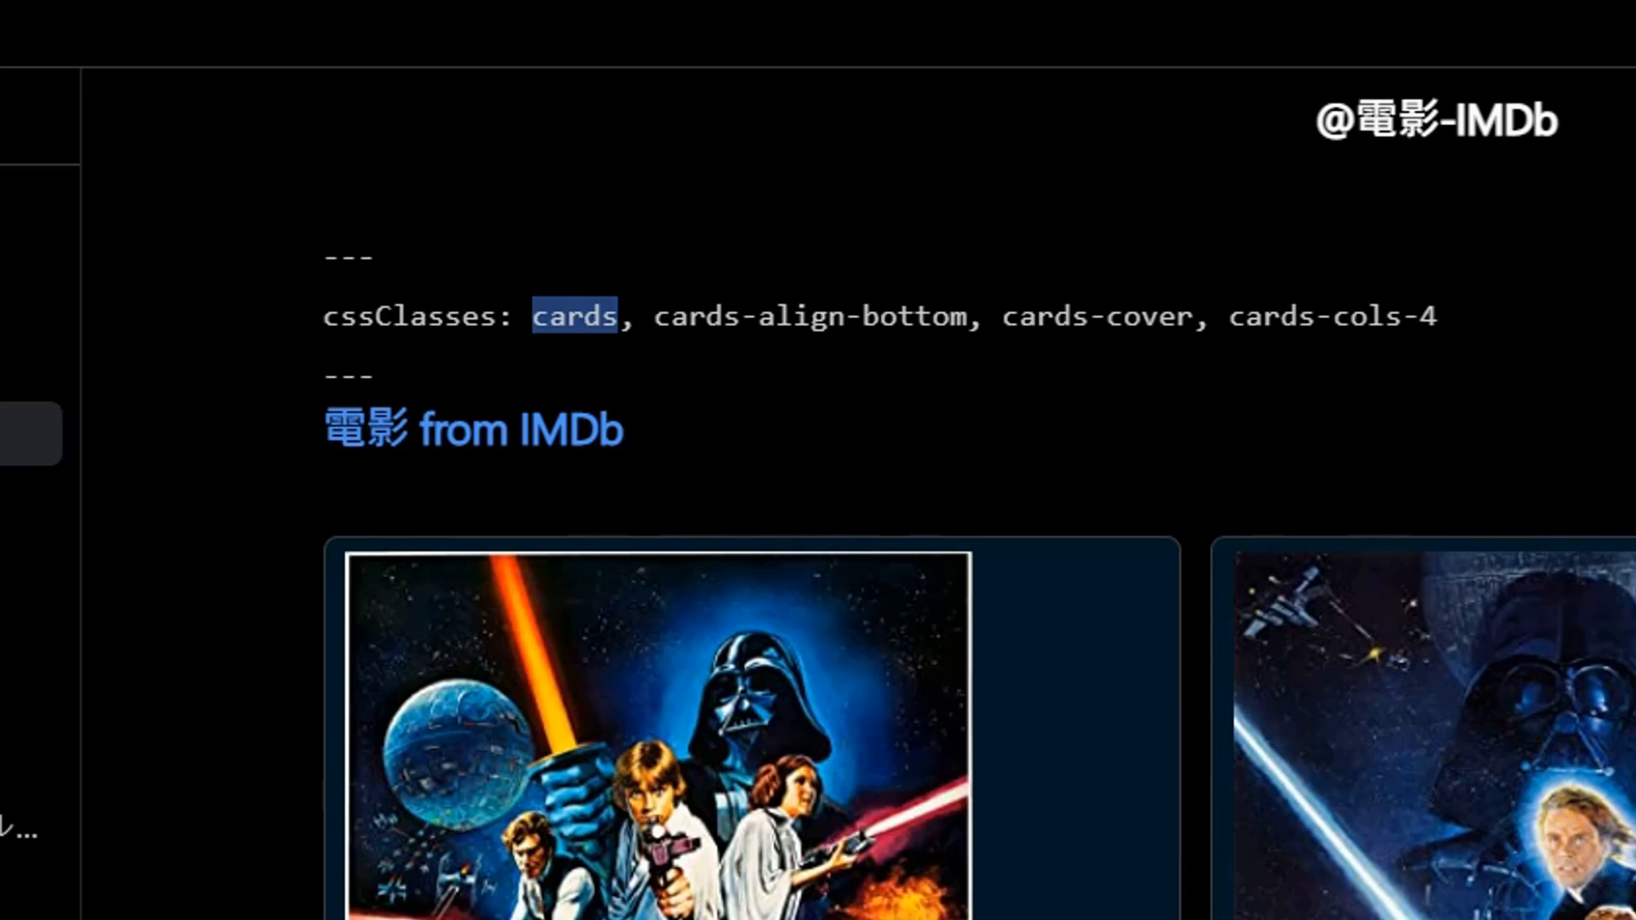
left_click(756, 317)
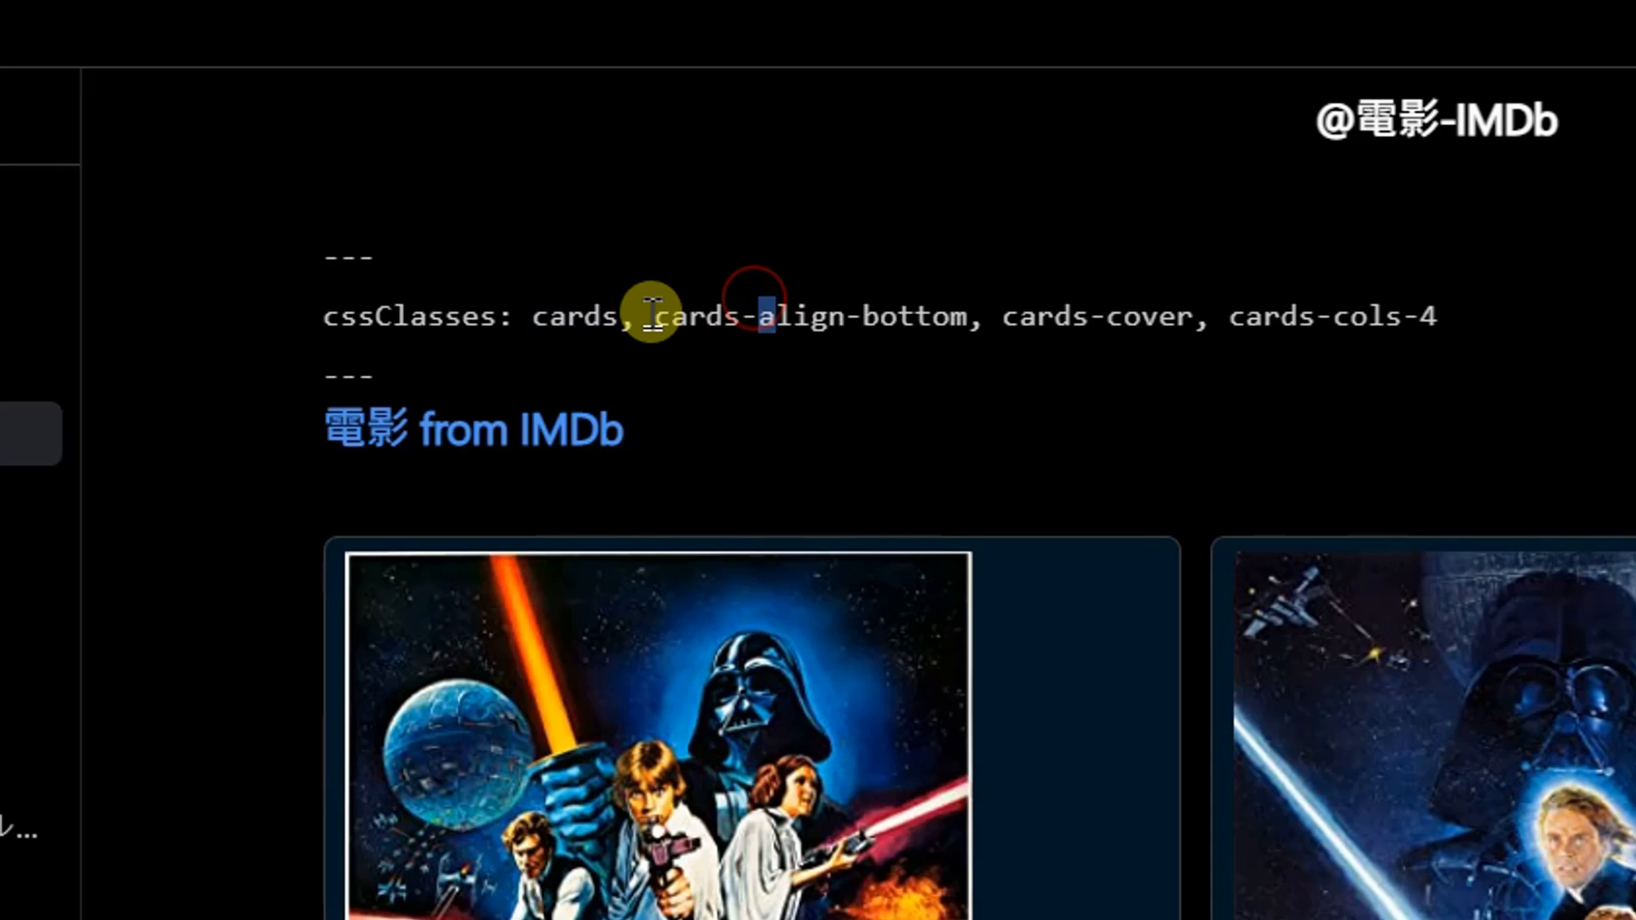
left_click_drag(661, 317, 972, 322)
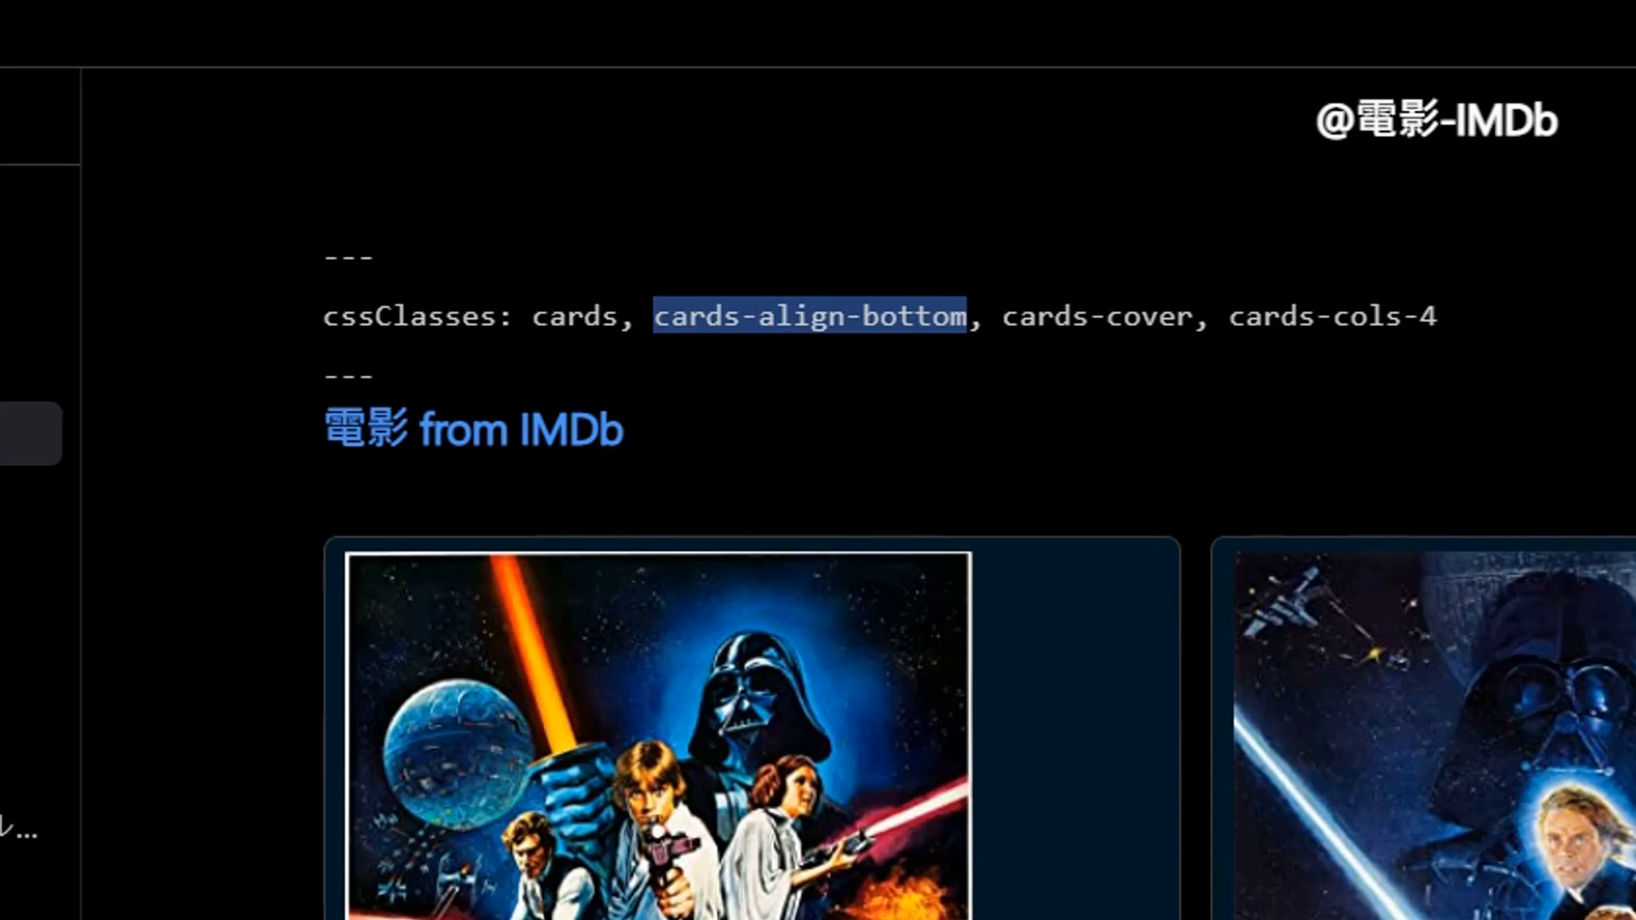
key("End")
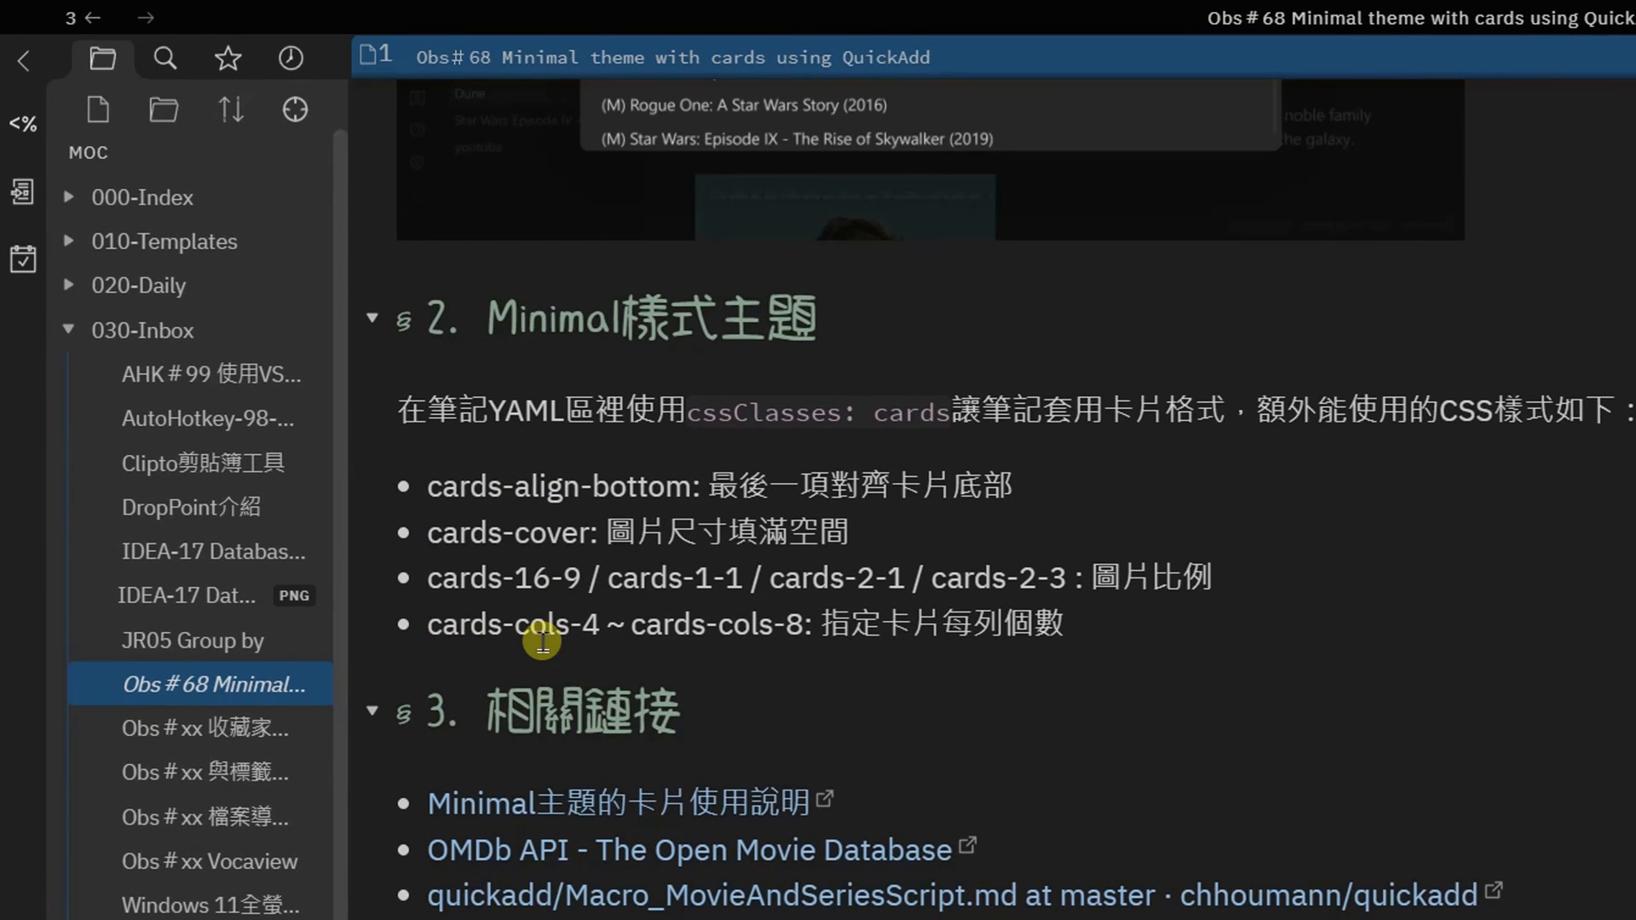
Review the Minimal card CSS class options and the required plugins list in the Obs#68 note of the MOC vault
left_click_drag(563, 583, 456, 555)
left_click(660, 538)
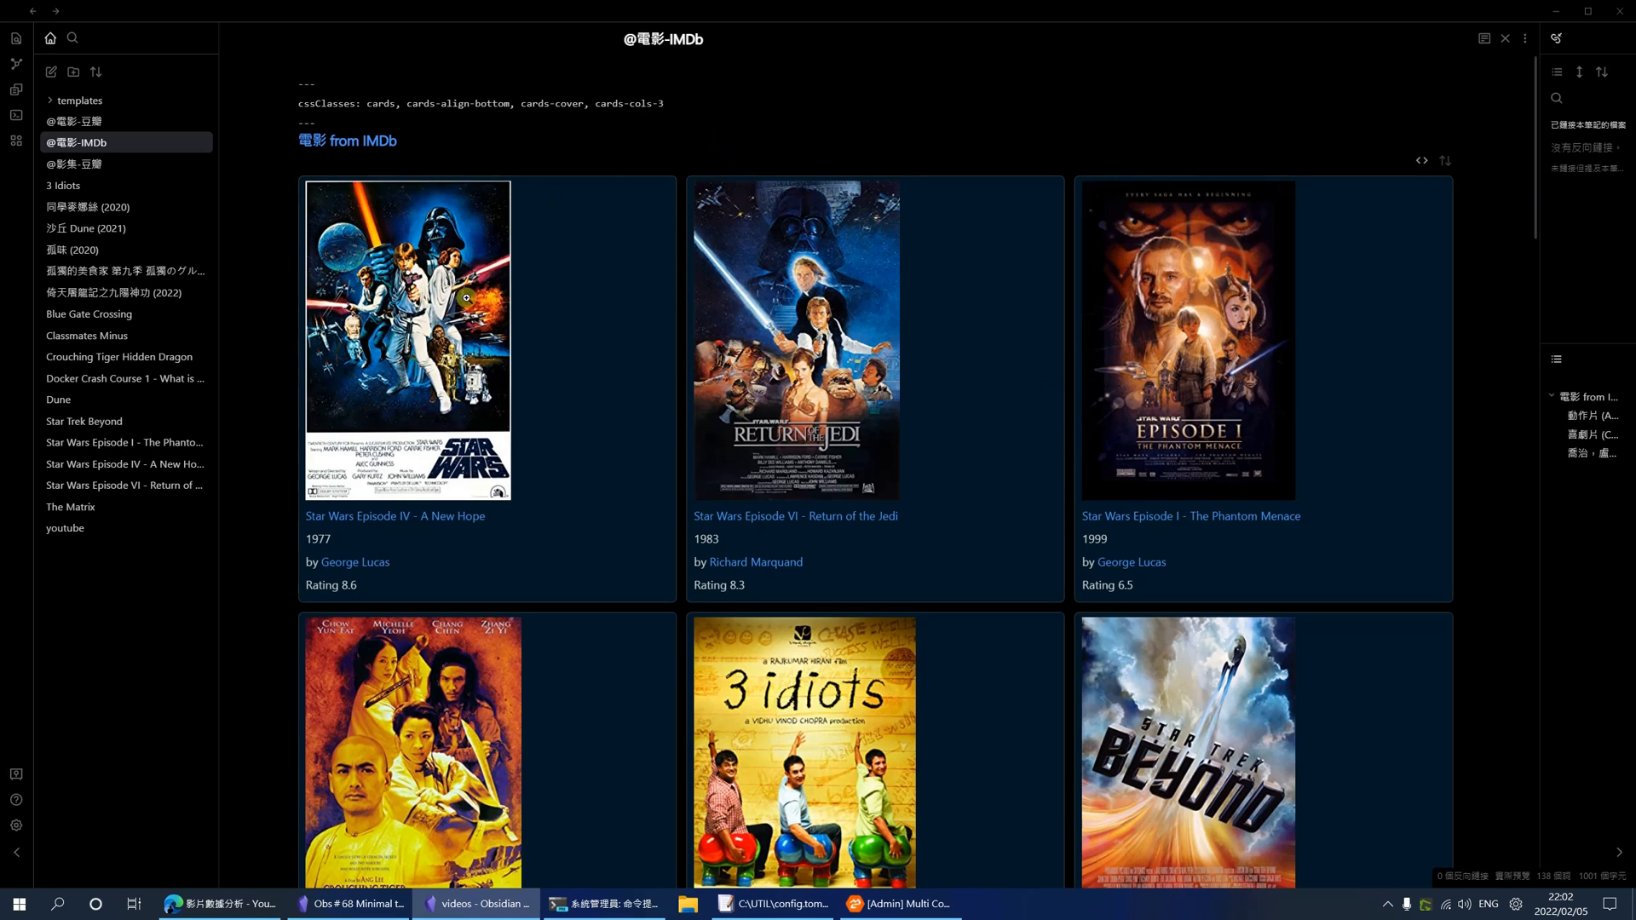
key("alt+Tab")
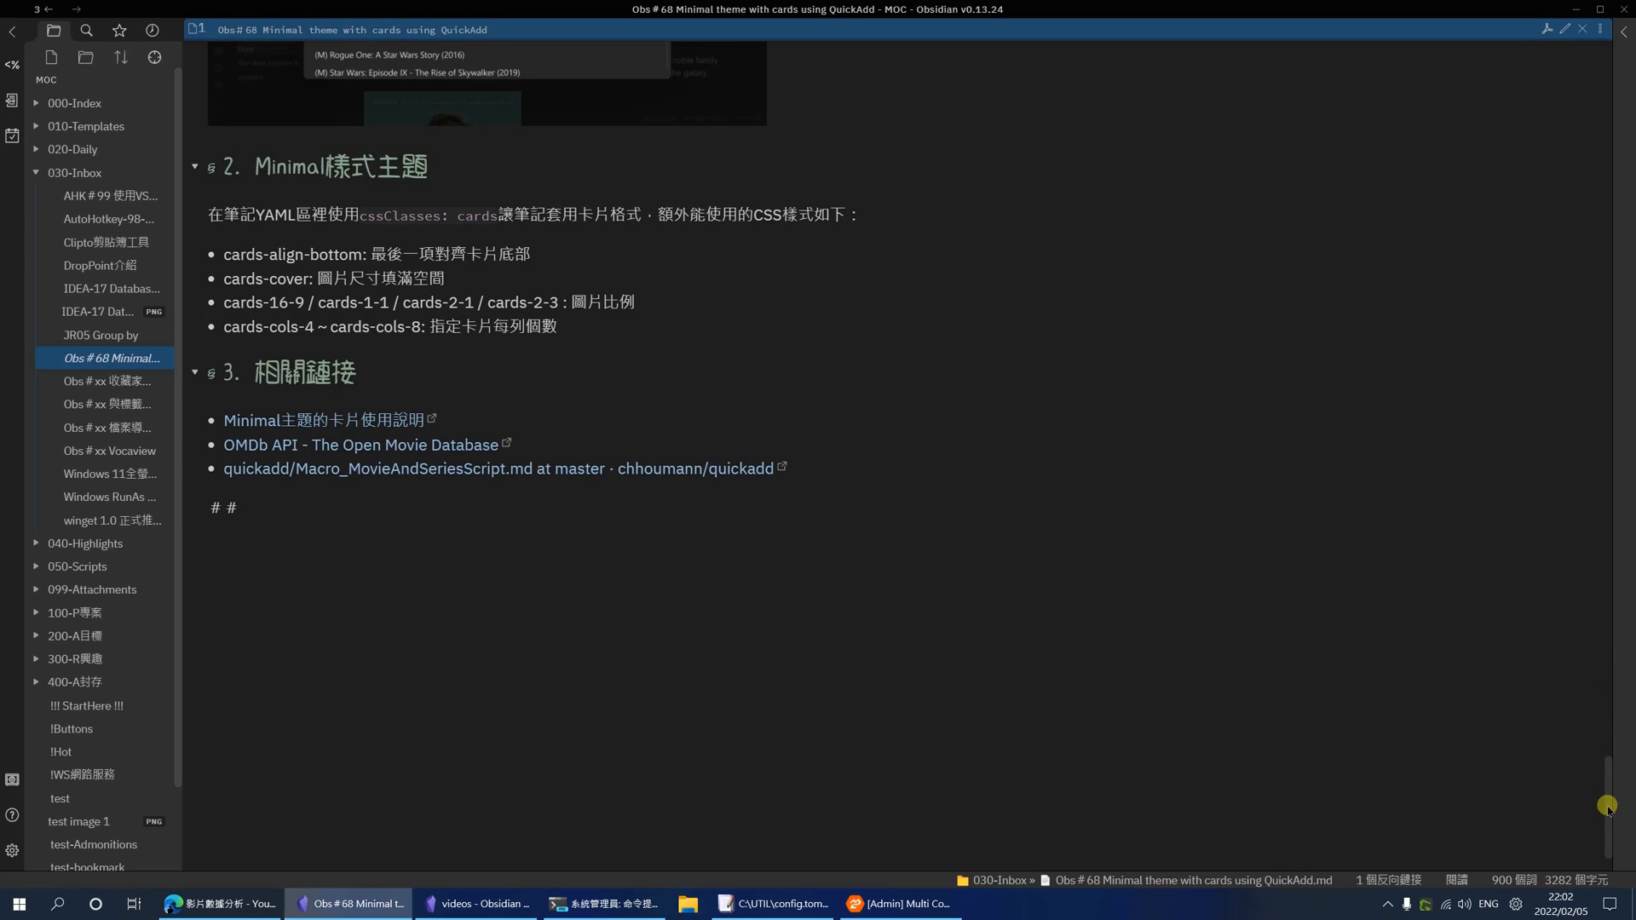
left_click_drag(1607, 806, 1533, 99)
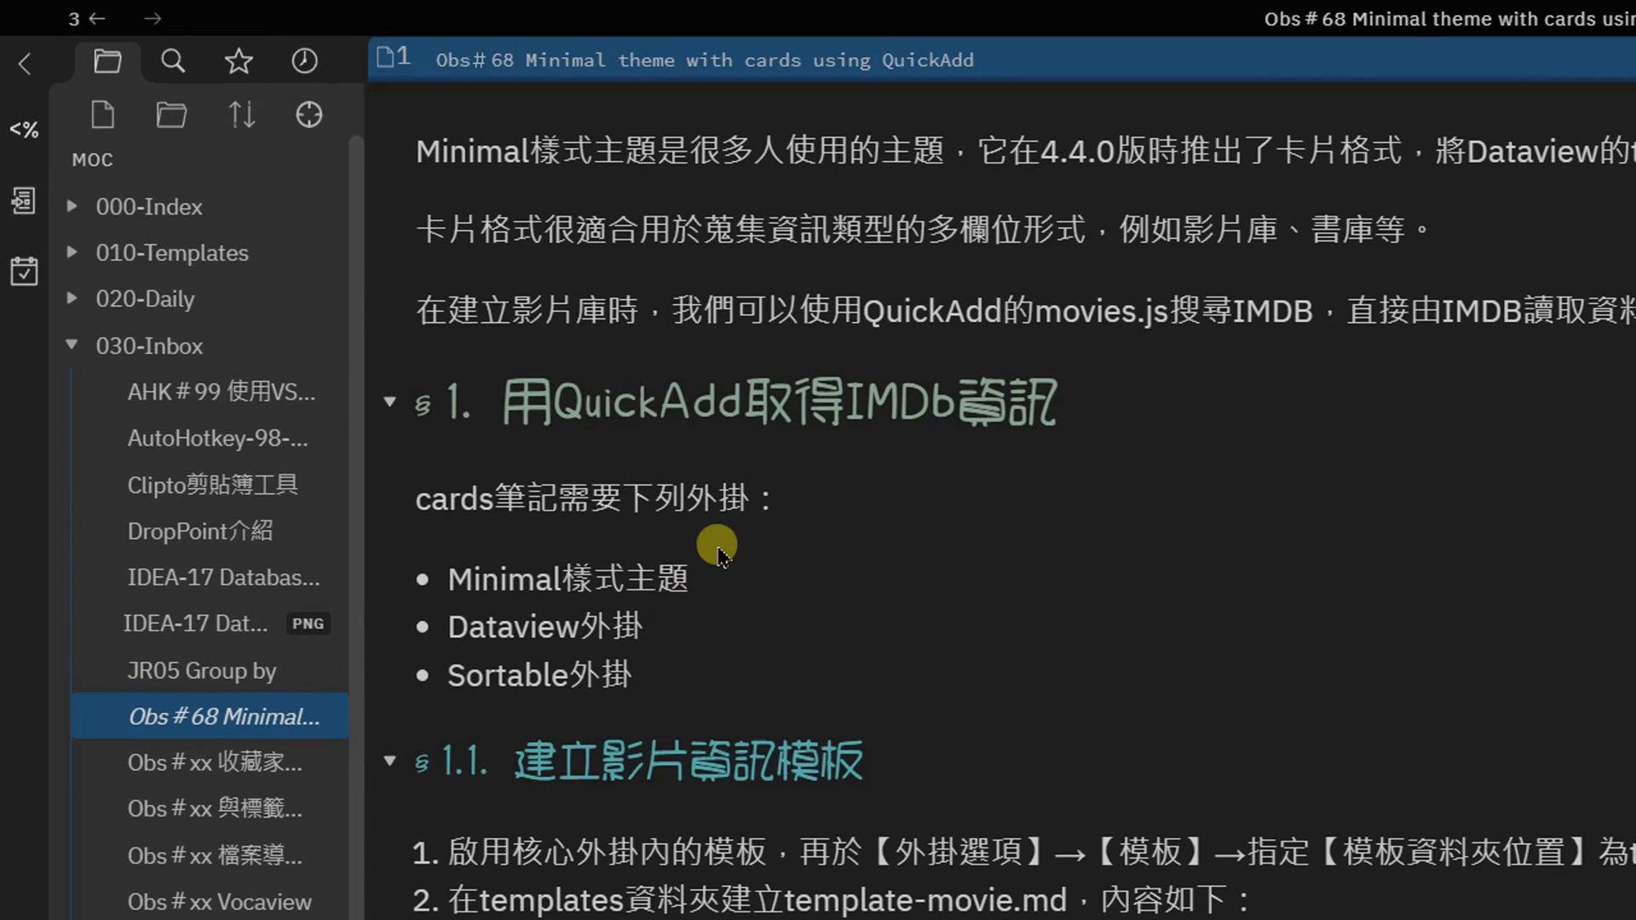
left_click_drag(688, 492, 751, 499)
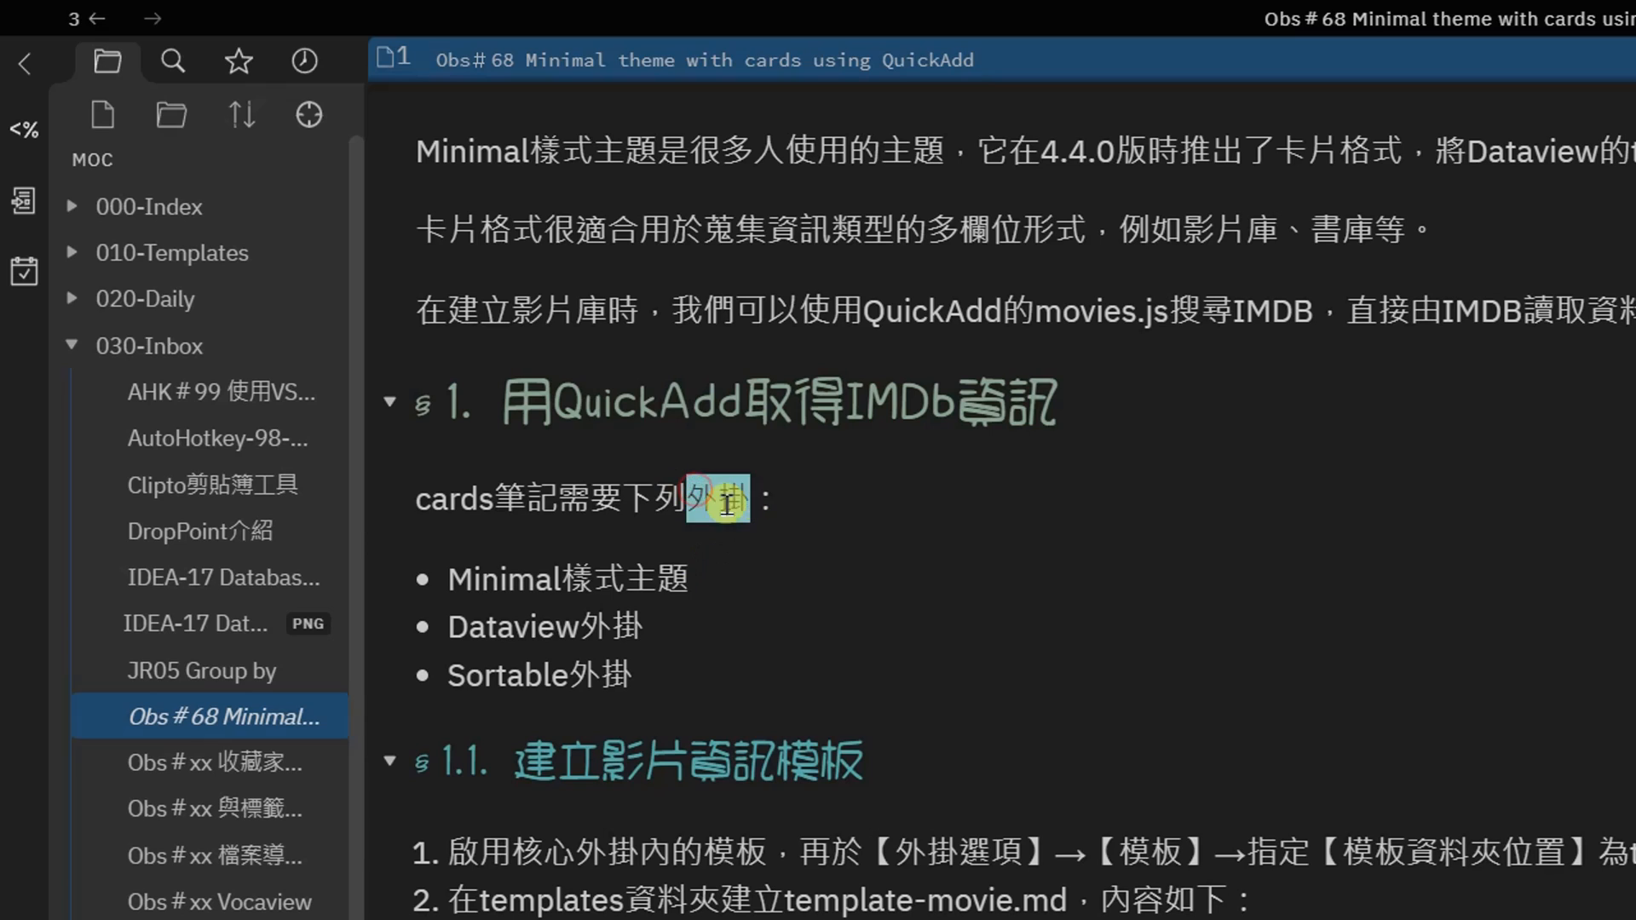
left_click(720, 499)
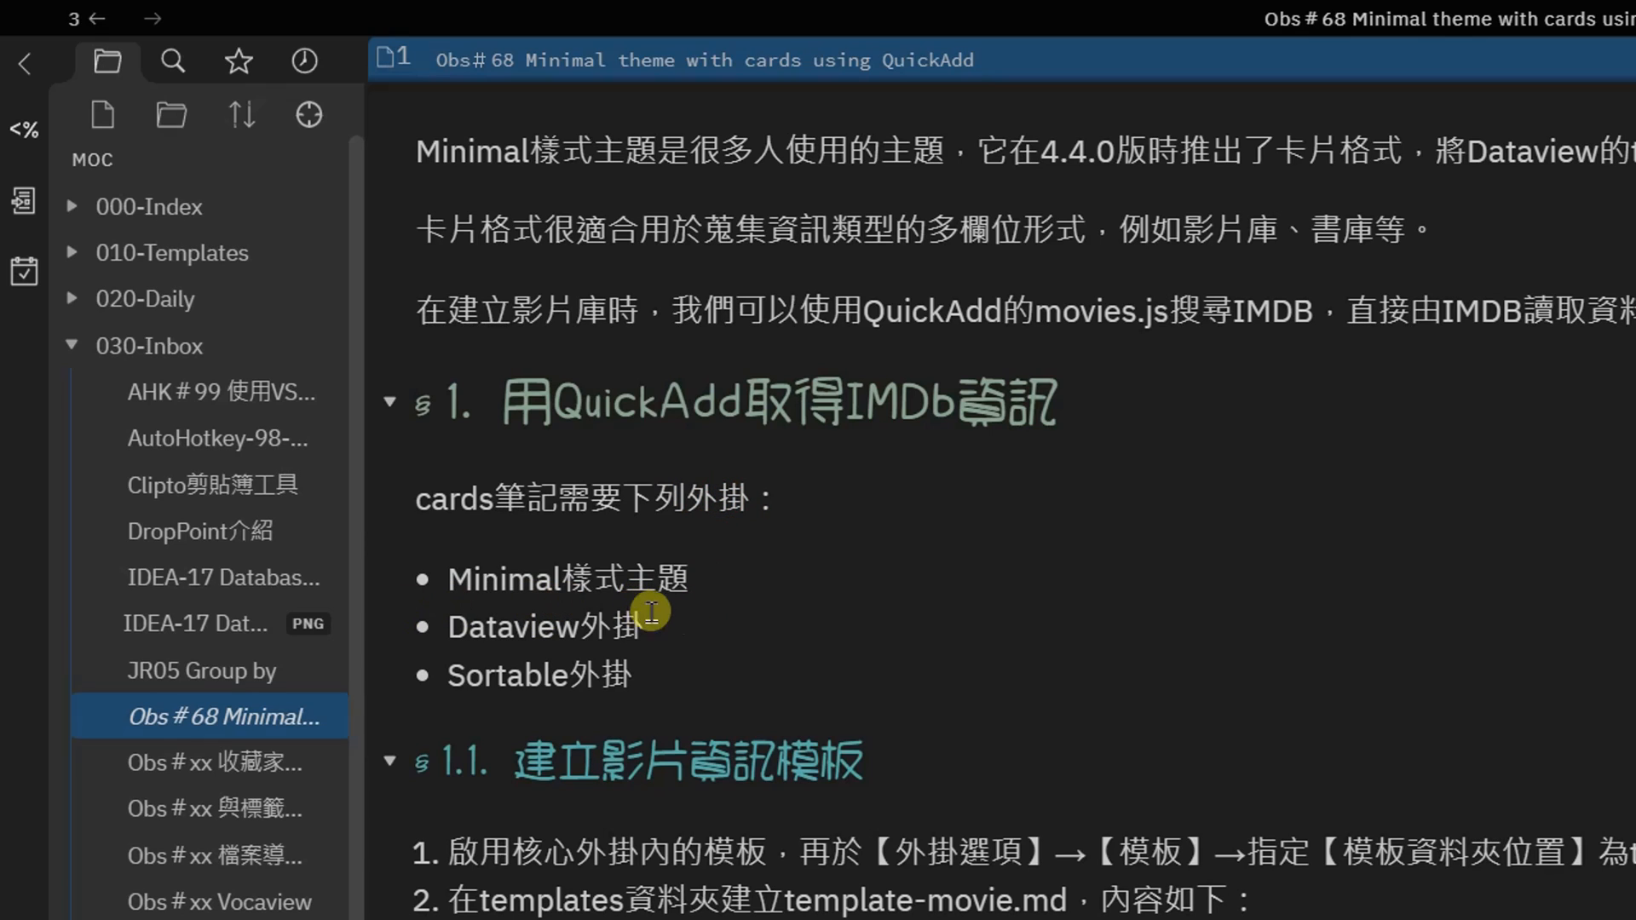